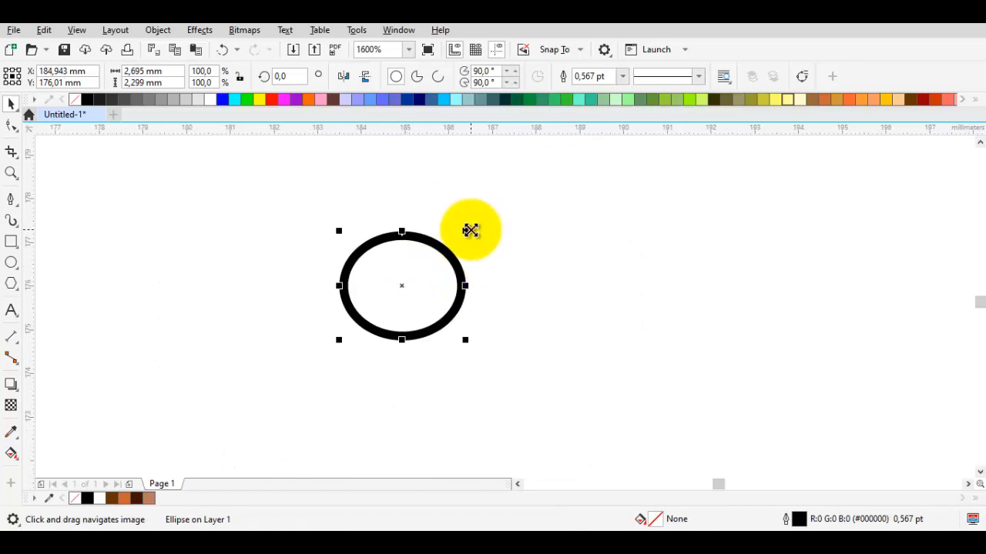
Enlarge the ellipse to about 3.2 mm wide and place a smaller copy overlapping its lower edge.
drag(488, 219, 488, 219)
click(554, 232)
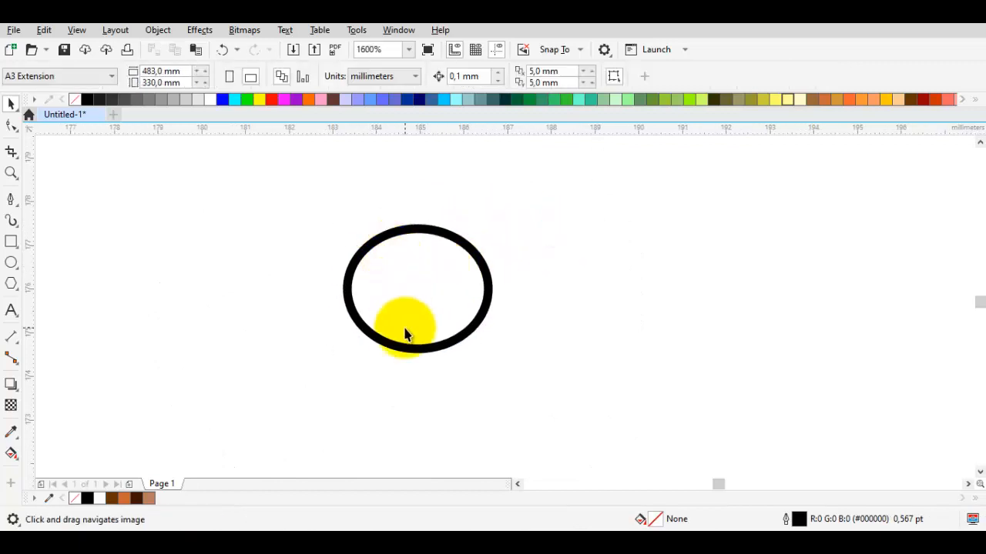
scroll(406, 334, up, 1)
drag(448, 321, 435, 277)
click(431, 319)
drag(435, 235, 435, 290)
right_click(435, 290)
drag(566, 432, 429, 399)
Weld the two ellipses and delete the two junction nodes to smooth the lower outline into a chin.
shift+click(490, 204)
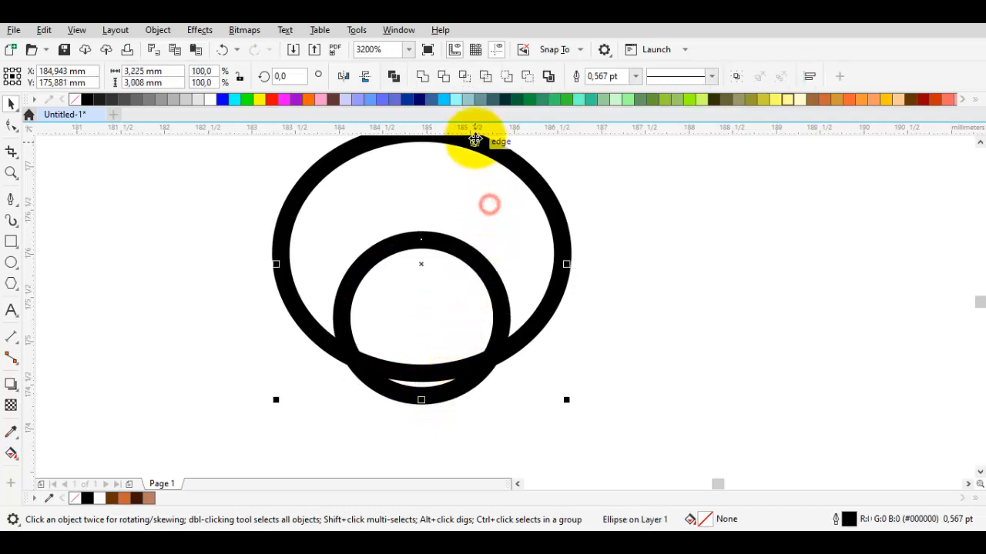
click(423, 76)
double_click(444, 269)
scroll(445, 269, down, 1)
scroll(425, 314, up, 1)
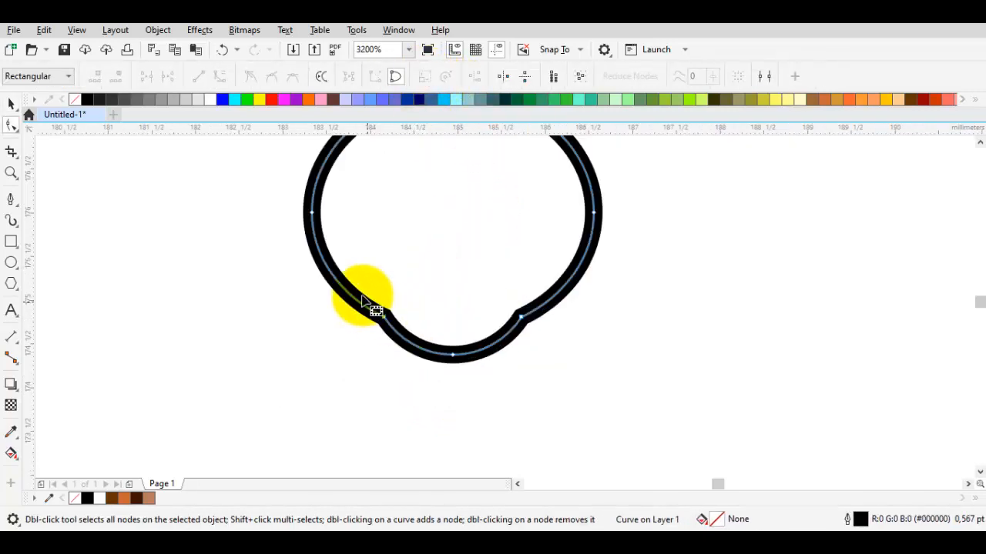
drag(362, 290, 542, 337)
key(Delete)
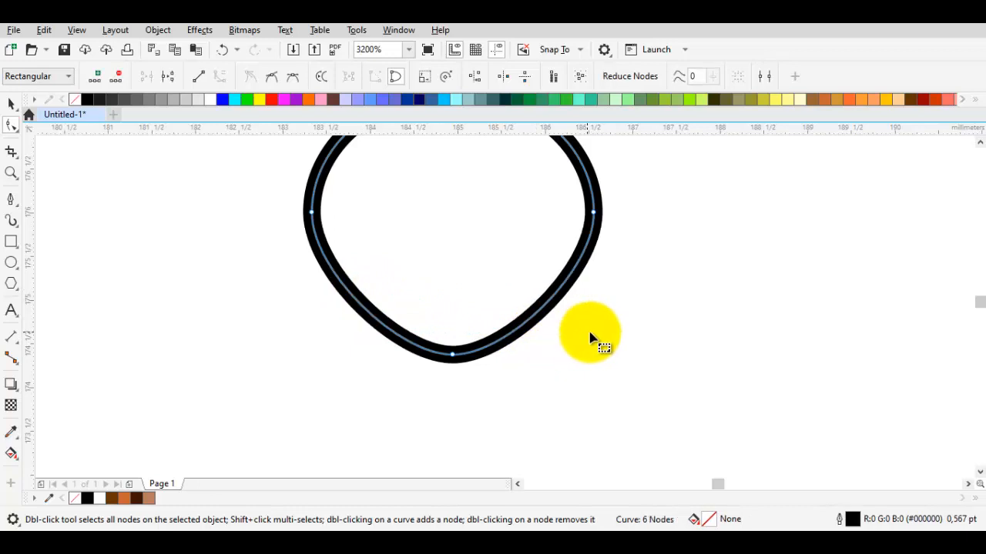
Squash the head outline vertically from its chin to about 2.8 mm high.
scroll(506, 346, down, 1)
key(space)
scroll(522, 342, up, 1)
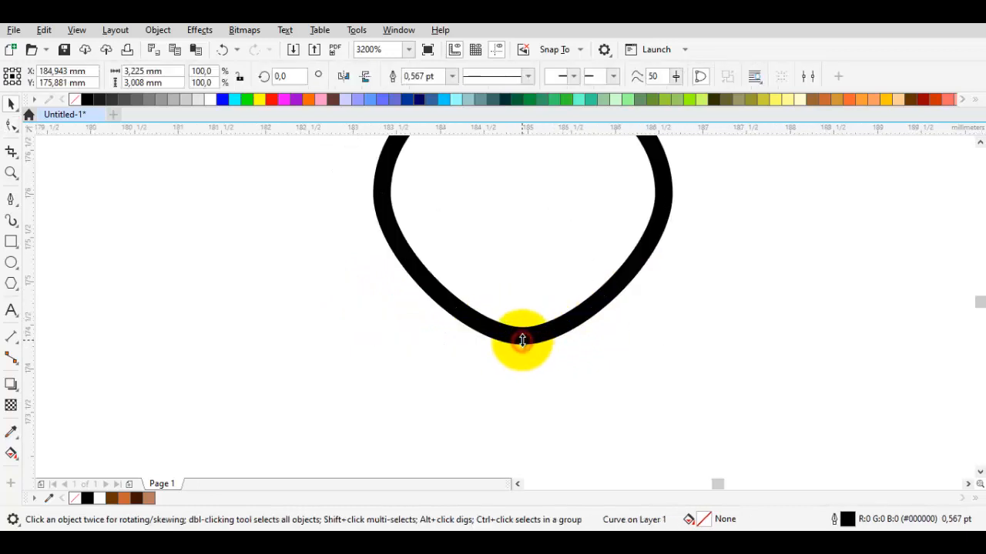
drag(523, 339, 526, 315)
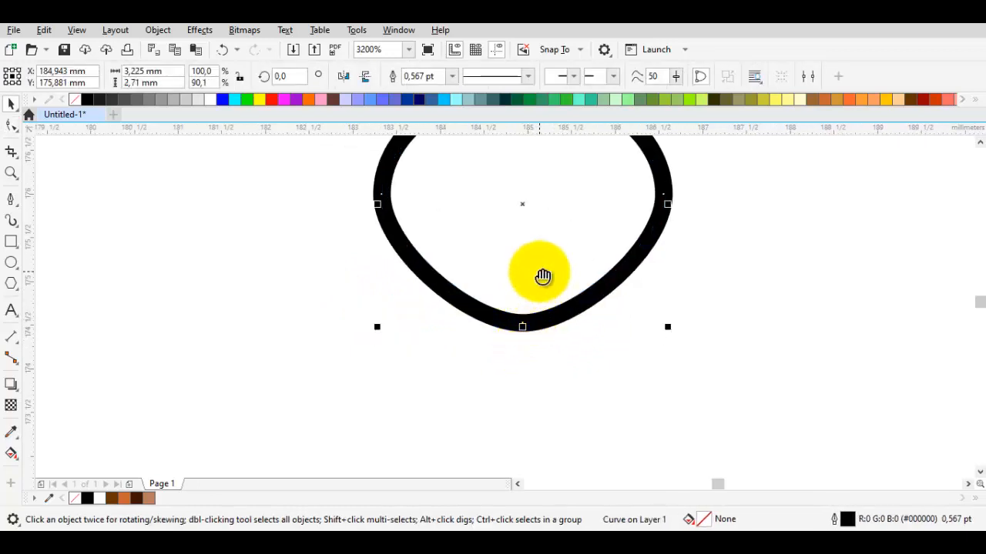
scroll(528, 377, up, 2)
drag(515, 407, 517, 394)
click(742, 385)
Draw a closed, curved, pointed ear overlapping the upper left of the head with the Pen tool.
scroll(500, 298, up, 2)
click(501, 291)
drag(506, 262, 385, 223)
key(space)
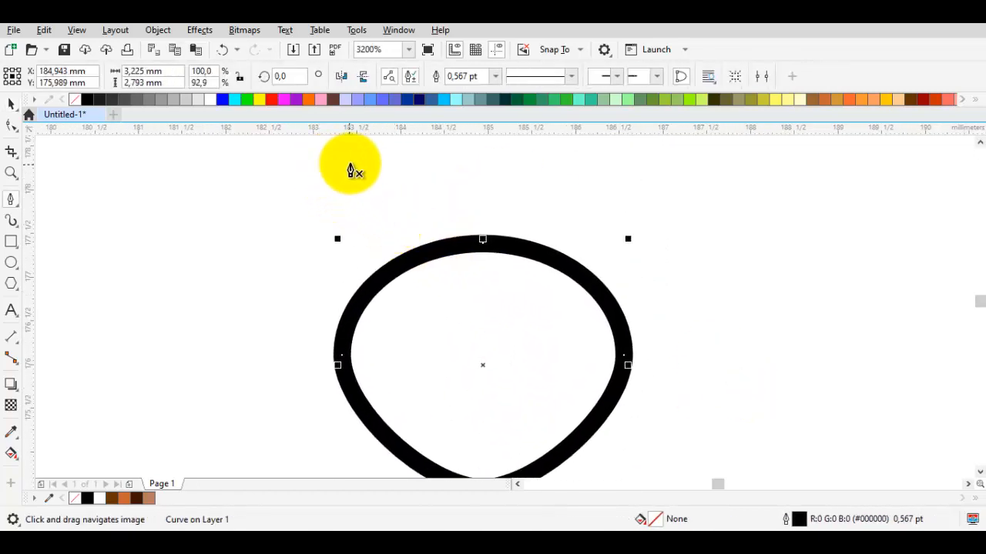
drag(350, 170, 423, 189)
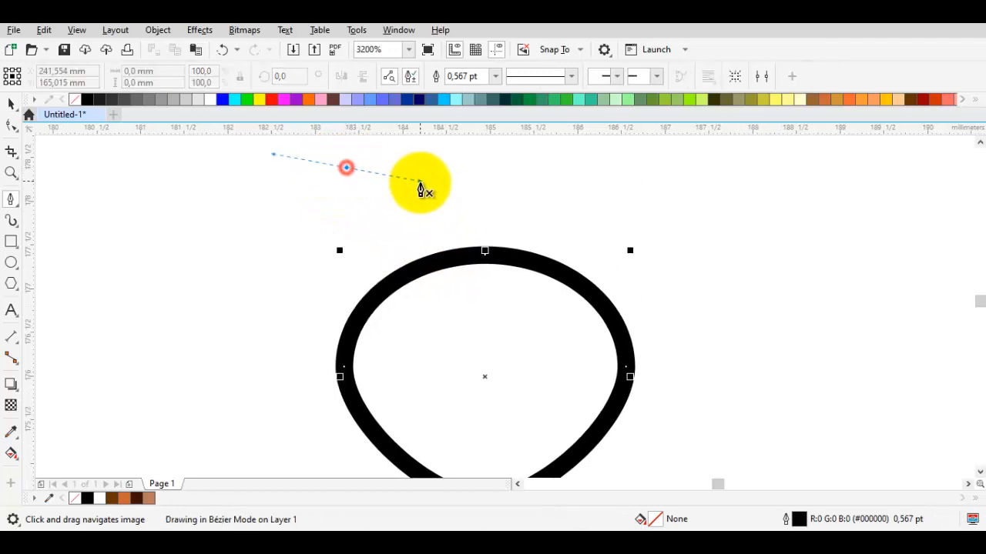
click(440, 347)
click(383, 390)
drag(345, 173, 233, 305)
Reshape the ear by lowering its tip node and adjusting the base node and the tip's curve handles.
key(space)
double_click(375, 224)
drag(345, 168, 327, 204)
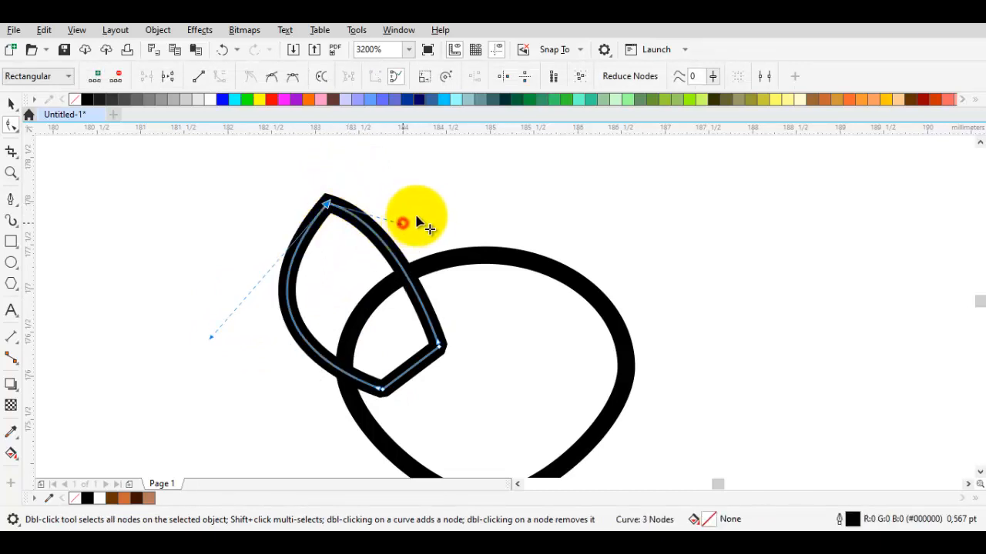
drag(417, 223, 421, 215)
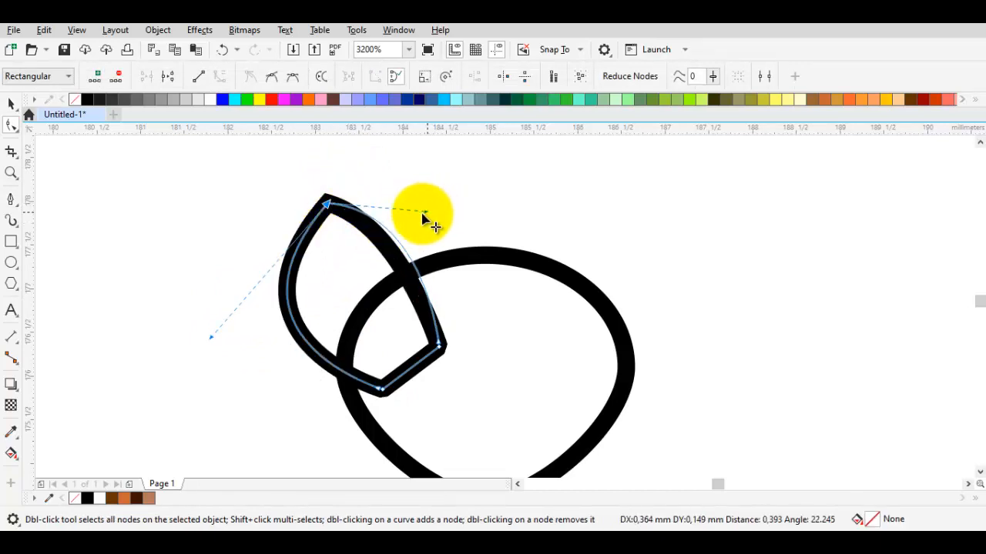
click(390, 377)
drag(209, 339, 271, 356)
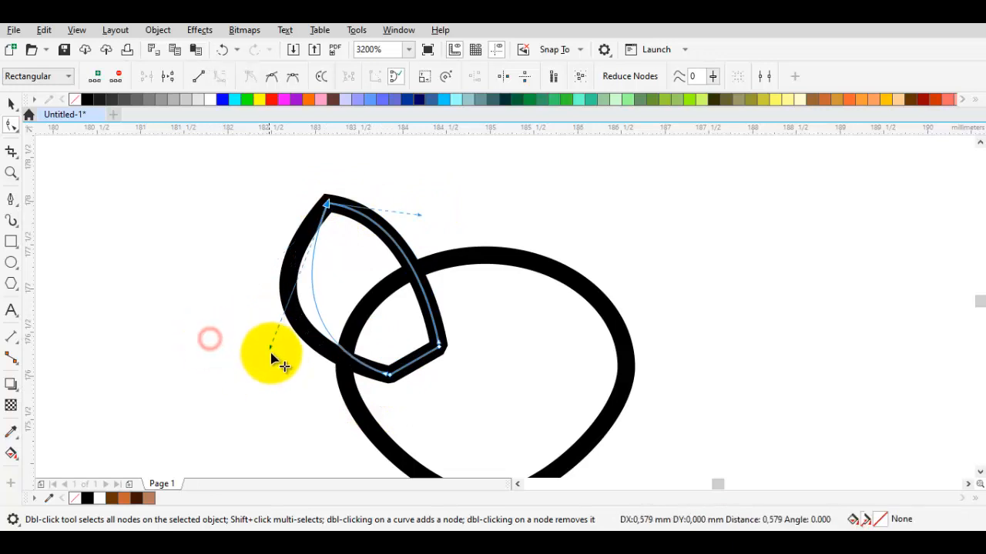
Scale the ear up to about 1.6 by 2.15 mm and reposition it on the head's upper left.
key(space)
drag(308, 198, 327, 224)
click(449, 225)
drag(392, 251, 373, 200)
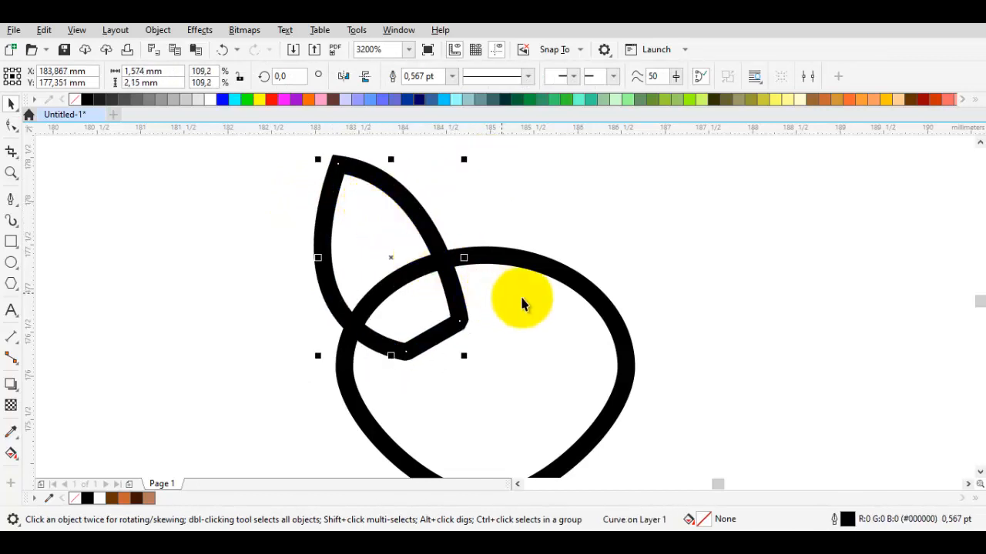
mouse_move(408, 237)
mouse_down()
mouse_move(398, 231)
mouse_move(401, 242)
mouse_up()
Mirror a copy of the ear to the opposite side of the head and delete the duplicate head outline.
shift+click(631, 339)
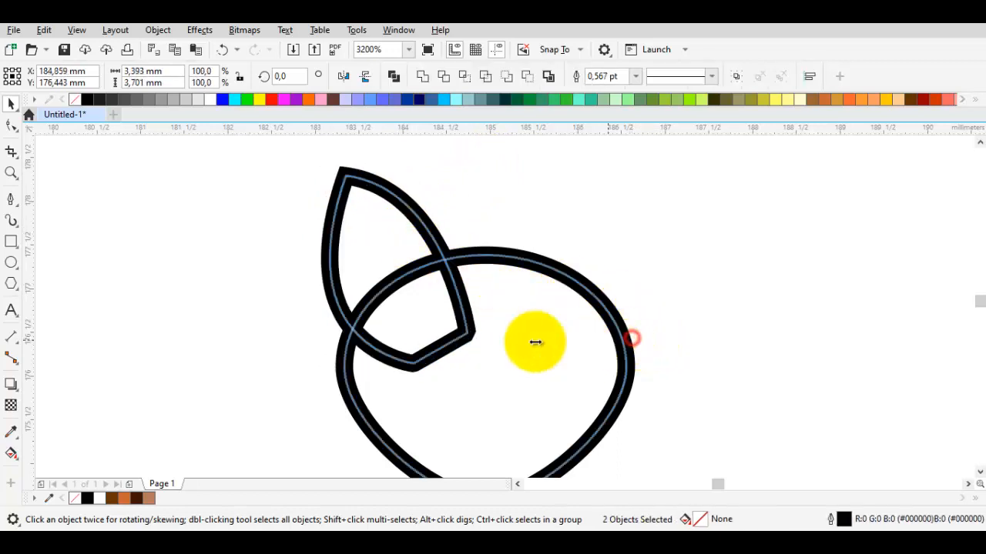
drag(535, 342, 439, 341)
scroll(707, 296, down, 1)
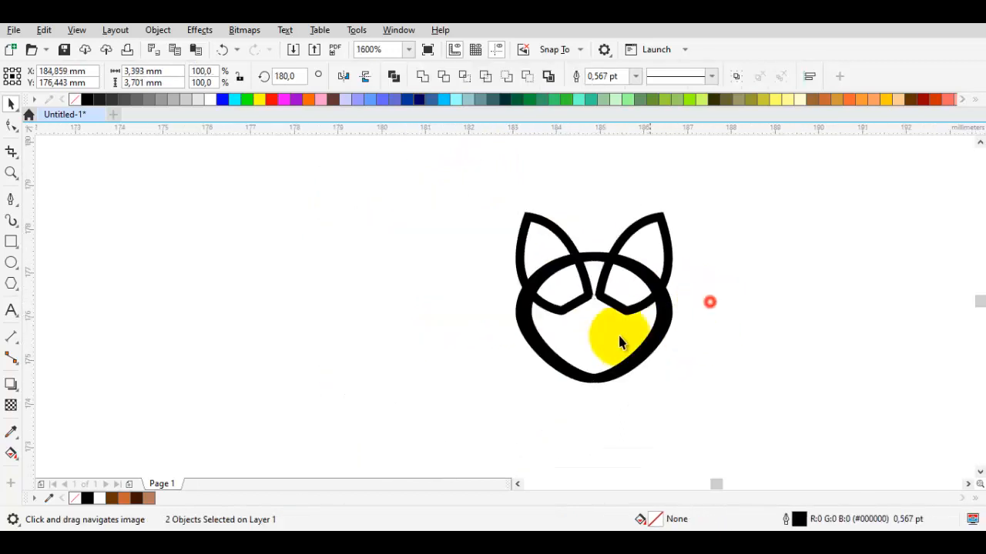
drag(621, 342, 348, 322)
key(Delete)
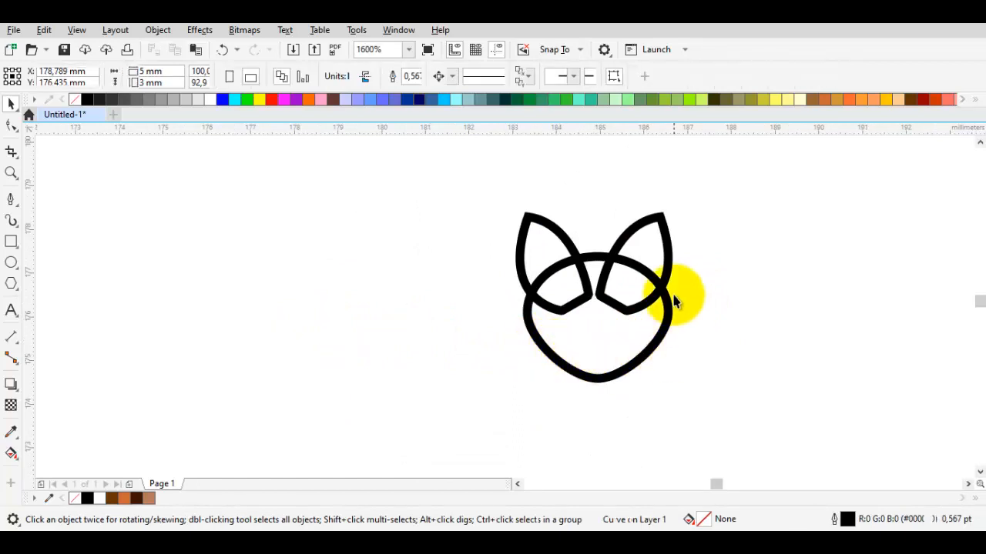
Scale both ears down together to about 3.2 by 2 mm overall.
scroll(671, 286, up, 1)
click(562, 225)
scroll(435, 301, up, 2)
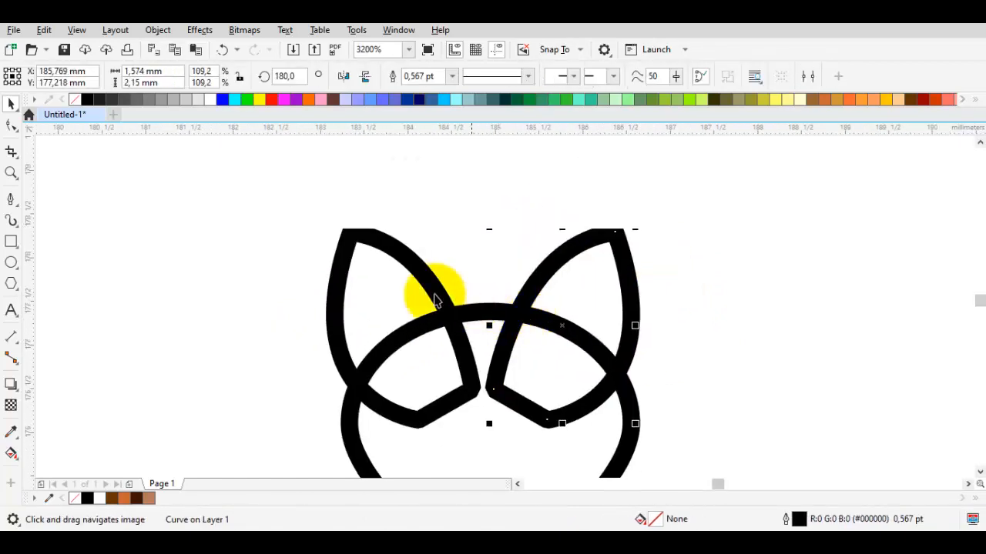
shift+click(382, 267)
drag(636, 225, 616, 239)
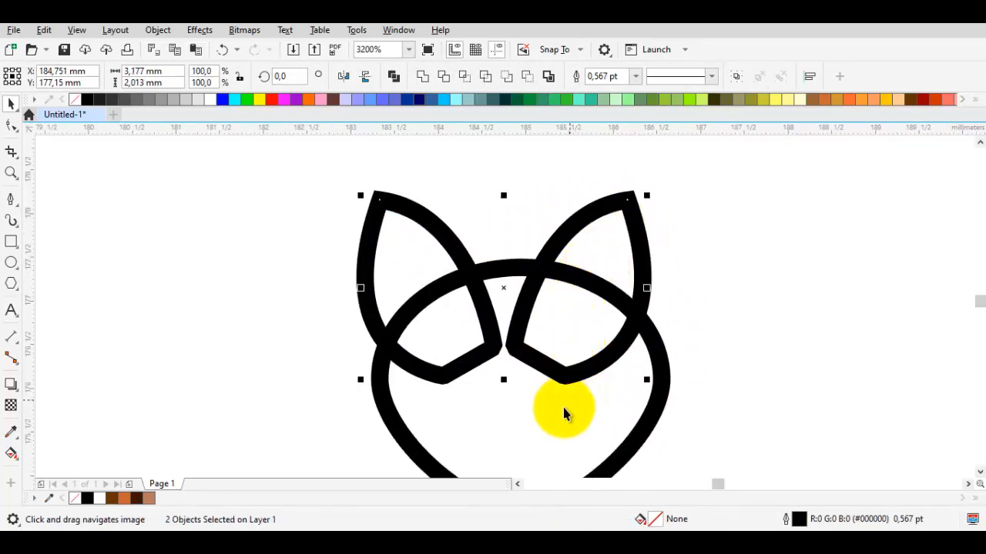
Group the two ears and centre the group horizontally on the head.
click(564, 410)
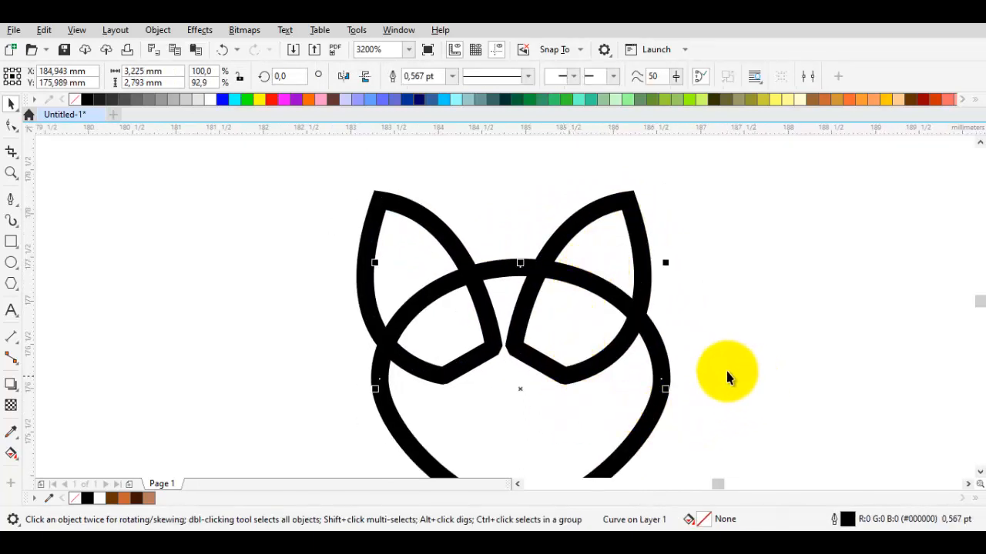
click(639, 282)
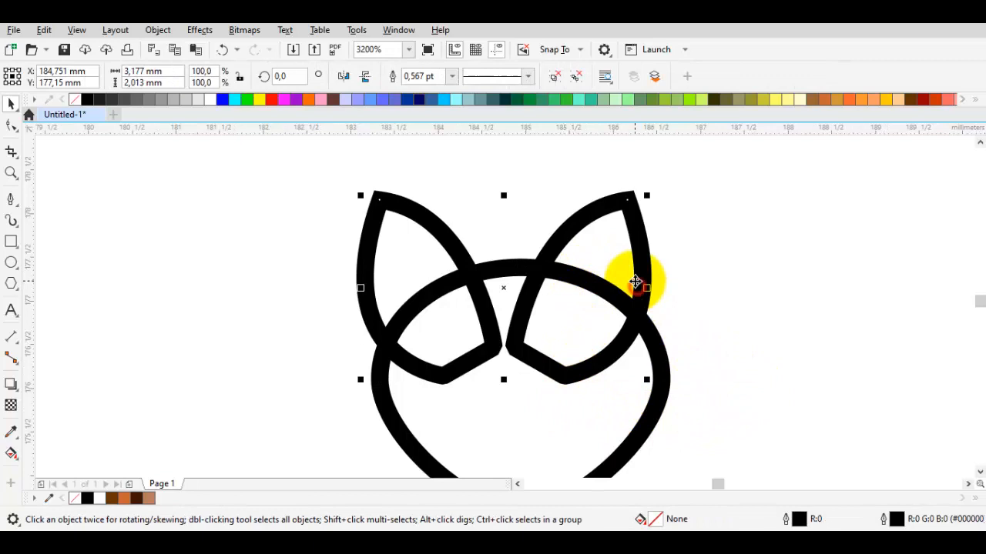
shift+click(537, 416)
click(760, 348)
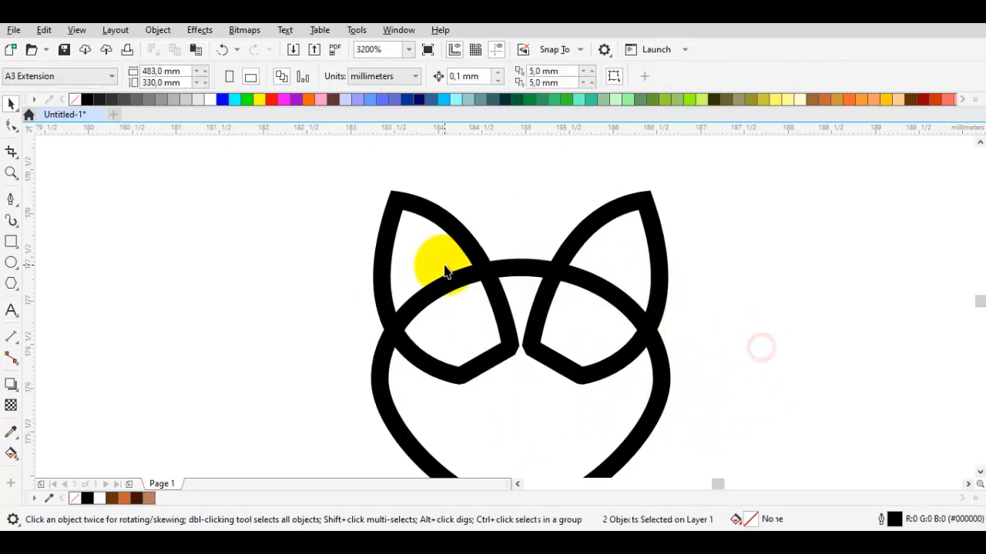
Weld the grouped ears and the head into a single outline.
click(446, 264)
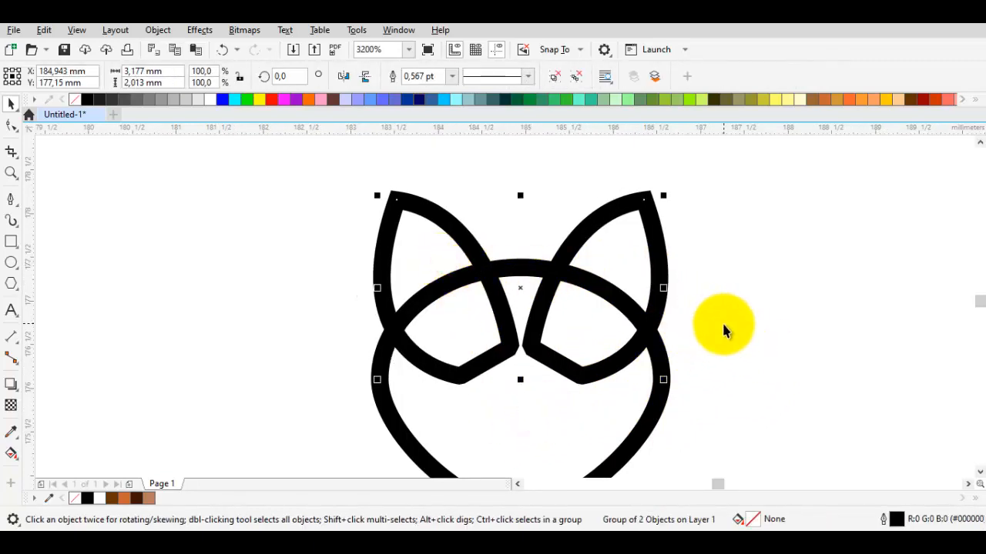
scroll(559, 414, down, 2)
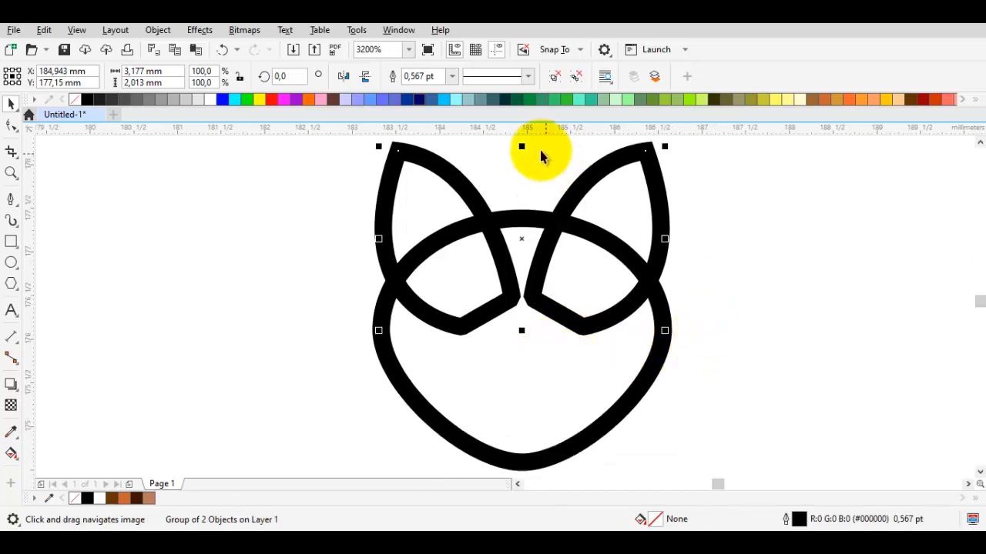
key(F3)
drag(656, 369, 655, 366)
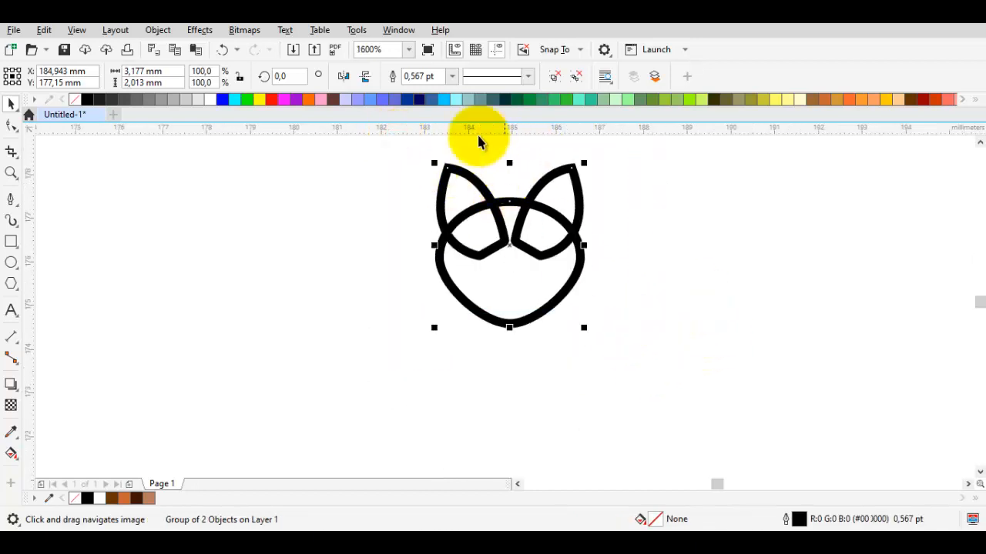
click(423, 76)
click(667, 233)
scroll(577, 235, up, 1)
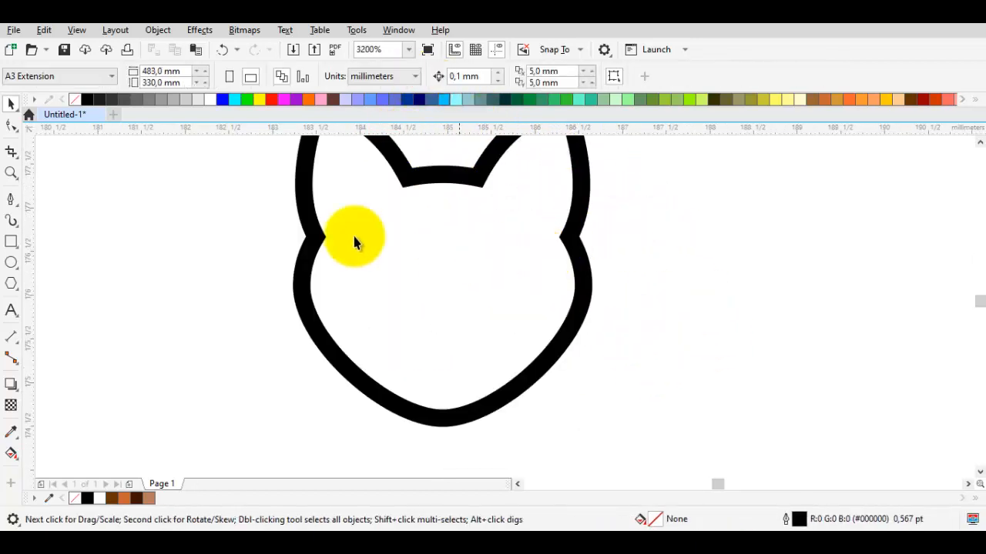
scroll(324, 253, up, 1)
key(F5)
drag(257, 285, 385, 308)
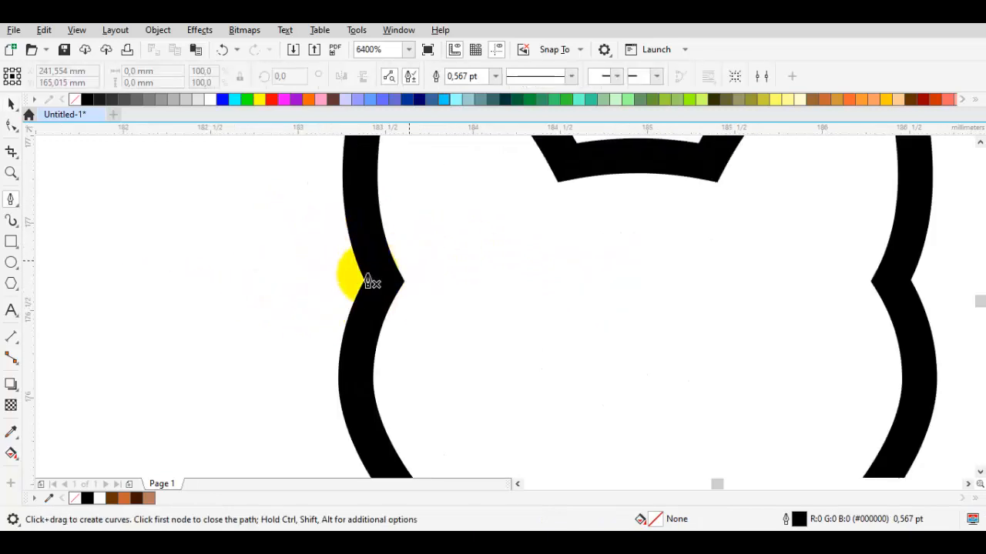
key(space)
key(space)
click(308, 243)
key(space)
scroll(436, 254, down, 1)
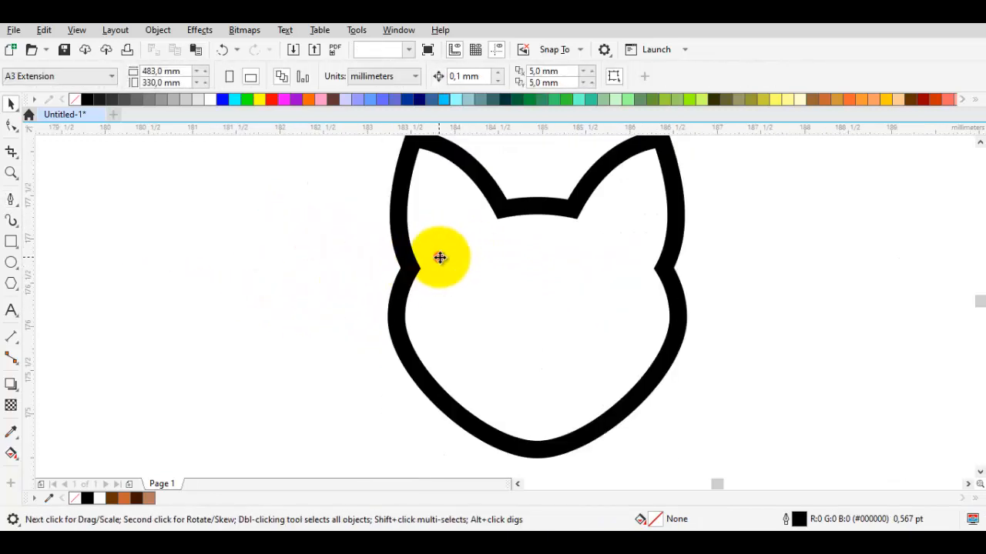
Scale the welded head outline up to about 3.8 by 4.25 mm.
click(439, 257)
scroll(439, 258, down, 2)
drag(515, 320, 549, 314)
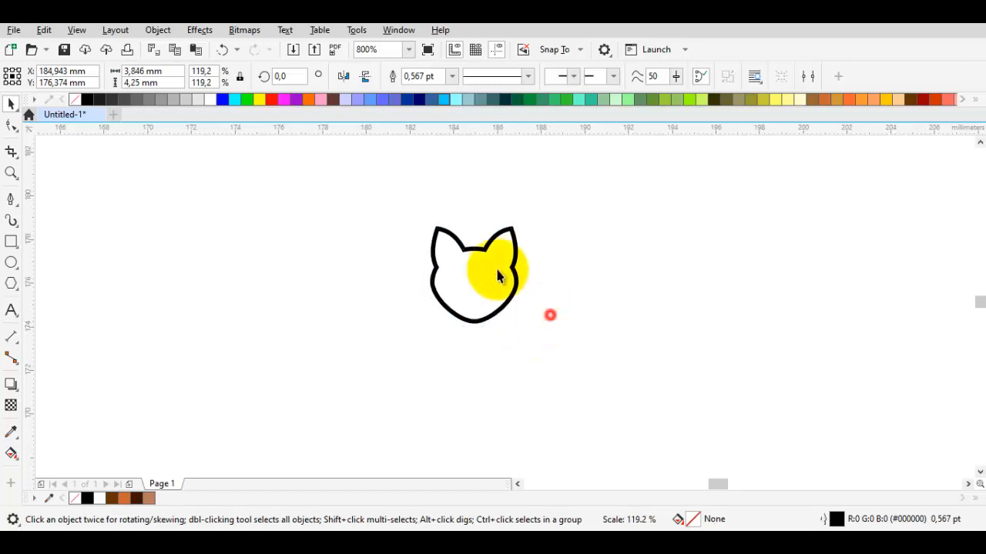
Draw a closed, curved fur tuft about 1 by 0.5 mm across the notch below the left ear with the Pen tool.
scroll(497, 276, up, 2)
key(F5)
scroll(343, 315, up, 1)
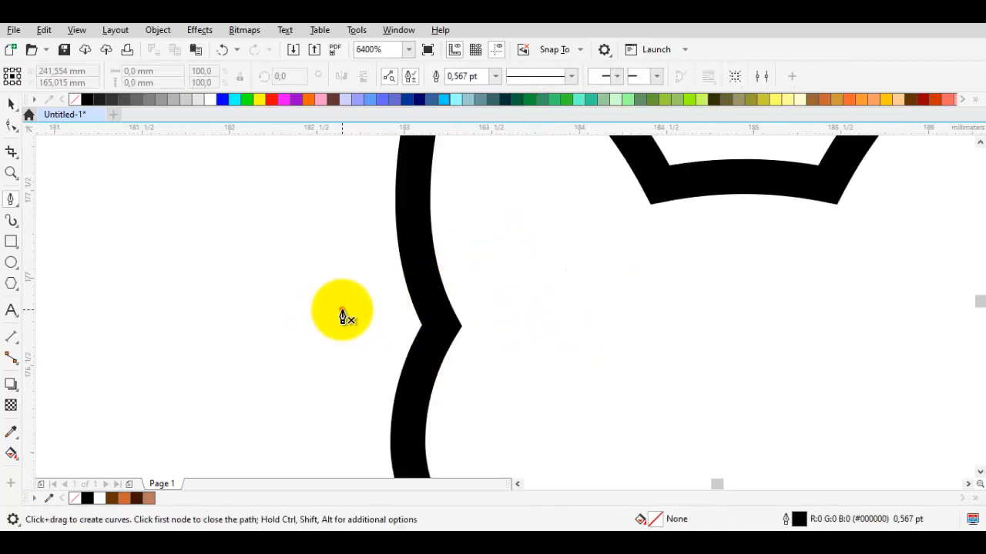
click(342, 311)
click(489, 288)
click(515, 337)
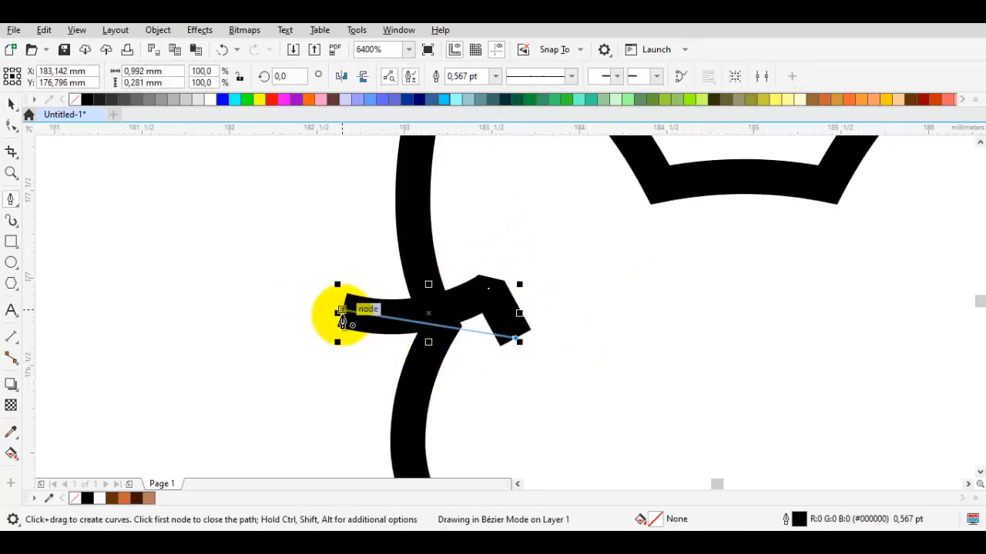
drag(342, 311, 416, 421)
Select the head outline and the fur tuft and enlarge them together.
scroll(462, 359, down, 3)
key(space)
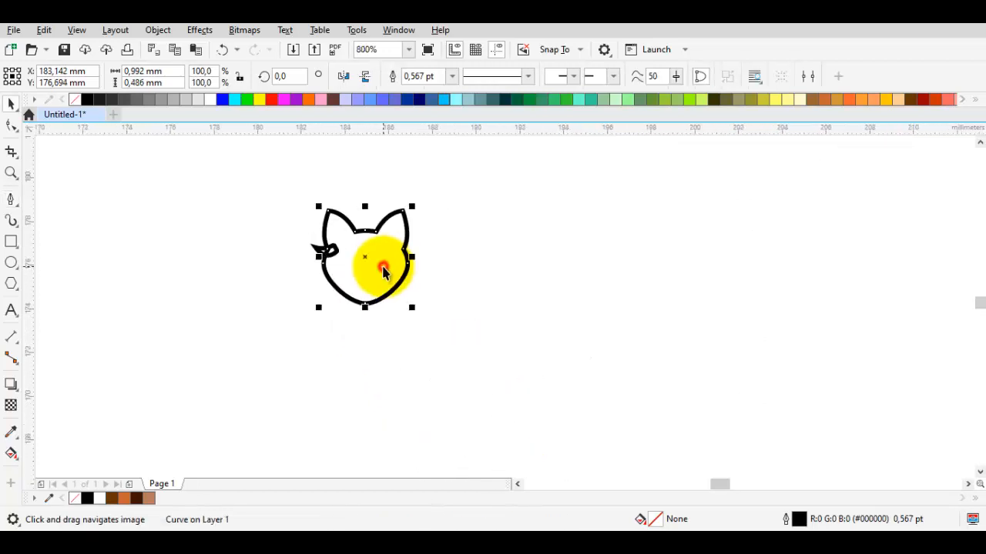
click(263, 215)
drag(398, 281, 462, 346)
drag(465, 287, 495, 339)
click(495, 339)
scroll(322, 307, up, 2)
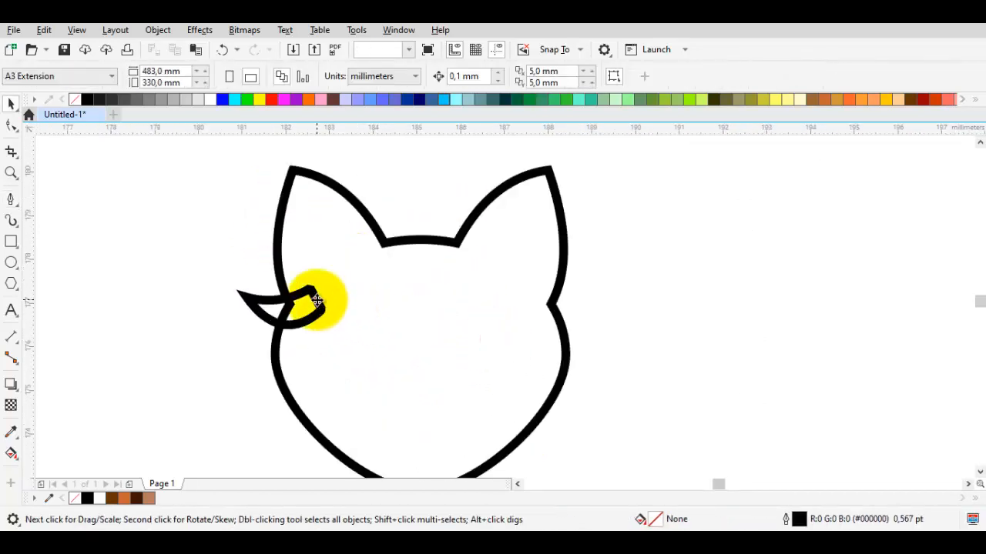
Add an enlarged copy of the fur tuft, about 2.7 by 1.3 mm, overlapping the original on the left cheek.
click(317, 300)
scroll(319, 297, up, 2)
drag(337, 269, 191, 400)
drag(313, 335, 352, 293)
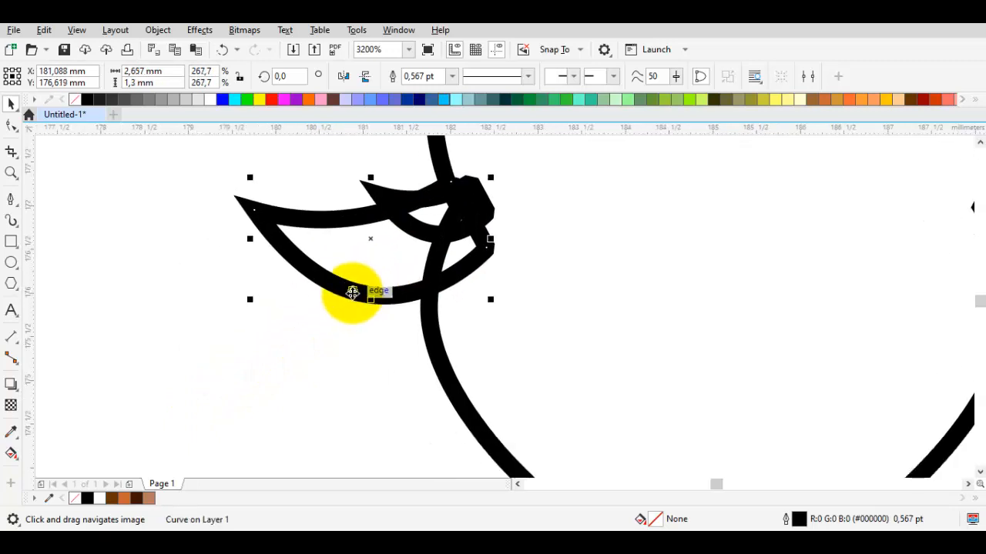
Pull the larger tuft's pointed tip outward and move its inner corner node, extending it to about 3.4 by 1.5 mm.
double_click(352, 293)
drag(255, 213, 230, 230)
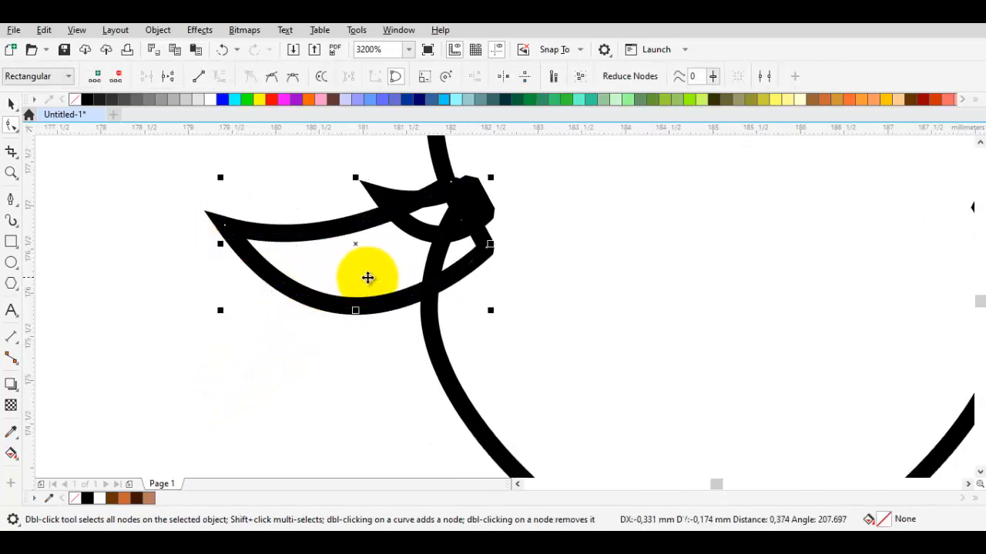
key(space)
scroll(377, 277, down, 1)
key(space)
scroll(422, 272, up, 1)
drag(435, 265, 464, 289)
Move the larger tuft down onto the lower left cheek and rotate it about 18° counterclockwise.
key(space)
drag(319, 284, 377, 400)
drag(379, 397, 360, 327)
drag(331, 325, 346, 334)
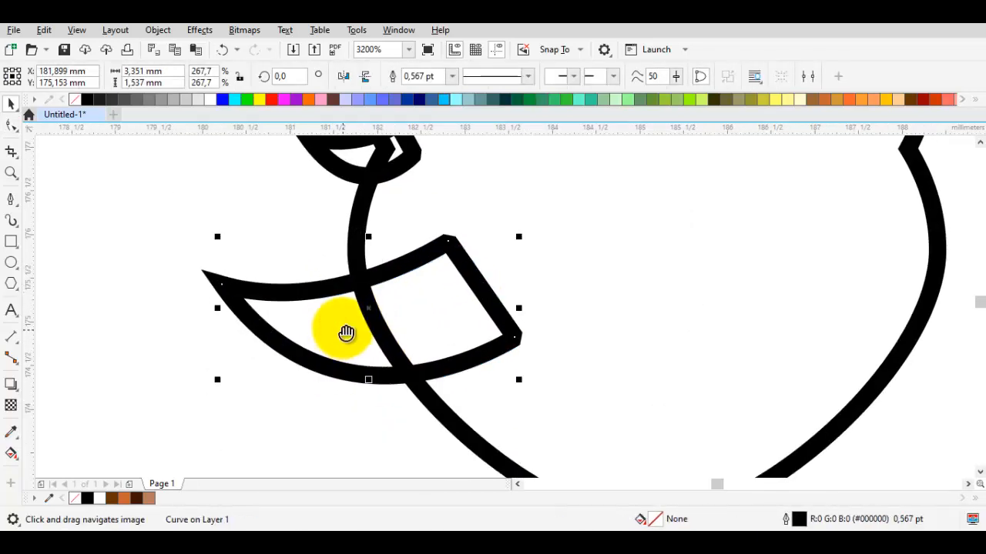
click(324, 326)
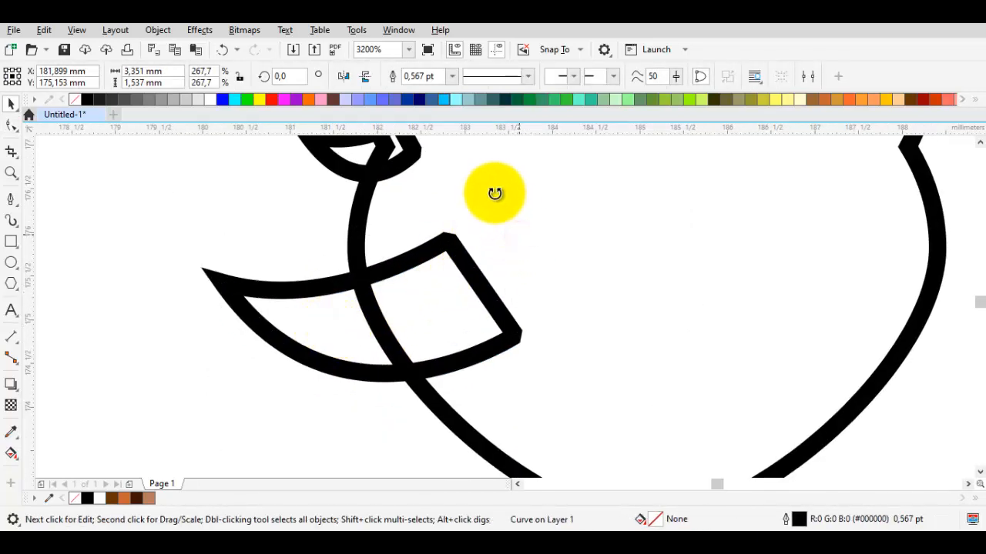
drag(495, 194, 479, 201)
key(space)
Add a copy of the rotated tuft about 0.6 mm inward and 0.9 mm lower along the left cheek, then select both large tufts.
click(264, 263)
drag(318, 309, 343, 325)
key(space)
scroll(327, 343, down, 1)
scroll(323, 335, up, 1)
shift+click(321, 330)
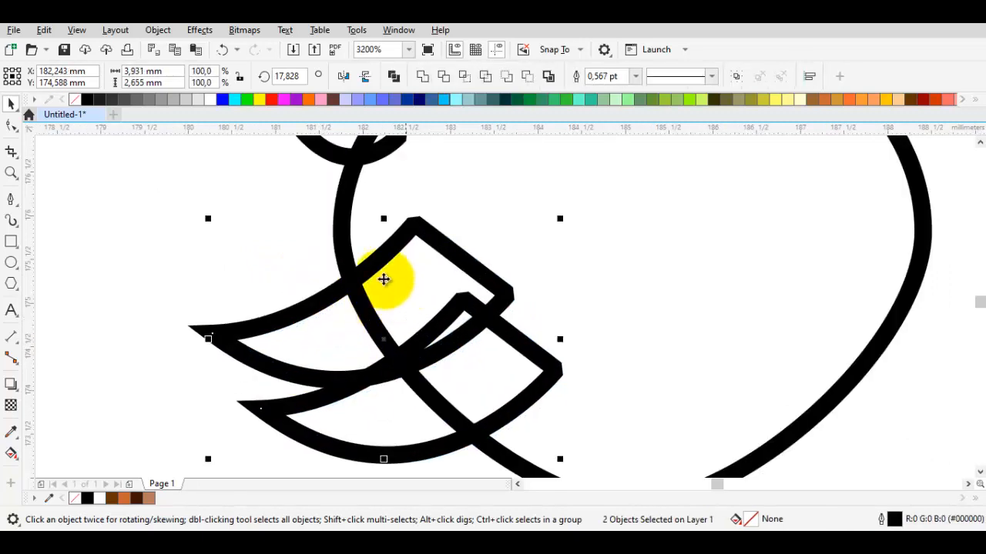
Pull the upper large tuft's inner corner node up and outward, and nudge both large tufts slightly inward and down.
click(303, 267)
double_click(403, 273)
drag(414, 226, 375, 193)
key(space)
shift+click(377, 399)
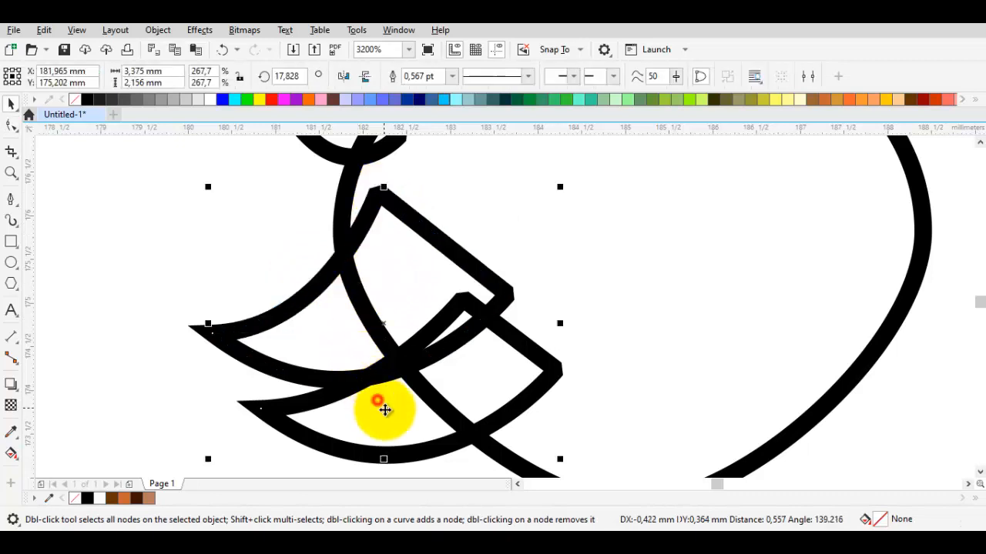
drag(384, 409, 399, 414)
click(206, 370)
scroll(383, 353, down, 2)
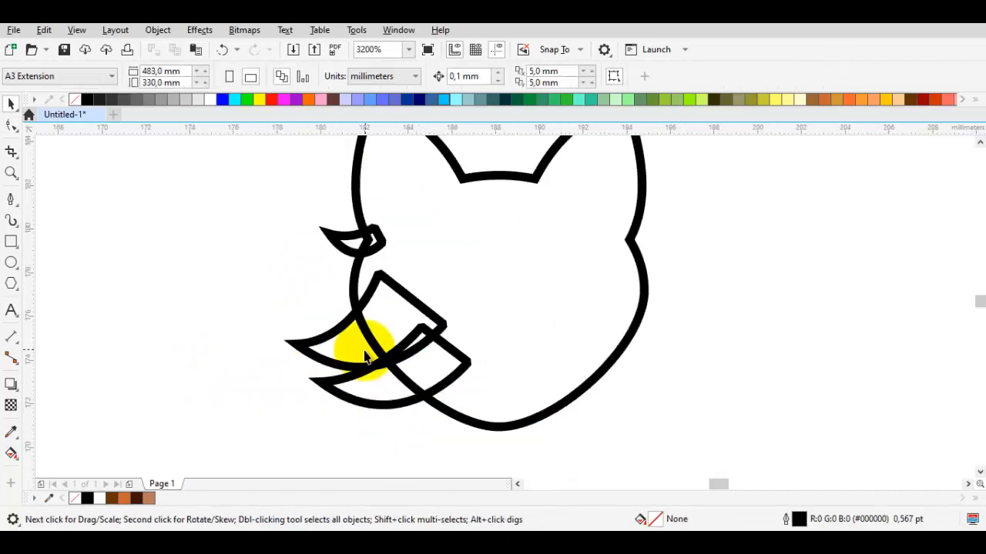
drag(271, 252, 270, 251)
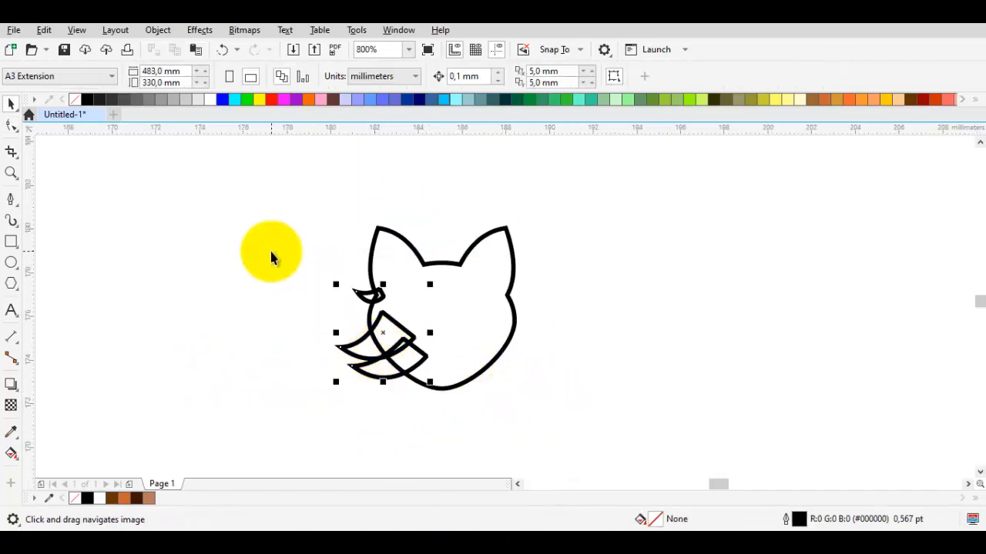
click(459, 315)
drag(520, 309, 334, 329)
key(ctrl+z)
Add a horizontally mirrored copy of the head and all tufts, aligning its inner ear corner with the original head's.
drag(607, 443, 273, 176)
drag(521, 309, 359, 275)
scroll(334, 298, up, 1)
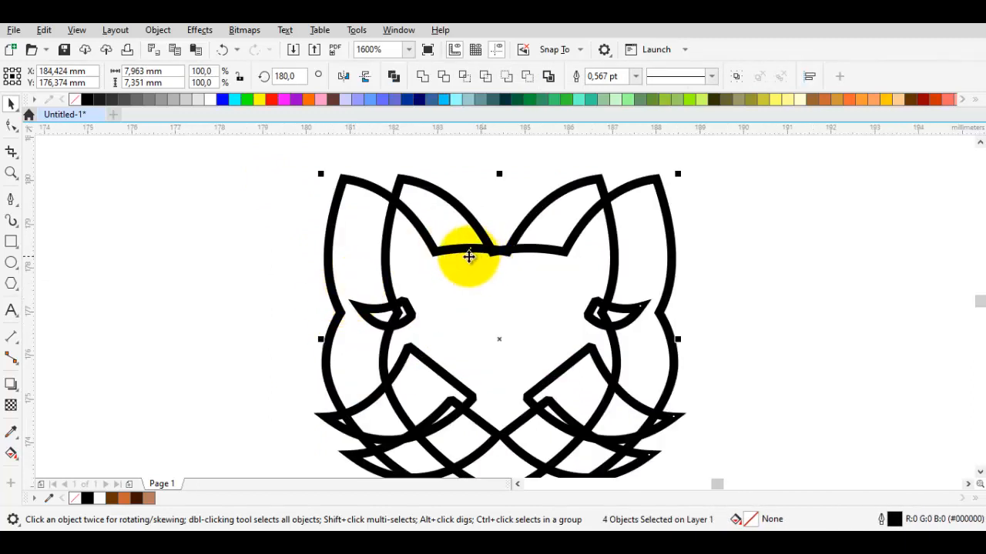
drag(432, 251, 489, 253)
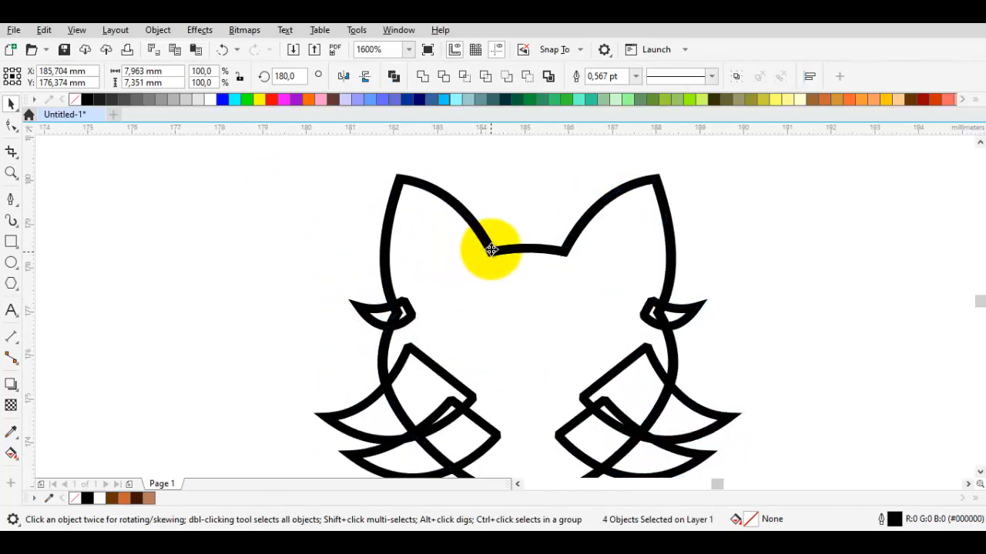
Weld the heads and all fur tufts into one continuous outline.
scroll(416, 262, down, 1)
drag(339, 181, 621, 384)
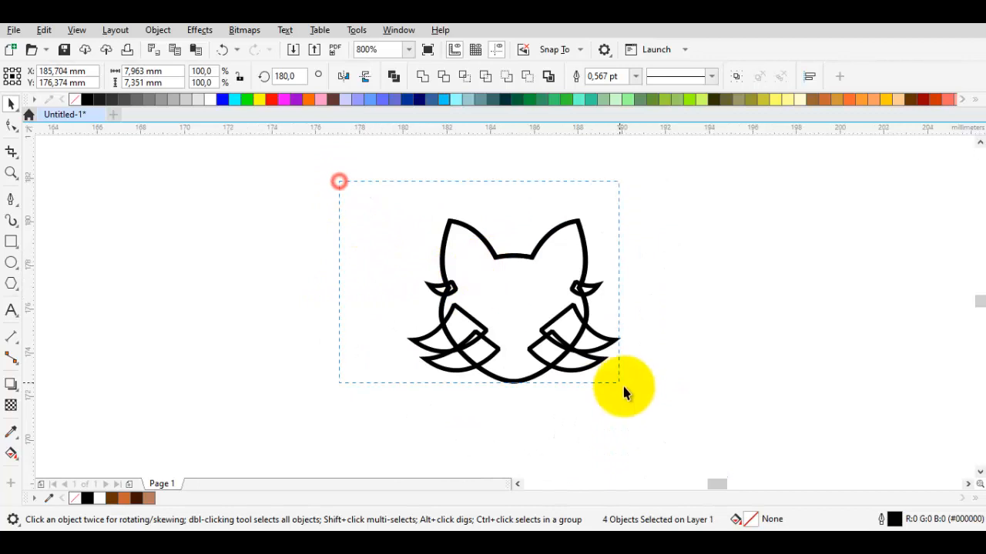
click(415, 74)
click(389, 182)
Remove the redundant stacked nodes at the center of the chin on the welded outline.
scroll(498, 268, up, 1)
drag(547, 276, 553, 227)
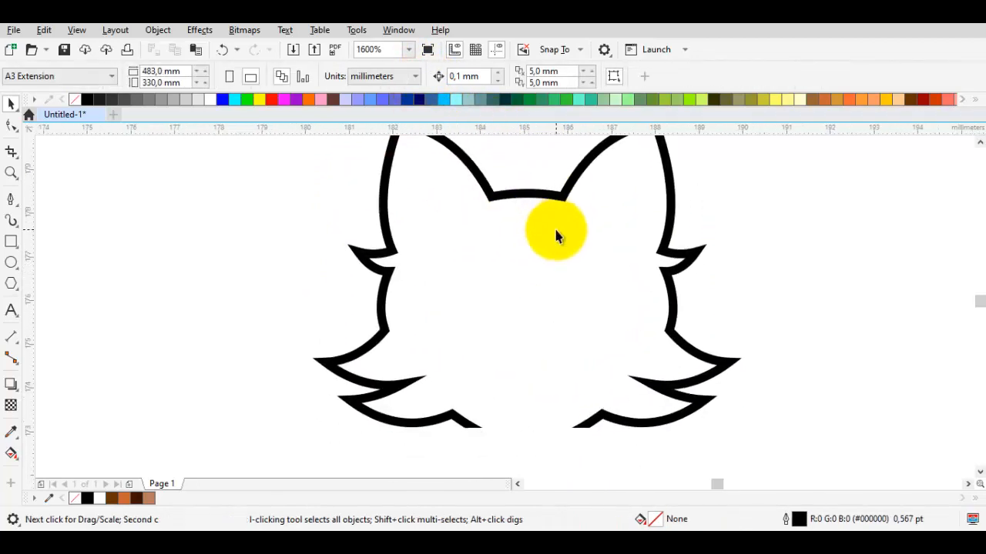
double_click(570, 323)
scroll(531, 439, up, 2)
drag(531, 438, 558, 375)
scroll(540, 326, up, 3)
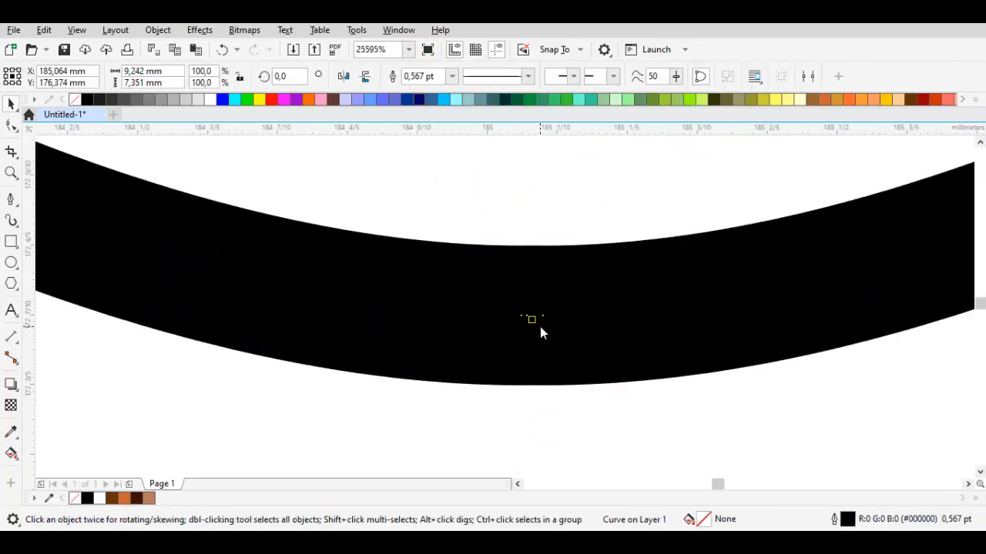
scroll(594, 347, down, 4)
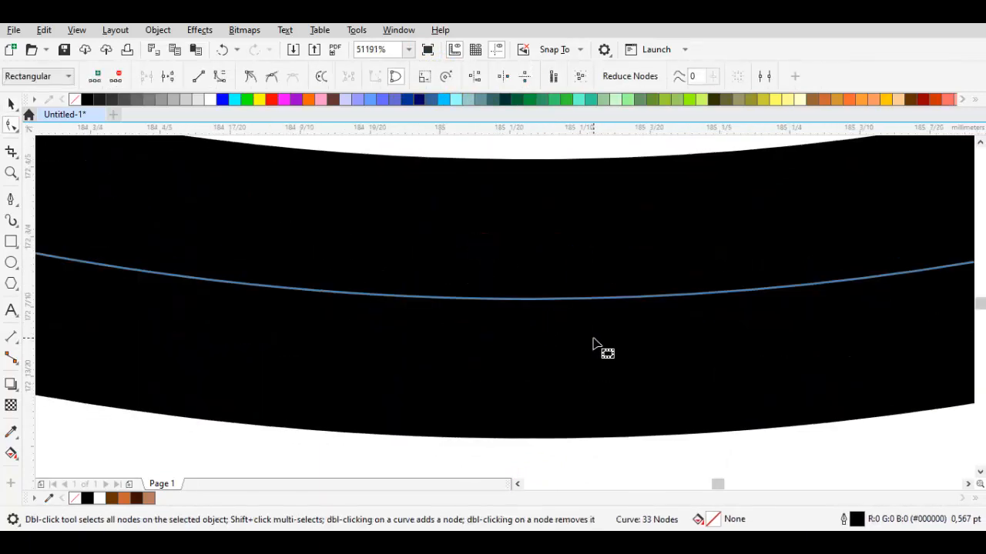
key(space)
key(space)
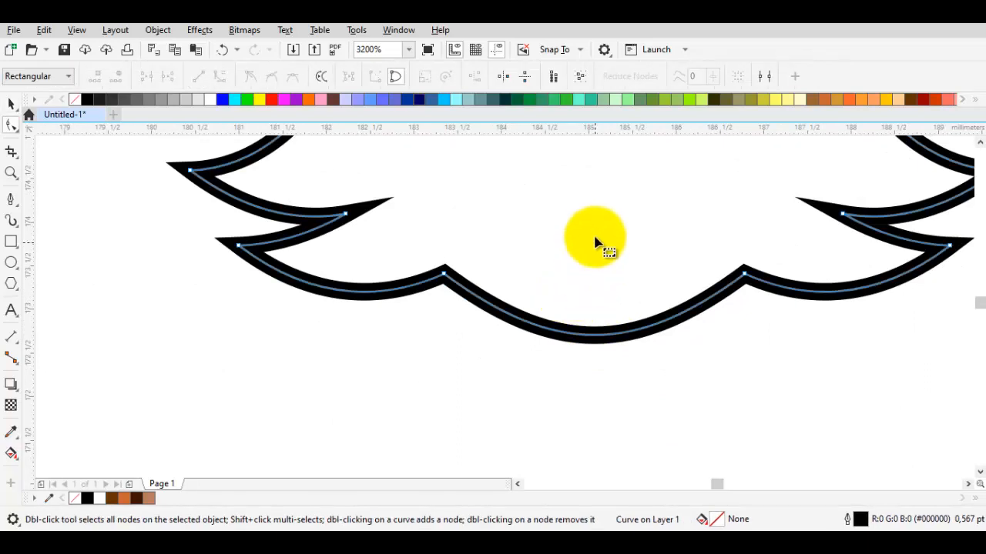
Convert all outline nodes to curve and cusp, and pull the middle of the chin down about 0.22 mm.
right_click(584, 183)
click(624, 284)
right_click(541, 200)
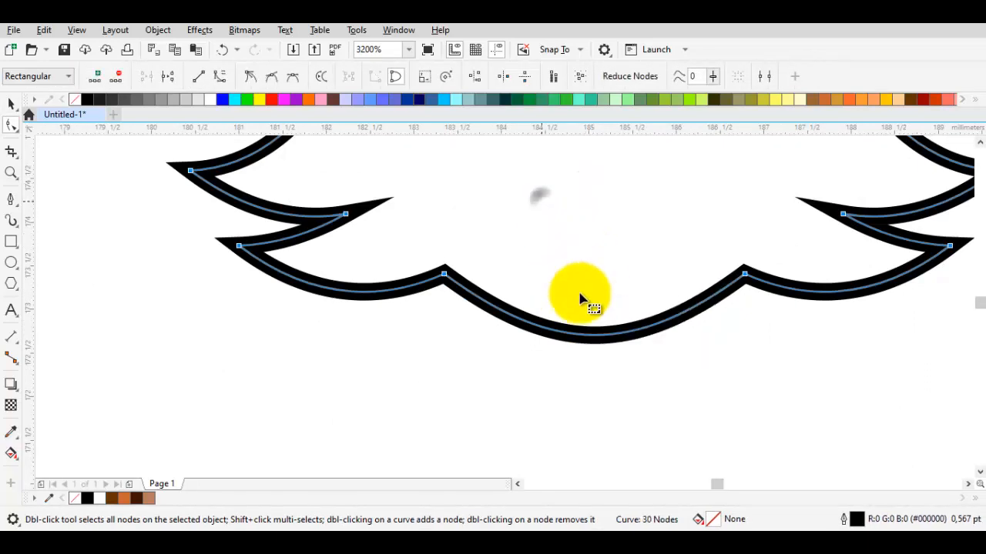
click(589, 322)
drag(589, 339, 589, 357)
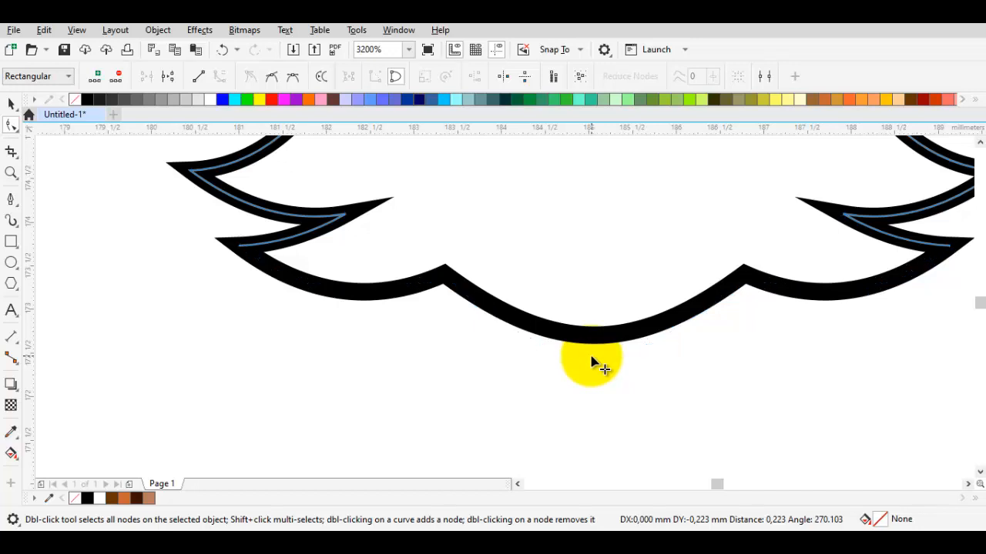
Delete the redundant stacked nodes at the middle of the head's top edge between the ears.
scroll(592, 356, down, 3)
key(space)
click(634, 365)
scroll(591, 306, up, 1)
click(592, 299)
scroll(577, 264, up, 2)
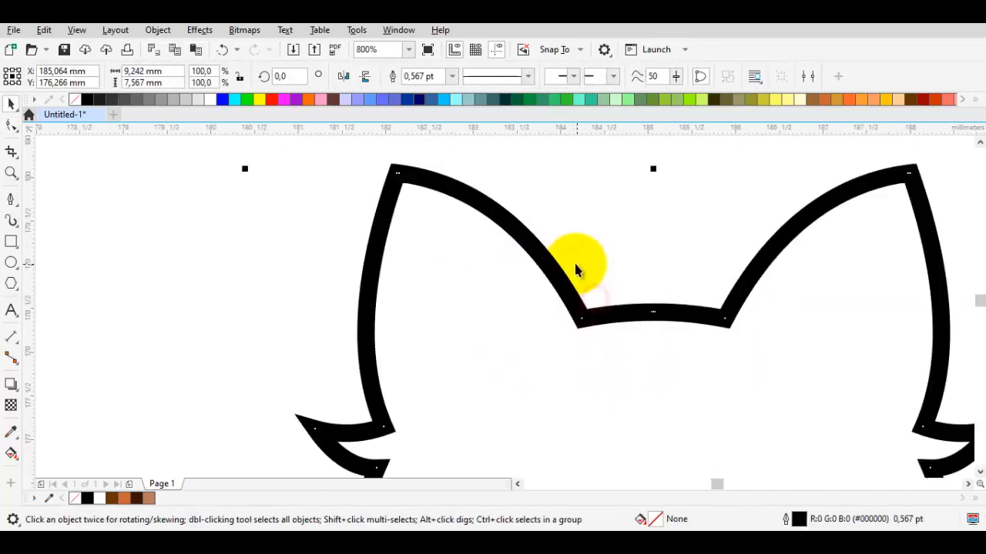
scroll(588, 254, down, 1)
double_click(612, 290)
scroll(619, 274, up, 1)
drag(586, 241, 651, 351)
key(Delete)
scroll(650, 351, down, 1)
drag(647, 316, 608, 230)
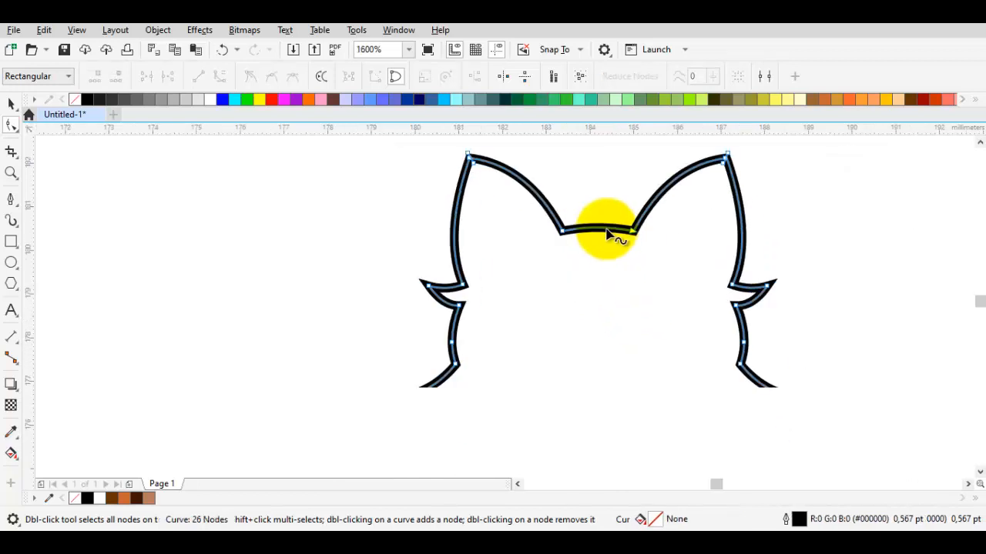
Draw a circle about 1.4 mm across in the middle of the face and center it horizontally with the head.
scroll(617, 242, down, 1)
scroll(620, 281, up, 1)
drag(561, 272, 532, 267)
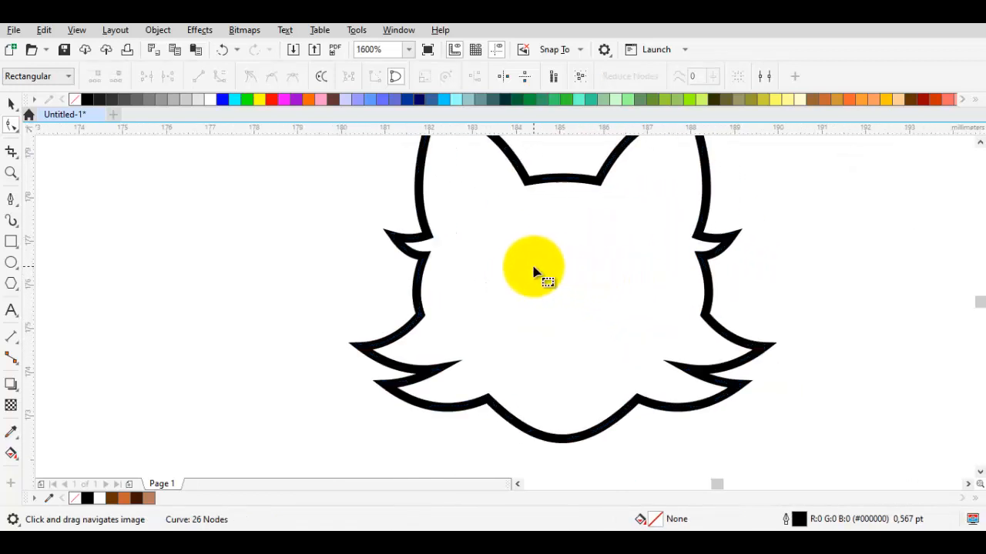
click(12, 264)
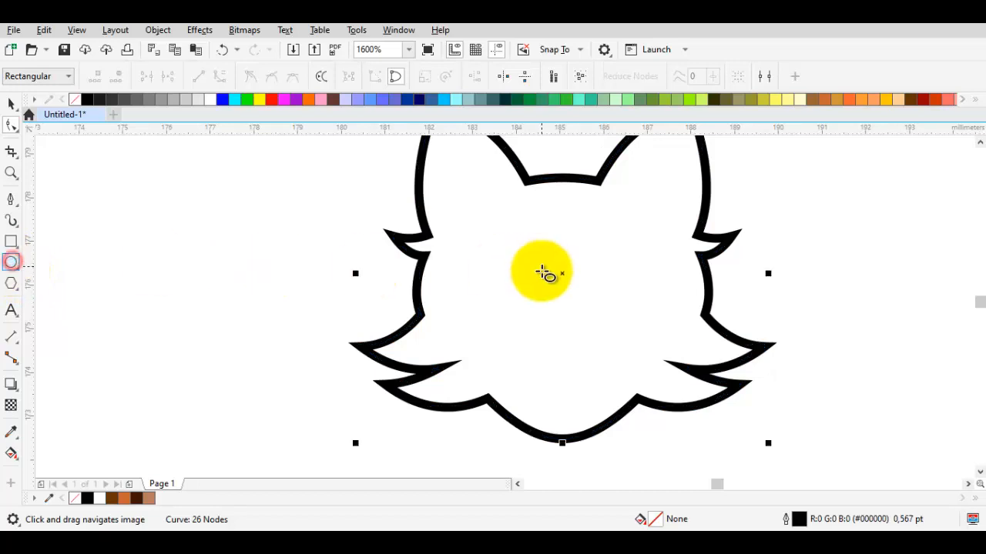
drag(557, 294, 588, 325)
key(space)
shift+click(639, 317)
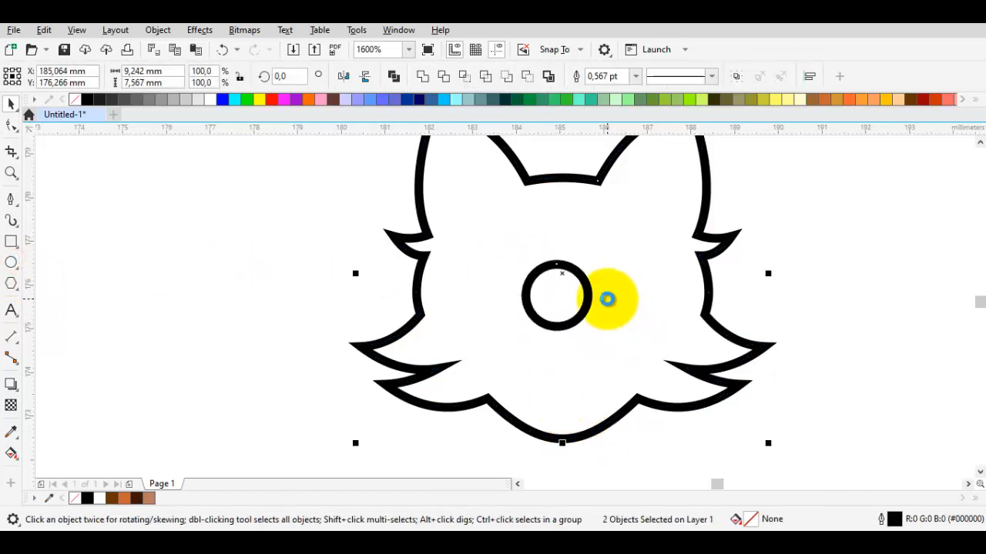
key(c)
click(793, 290)
scroll(545, 286, up, 1)
Convert the circle to curves and flatten its top by lowering and deleting the top node.
click(591, 288)
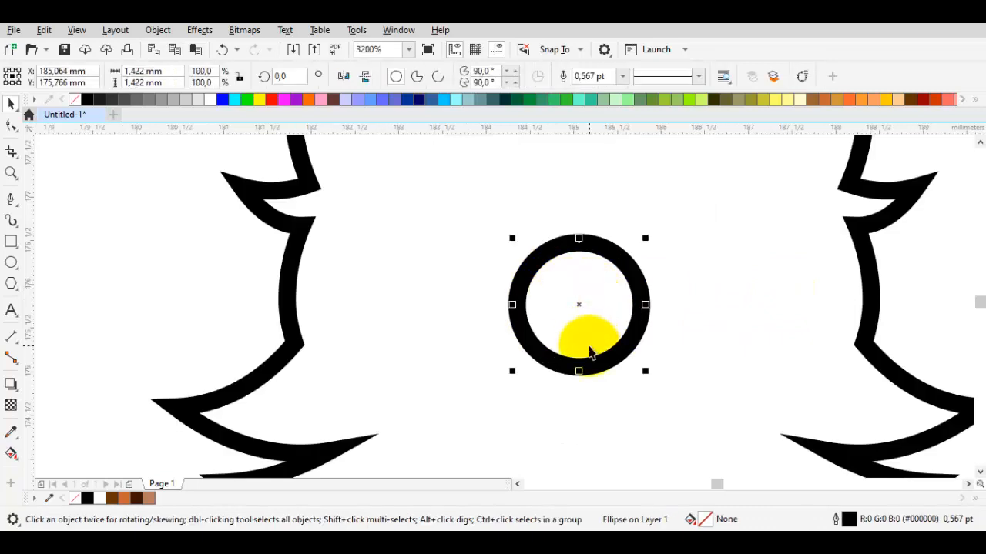
key(ctrl+q)
key(F10)
scroll(579, 241, up, 1)
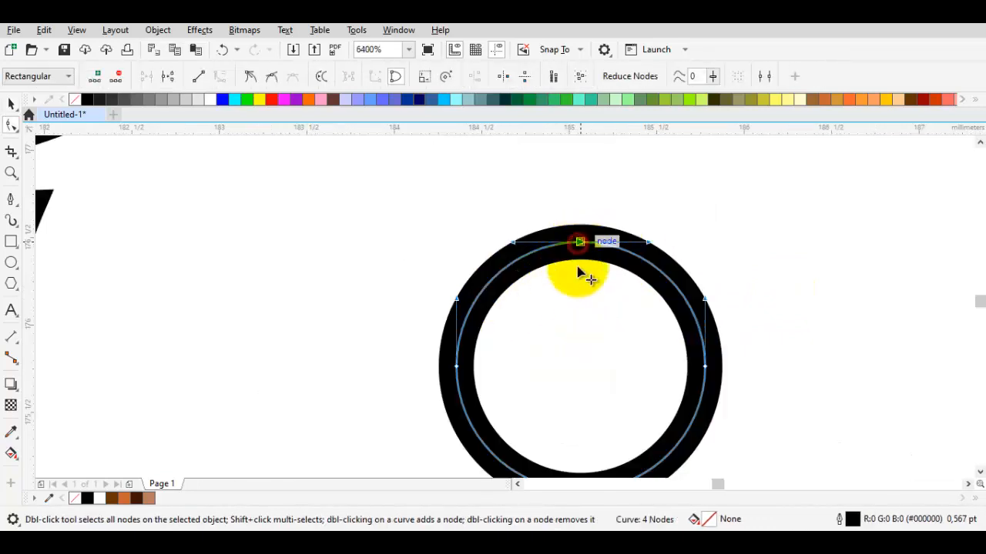
drag(579, 242, 579, 280)
double_click(578, 281)
drag(580, 397, 587, 286)
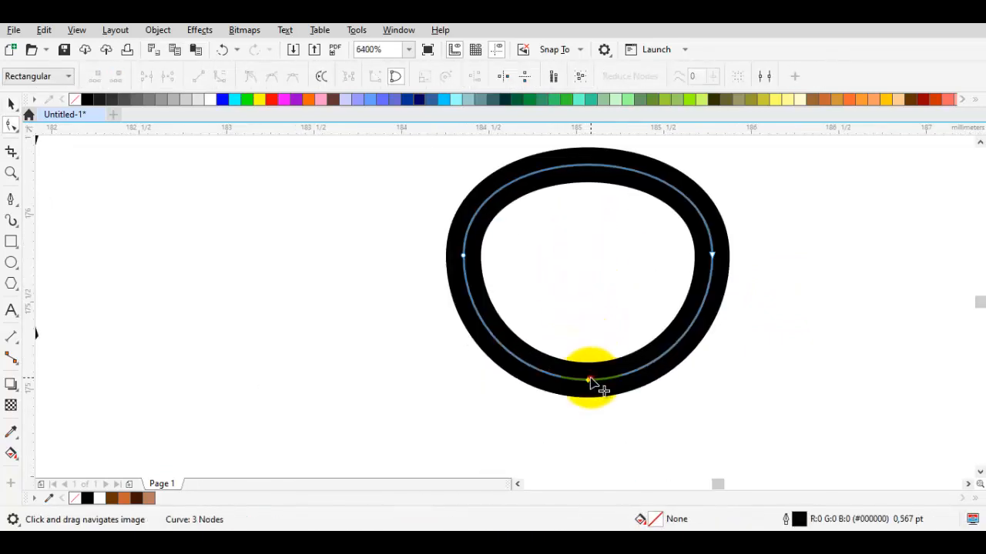
Make the nose's nodes cusps and adjust its bottom point and top edge, giving a shape about 1.4 by 1.2 mm.
drag(589, 379, 591, 401)
key(ctrl+z)
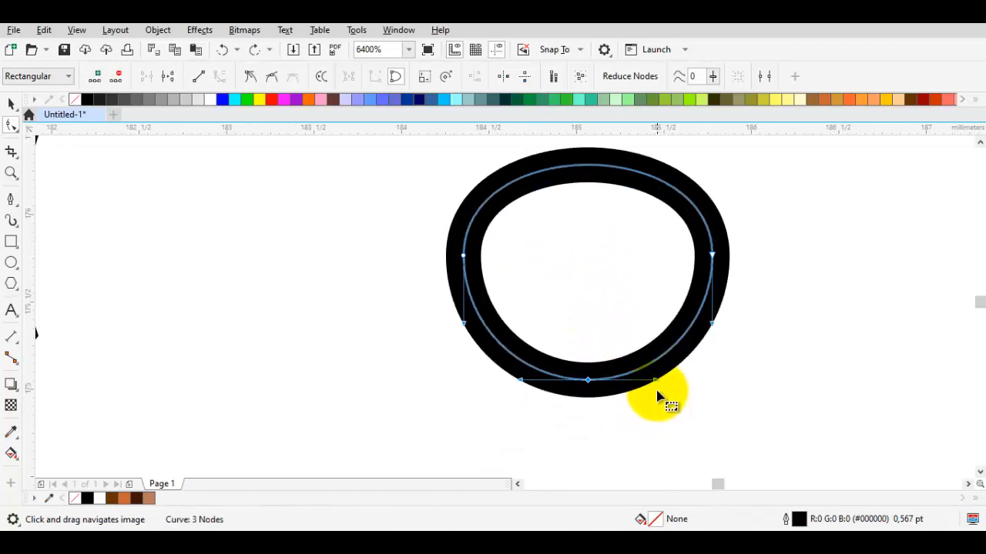
right_click(590, 268)
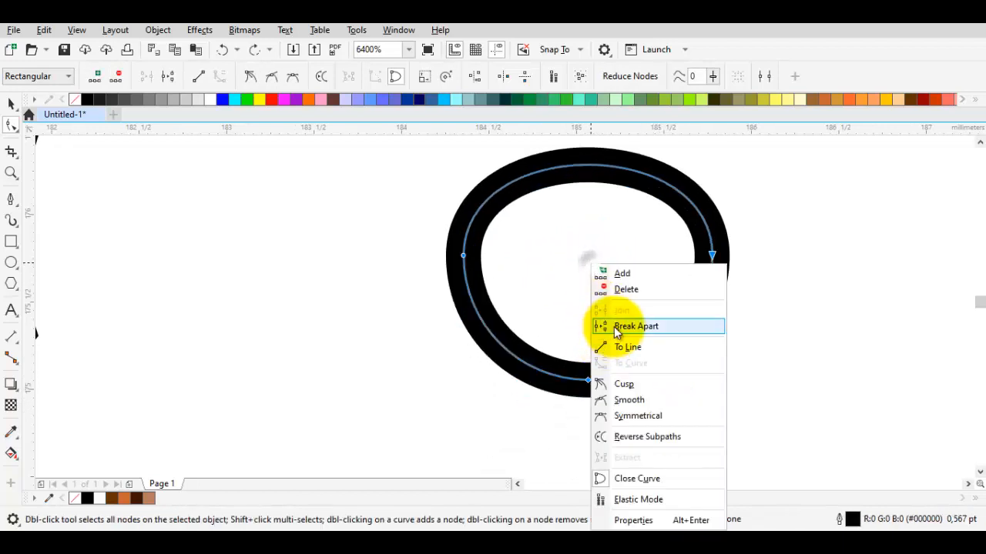
click(632, 383)
drag(587, 381, 588, 393)
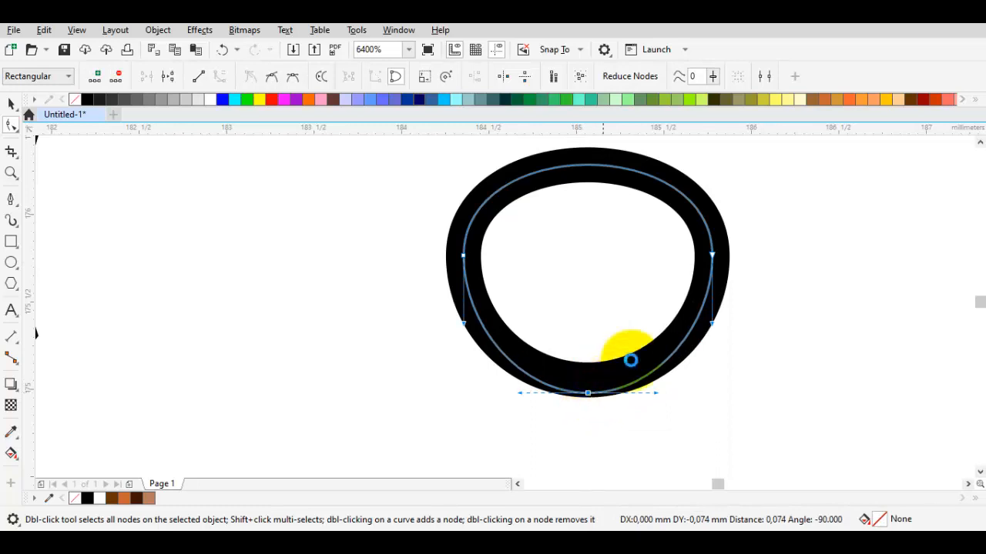
mouse_move(596, 201)
mouse_down()
mouse_move(594, 226)
mouse_move(588, 214)
mouse_up()
key(space)
Make the nose solid black without an outline and scale it down to about 1.25 mm wide.
scroll(588, 213, down, 2)
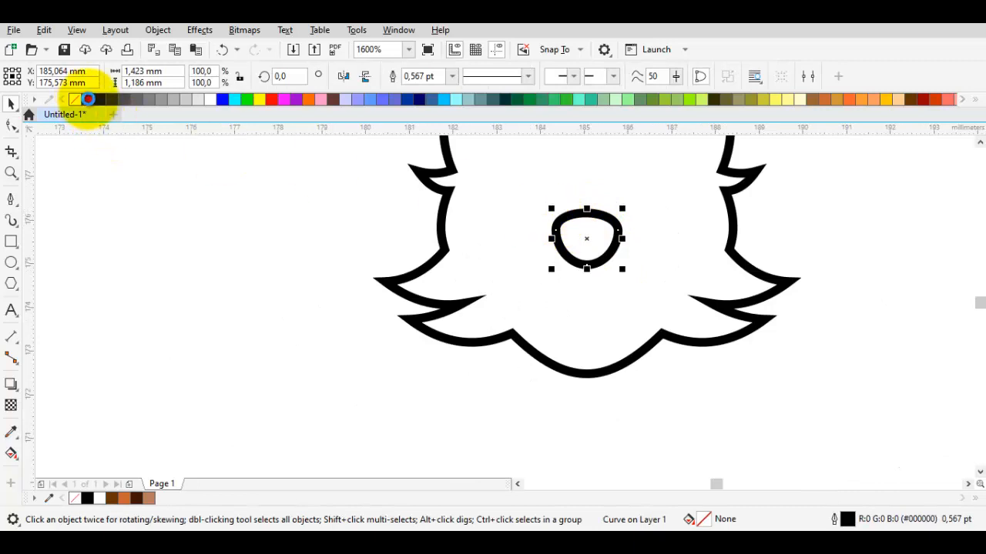
right_click(73, 101)
scroll(480, 293, down, 2)
scroll(506, 286, up, 3)
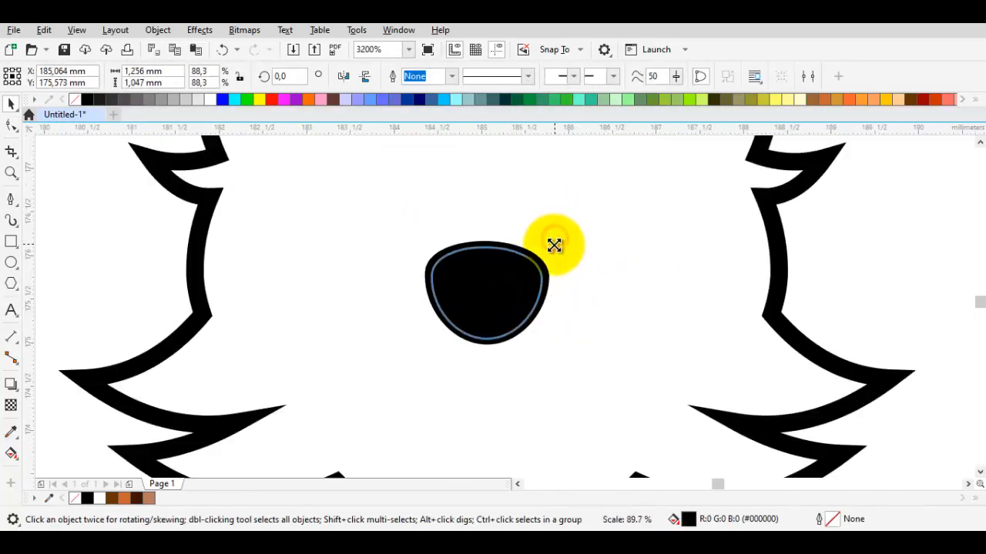
scroll(555, 244, down, 2)
scroll(493, 293, up, 1)
click(462, 293)
scroll(462, 293, up, 1)
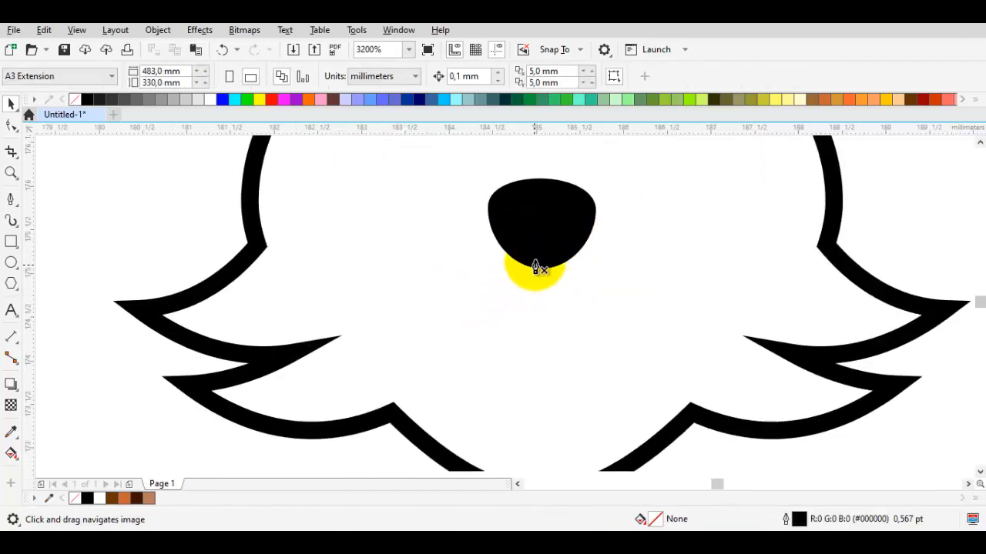
Draw a curved mouth line about 2.2 by 1 mm from the nose's center toward the left cheek with the Pen tool.
key(space)
drag(539, 363, 541, 362)
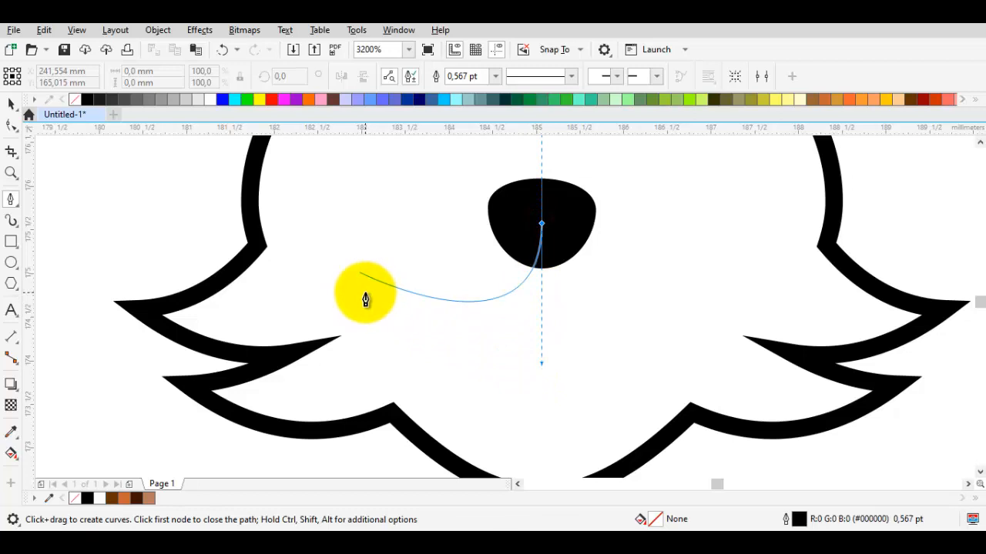
click(352, 286)
key(space)
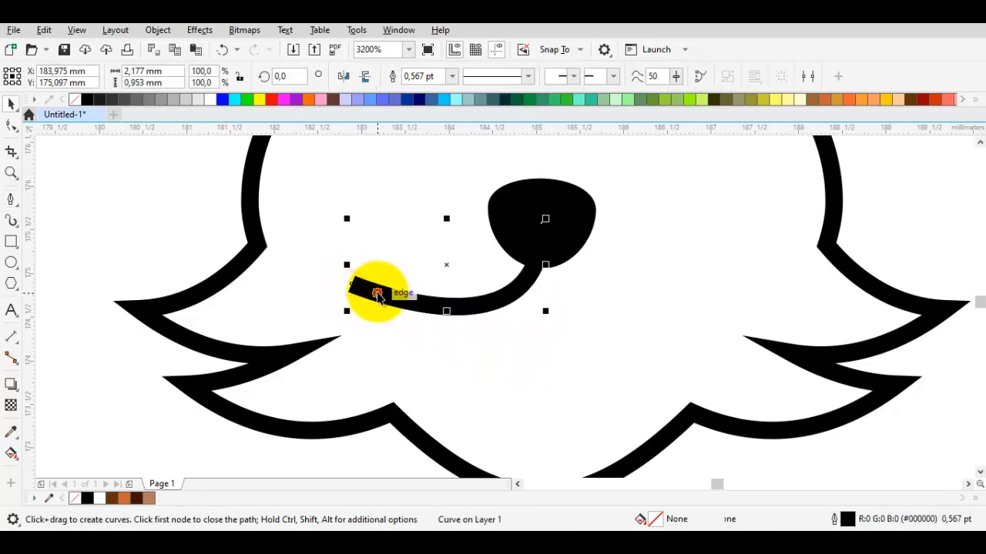
Angle the mouth line's curve handle at the nose toward the left cheek, making the line about 1.03 mm tall.
key(F10)
click(542, 224)
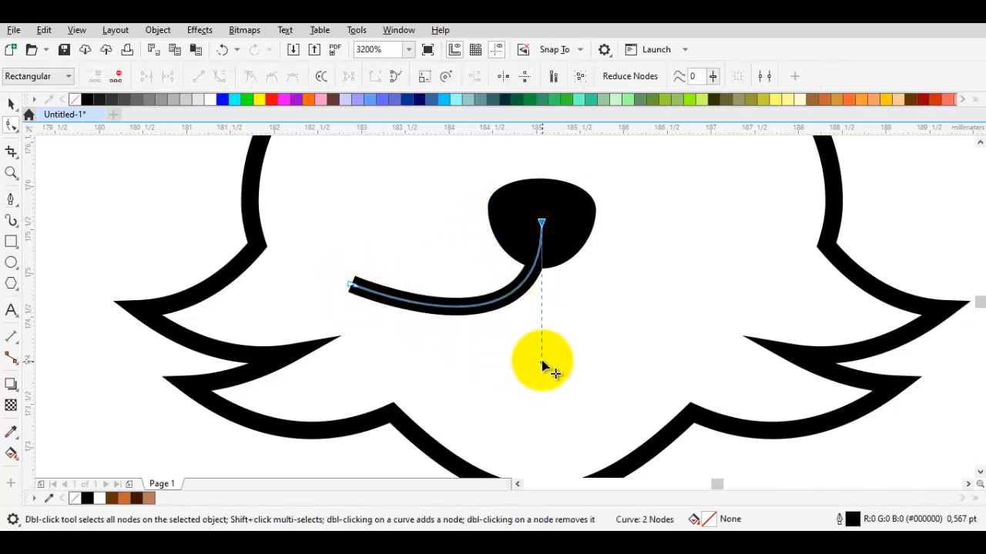
drag(542, 364, 508, 381)
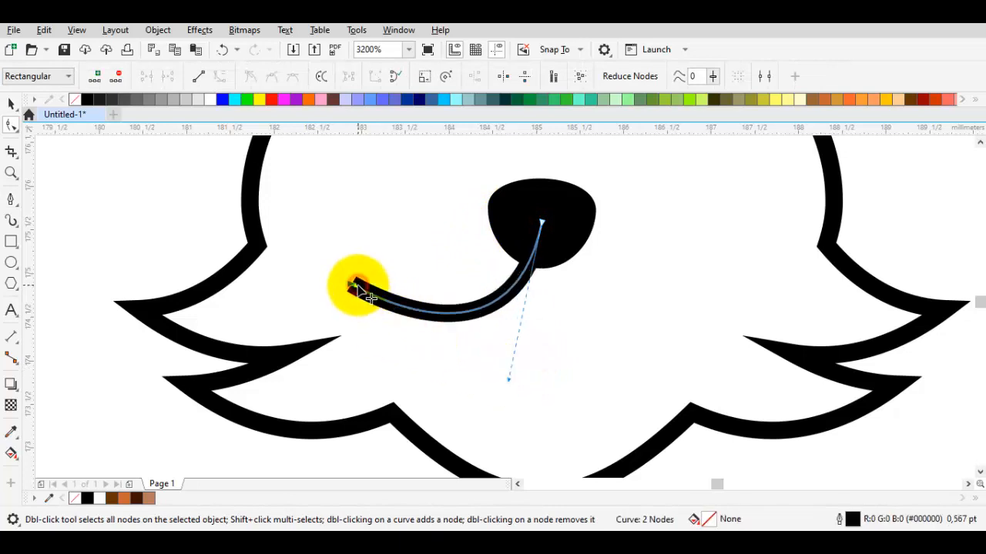
click(362, 282)
right_click(390, 231)
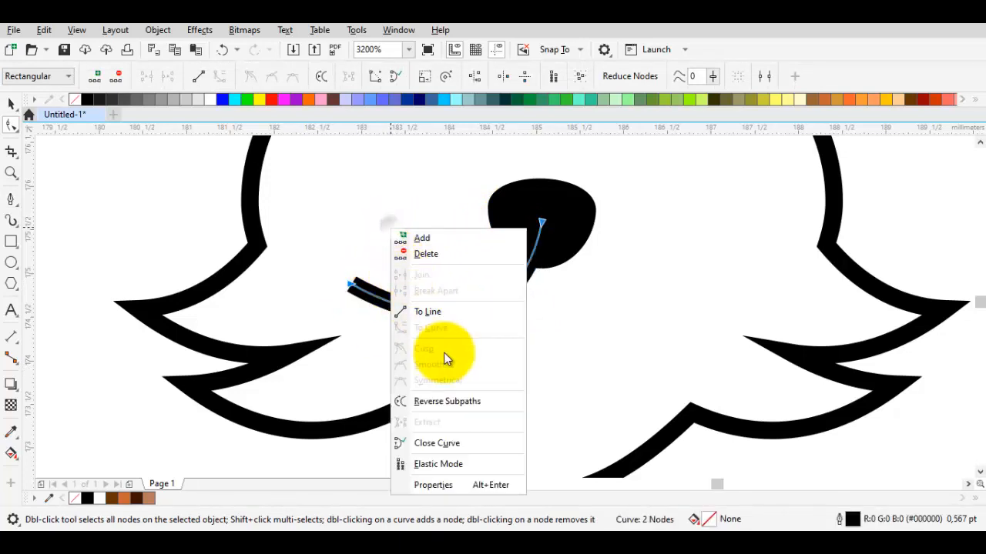
click(331, 243)
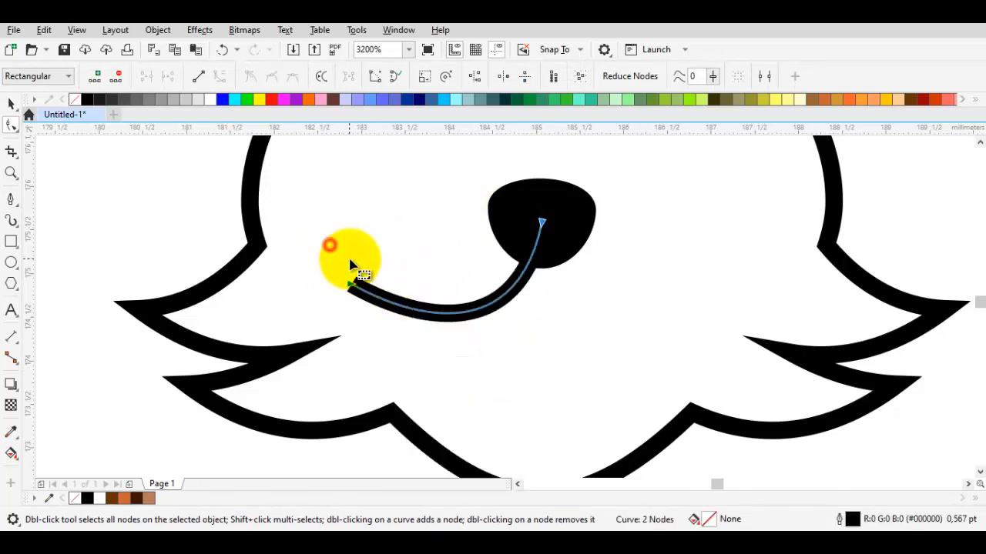
Raise the mouth line's outer end slightly and shorten the curve handle at the nose, making the line about 0.92 mm tall.
scroll(363, 301, up, 1)
key(space)
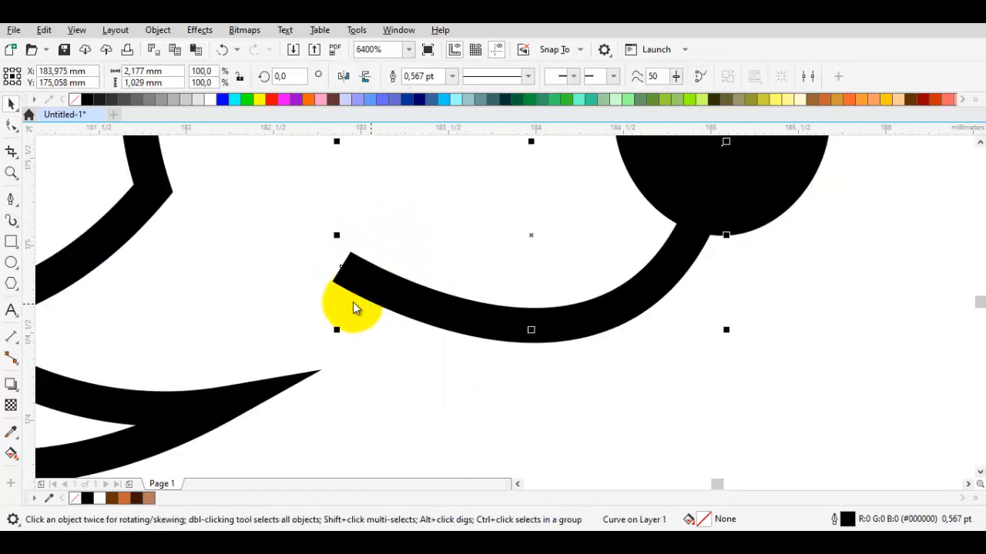
key(space)
drag(341, 266, 342, 259)
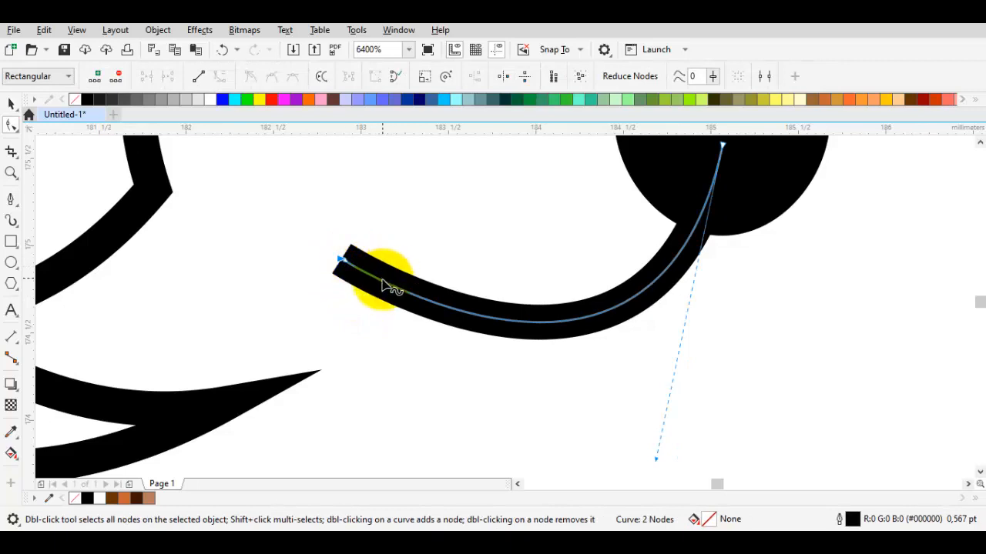
key(space)
key(space)
scroll(448, 311, down, 1)
click(585, 228)
click(558, 380)
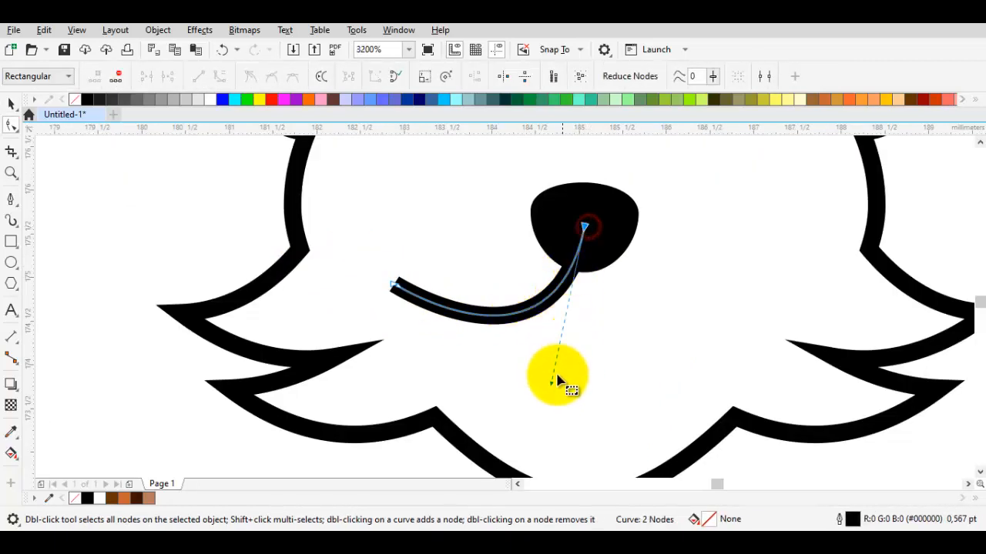
drag(556, 381, 562, 335)
key(space)
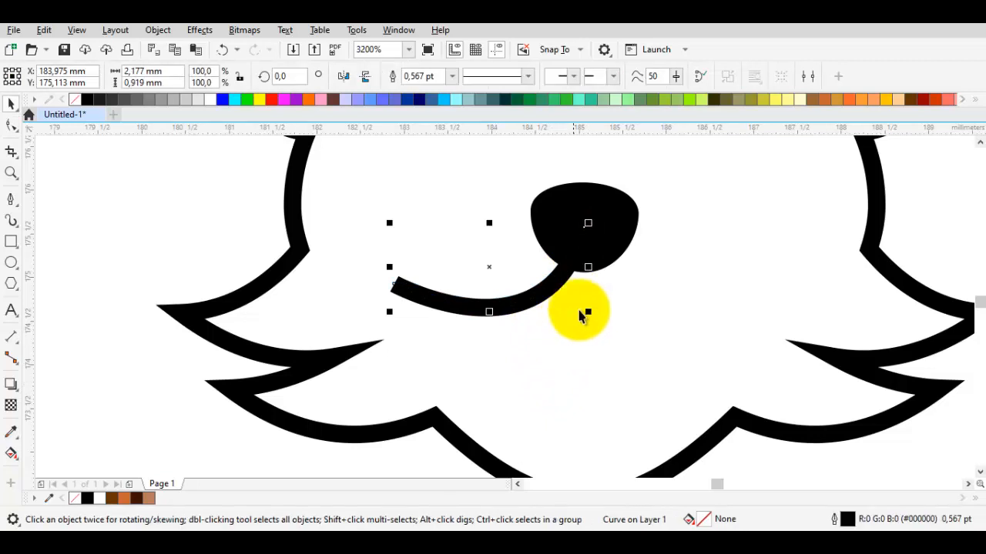
Create a horizontally mirrored copy of the mouth line and snap it to the nose's center to form the right half.
drag(589, 267, 390, 224)
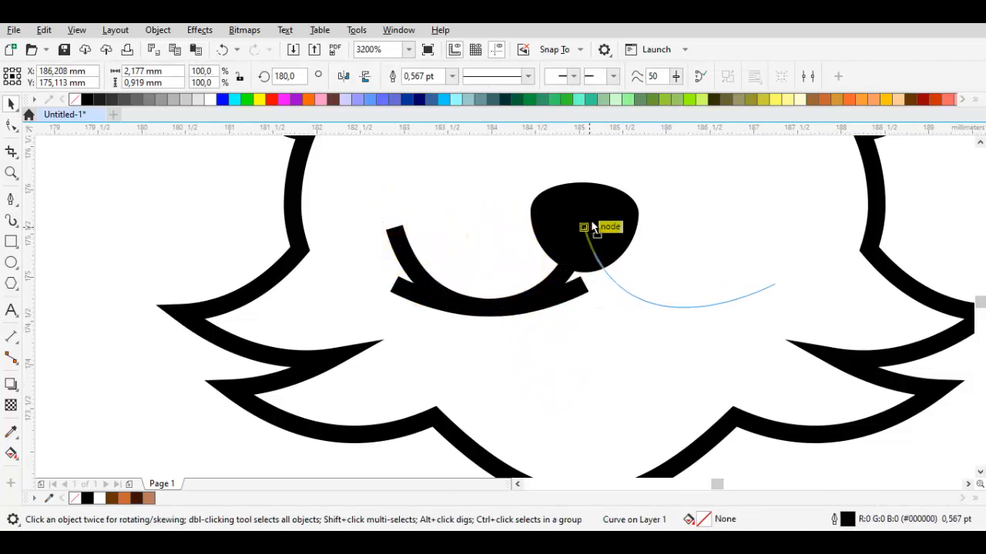
drag(586, 231, 583, 233)
scroll(572, 264, down, 3)
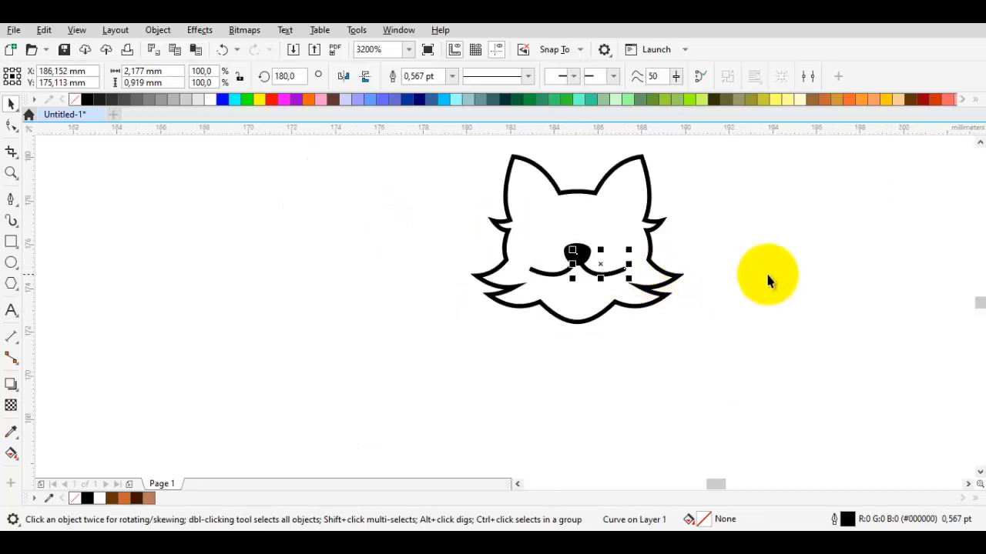
click(765, 274)
Lower both mouth lines relative to the nose and move the nose and mouth down together by about 0.3 mm.
scroll(589, 277, up, 2)
click(588, 277)
scroll(529, 275, up, 1)
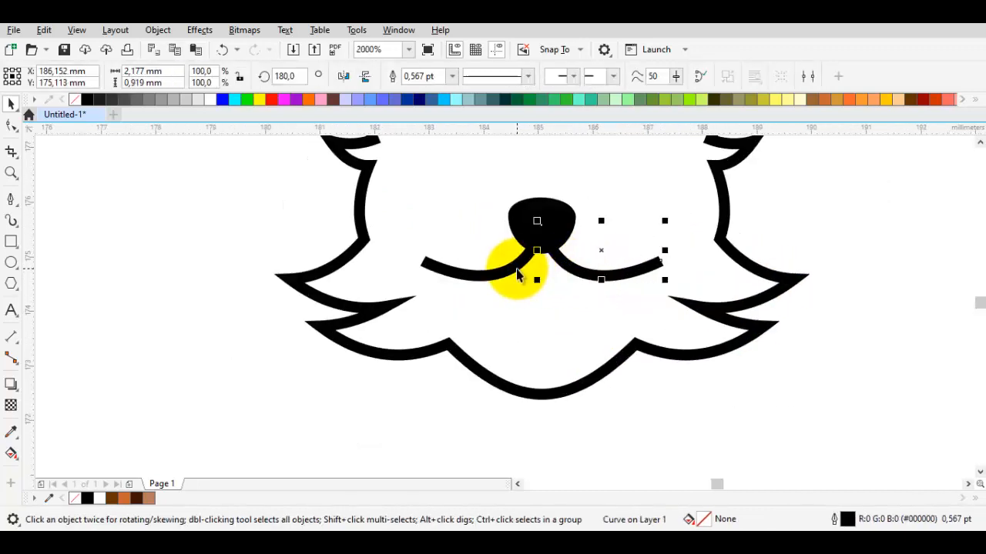
shift+click(521, 271)
shift+click(555, 220)
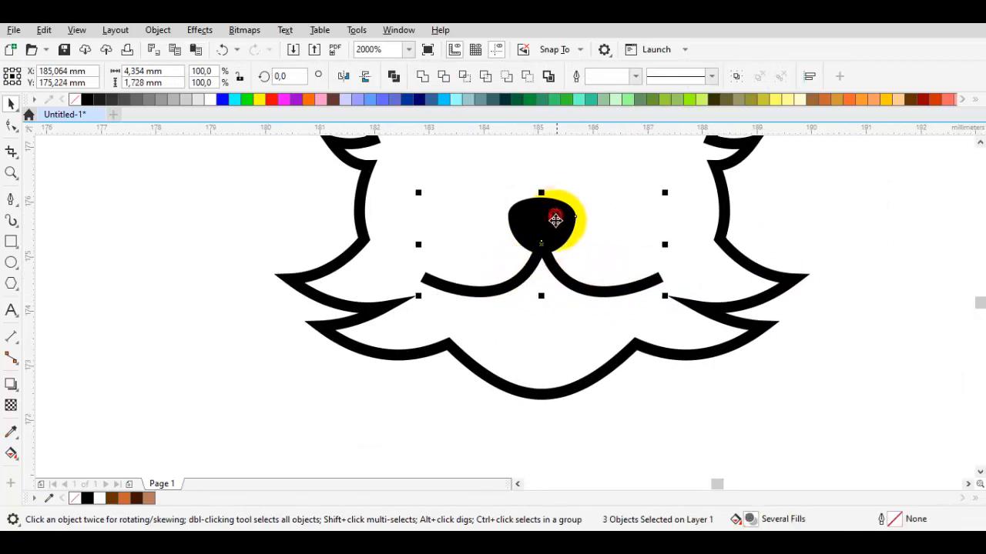
drag(552, 232, 552, 249)
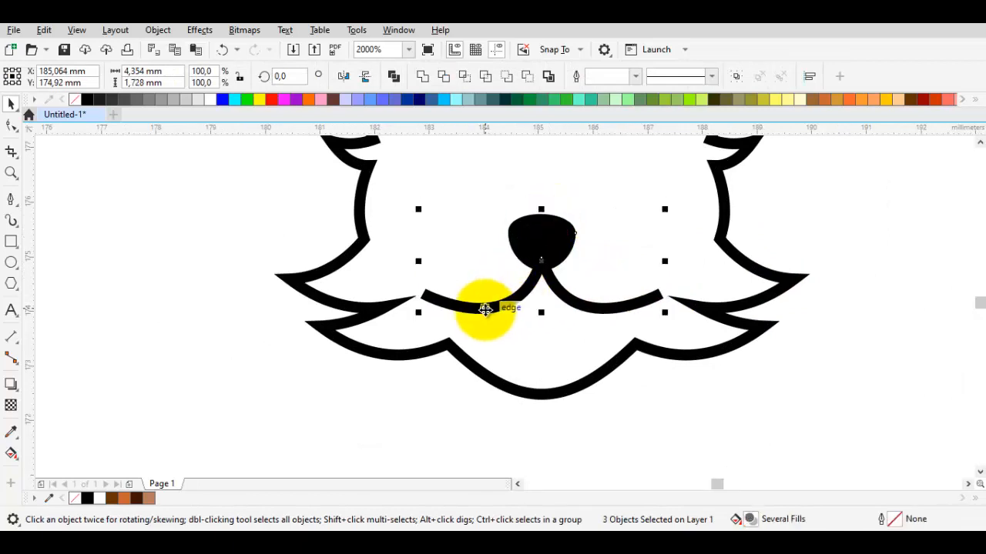
Narrow the two mouth lines together symmetrically about the nose so their ends clear the cheek fur.
click(592, 308)
click(591, 308)
shift+click(485, 308)
drag(664, 283, 639, 283)
scroll(637, 286, down, 1)
click(753, 283)
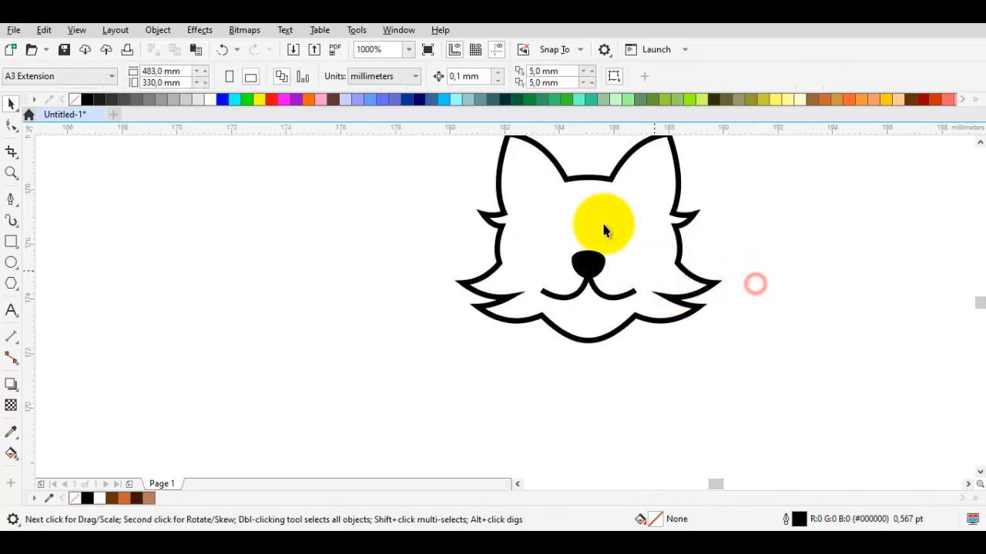
Draw an upright ellipse about 1.5 by 1.7 mm above and left of the nose for the left eye.
drag(590, 212, 564, 288)
scroll(556, 266, up, 1)
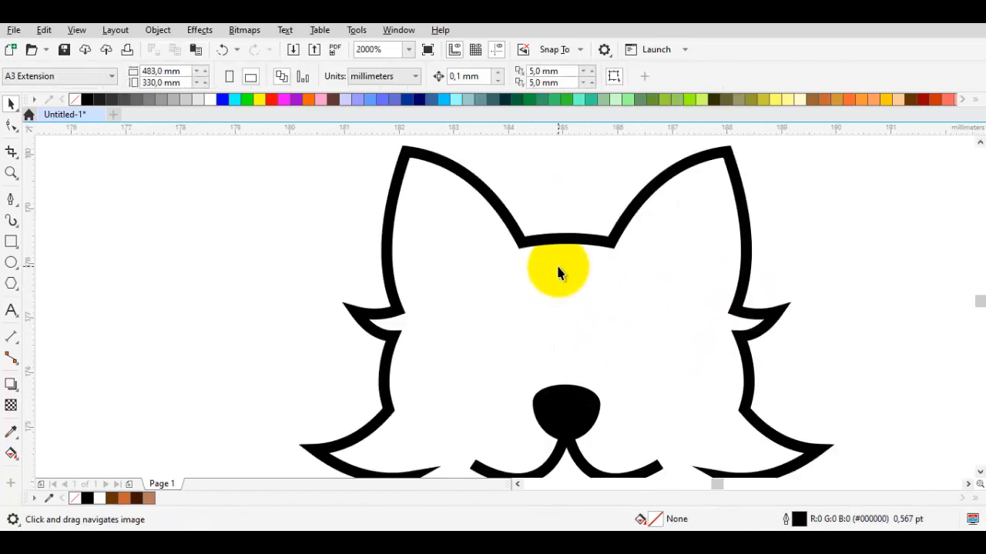
drag(484, 318, 447, 295)
scroll(531, 382, up, 1)
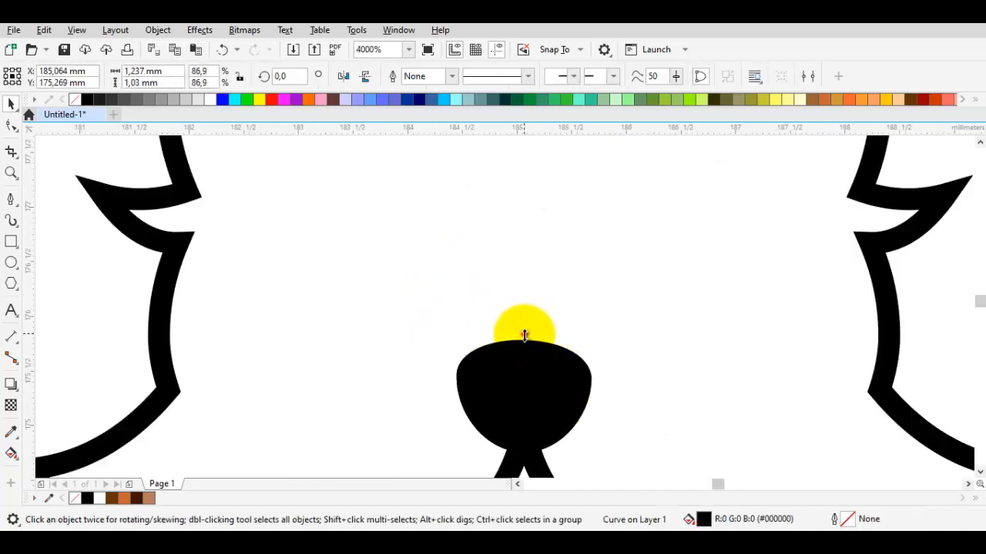
scroll(524, 335, down, 1)
click(241, 290)
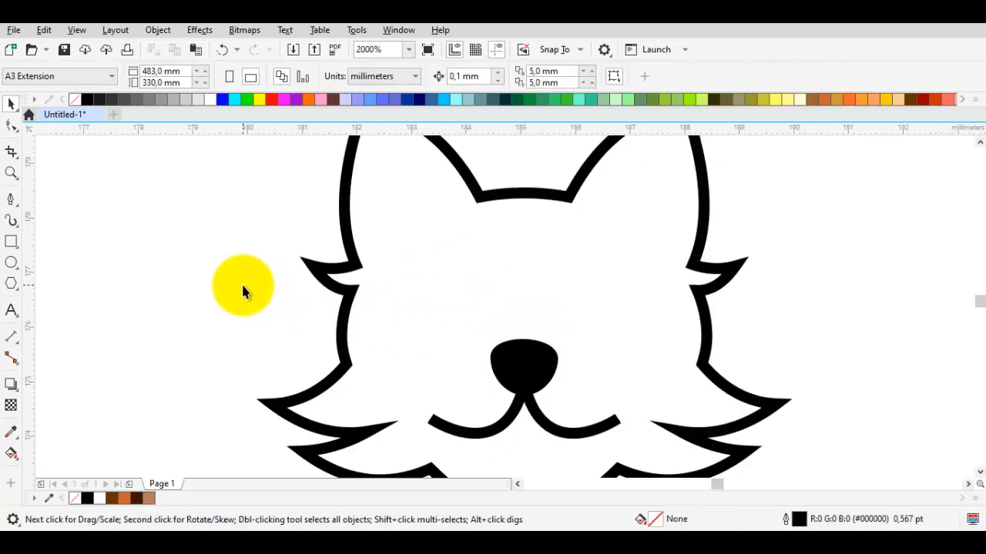
click(10, 262)
key(space)
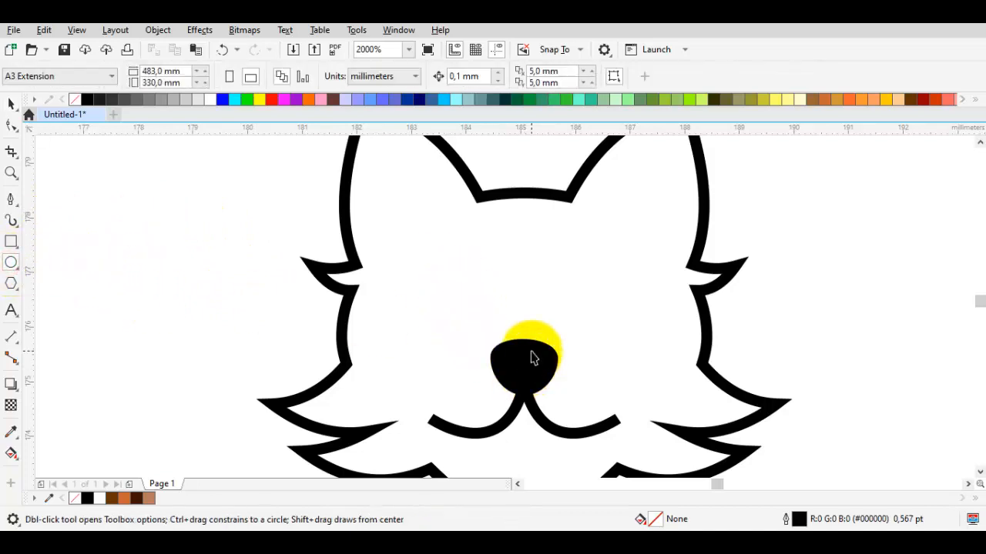
key(space)
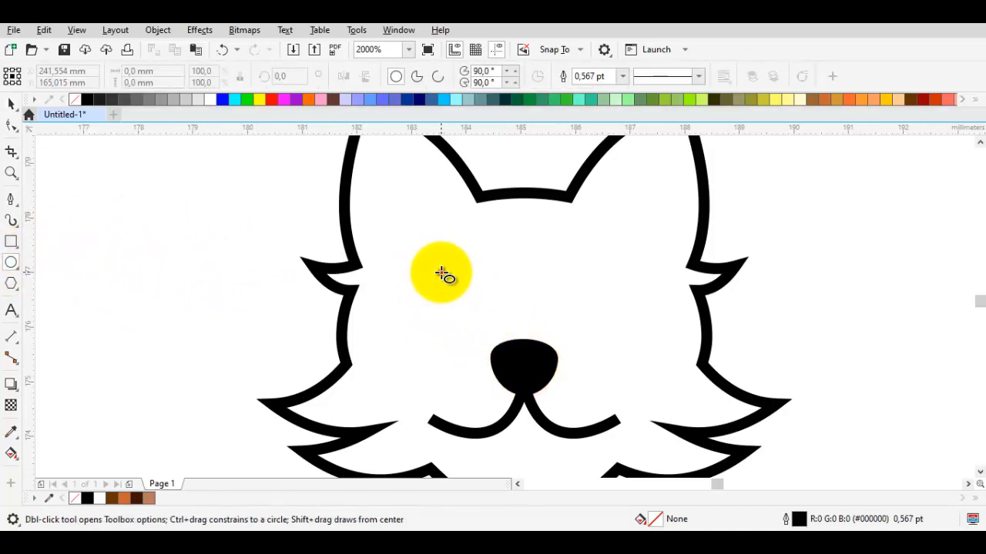
drag(441, 273, 484, 321)
key(space)
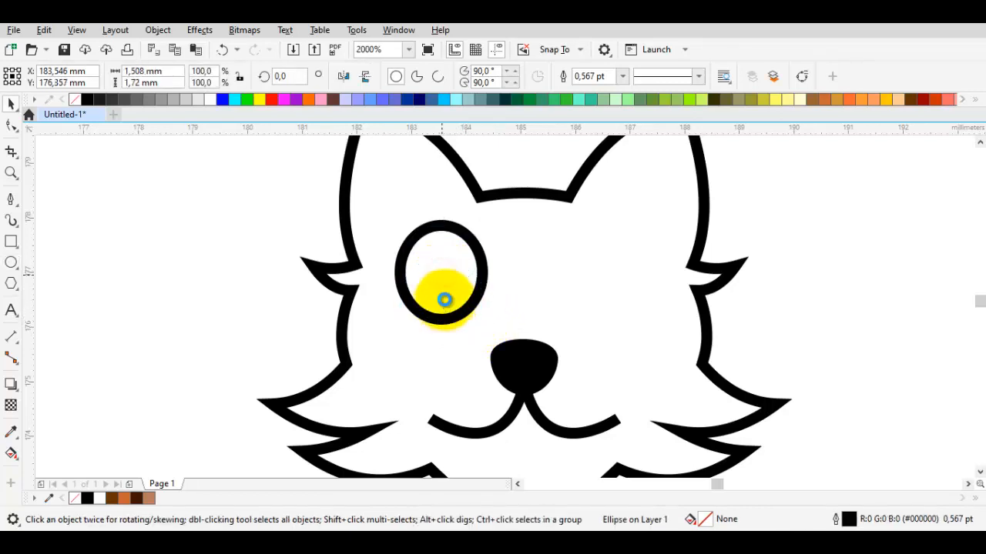
Duplicate the eye ellipse above the original and add a copy widened to about 2.42 mm across the eye.
scroll(443, 293, up, 1)
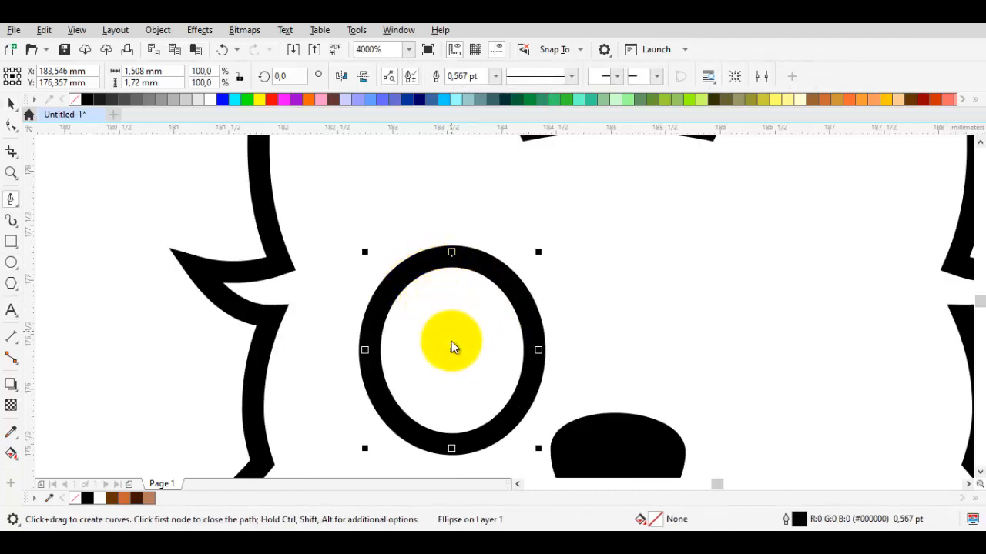
key(space)
drag(455, 347, 460, 321)
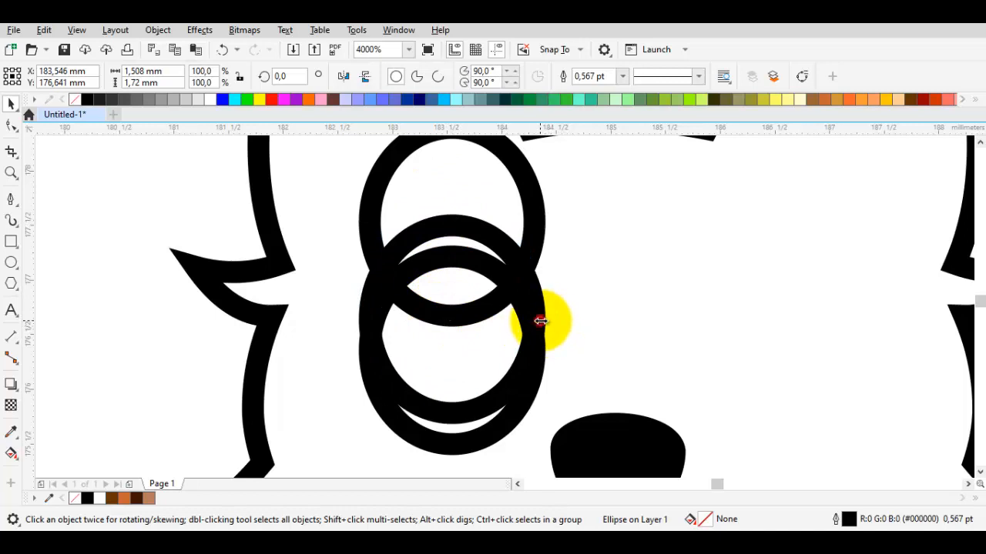
drag(540, 321, 590, 319)
drag(535, 255, 535, 270)
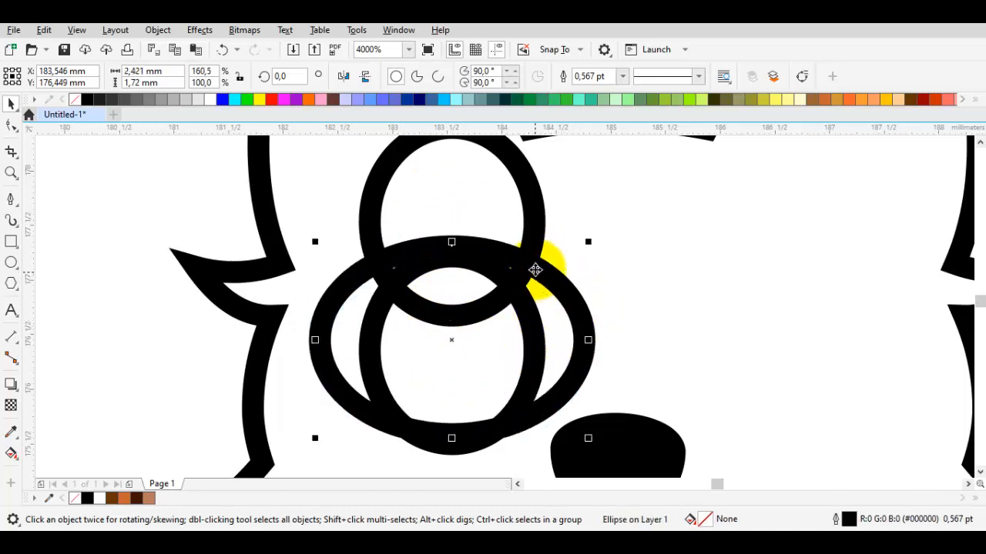
key(Escape)
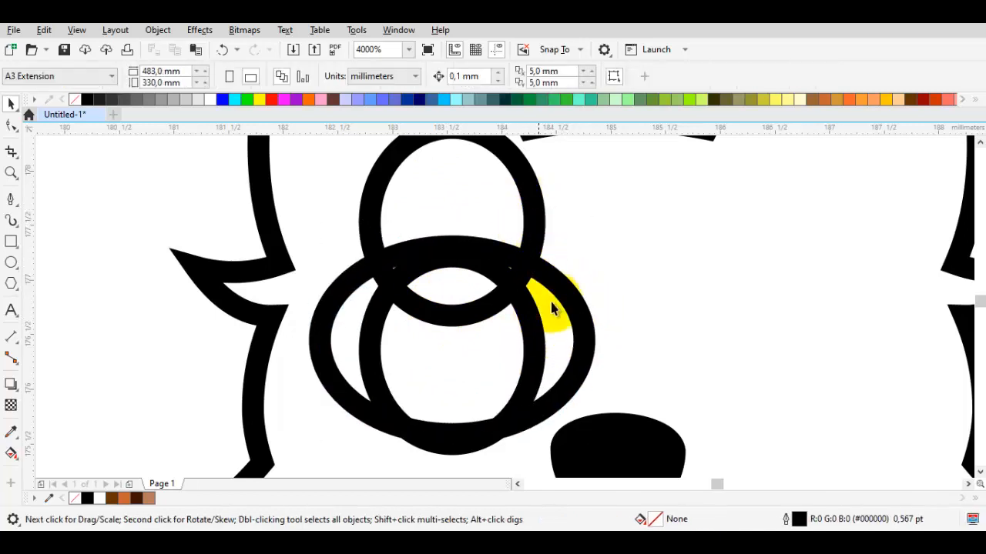
Trim the upper ellipse with the wide ellipse and delete the wide ellipse.
shift+click(516, 209)
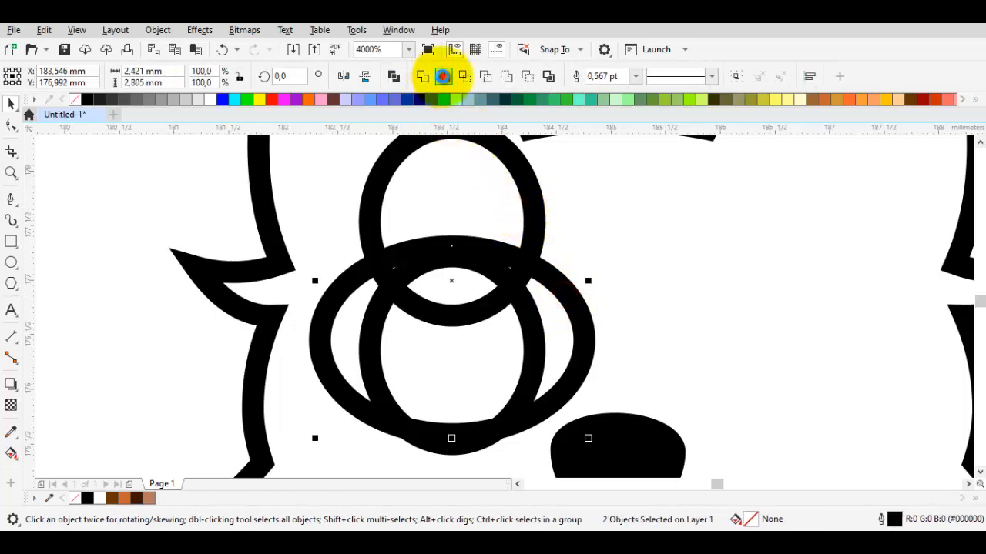
click(443, 76)
click(576, 297)
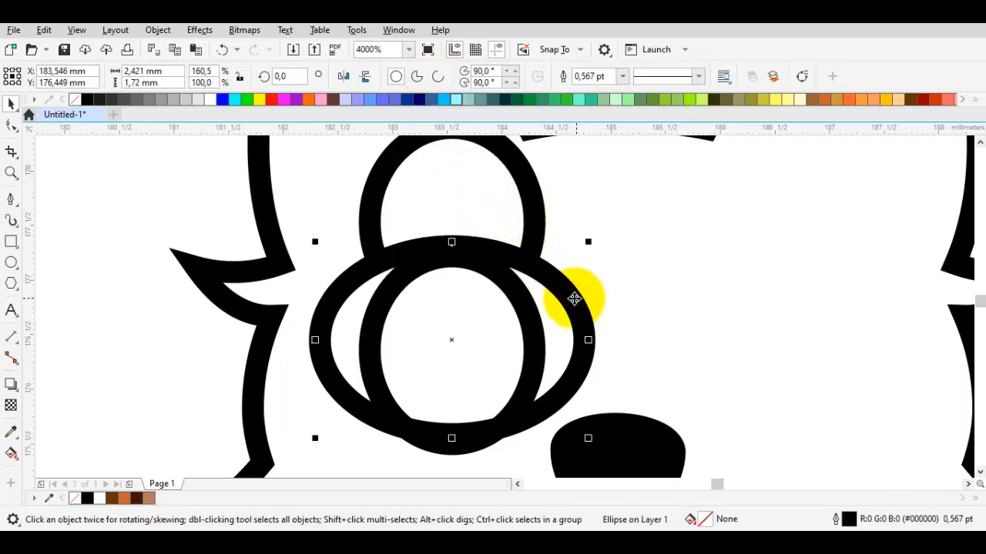
key(Delete)
Enlarge the trimmed upper shape to about 2.36 by 1.93 mm and position its curved lower edge over the eye's top.
click(535, 222)
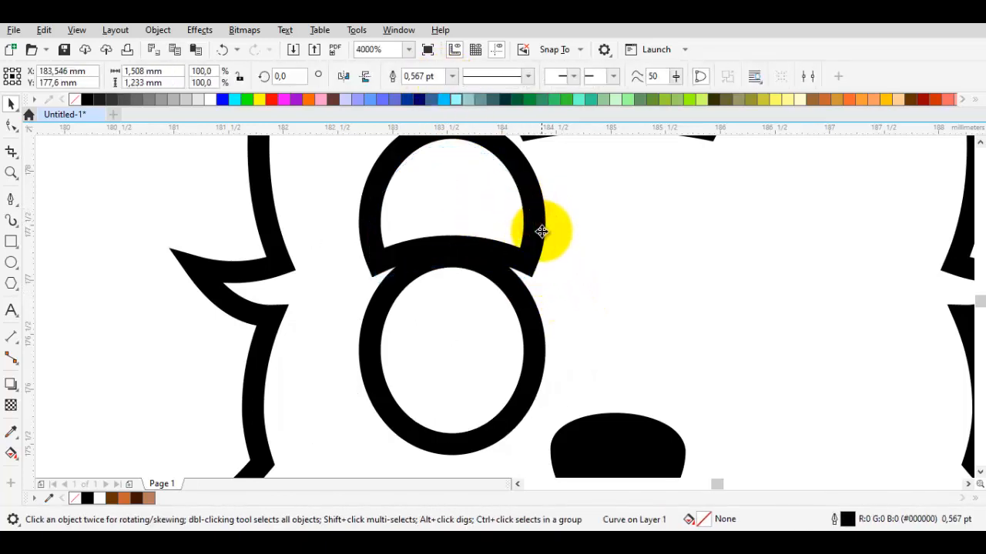
key(Down)
scroll(530, 216, up, 1)
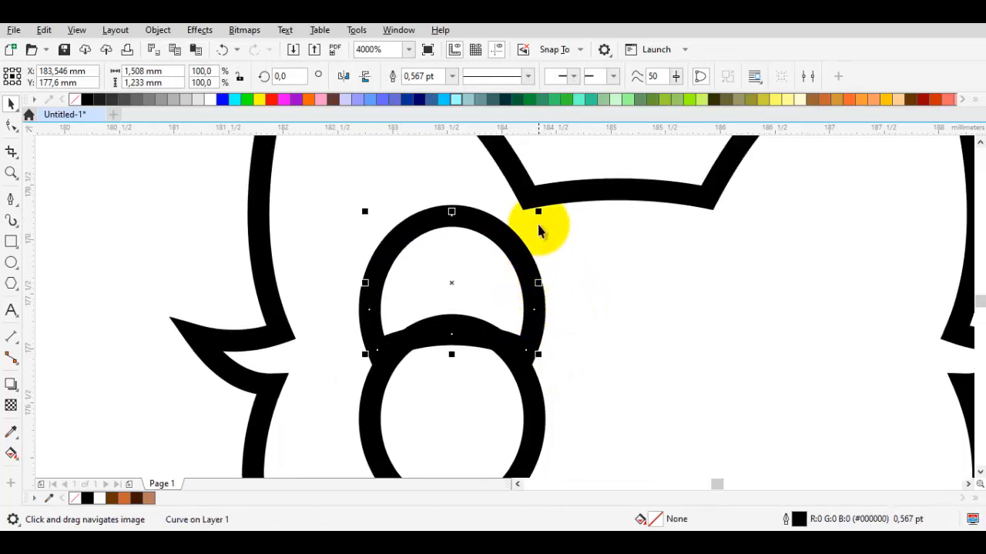
drag(537, 216, 585, 171)
drag(528, 318, 530, 303)
Subtract the enlarged shape from the eye ellipse with Back Minus Front, leaving a gently curved, cut-off top.
scroll(530, 285, down, 1)
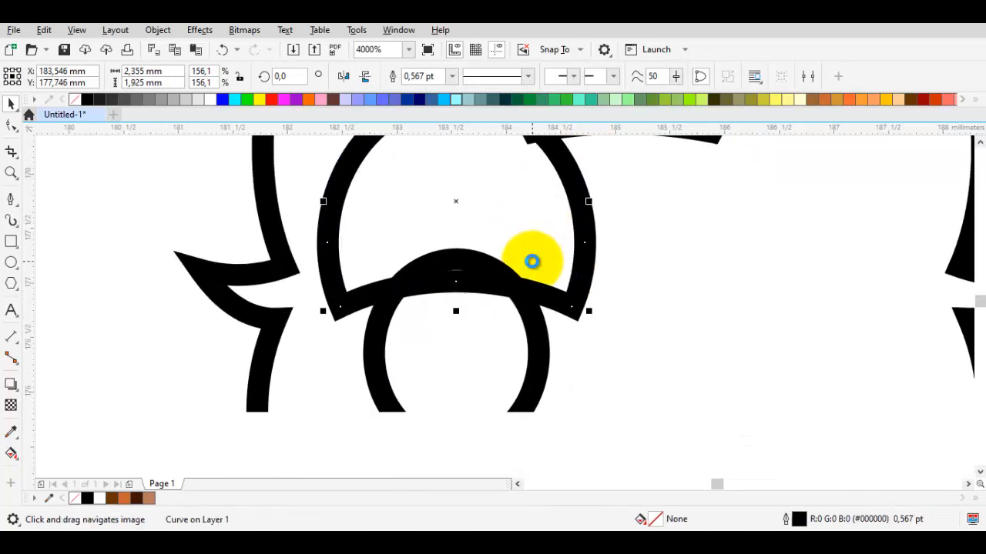
shift+click(510, 345)
click(527, 77)
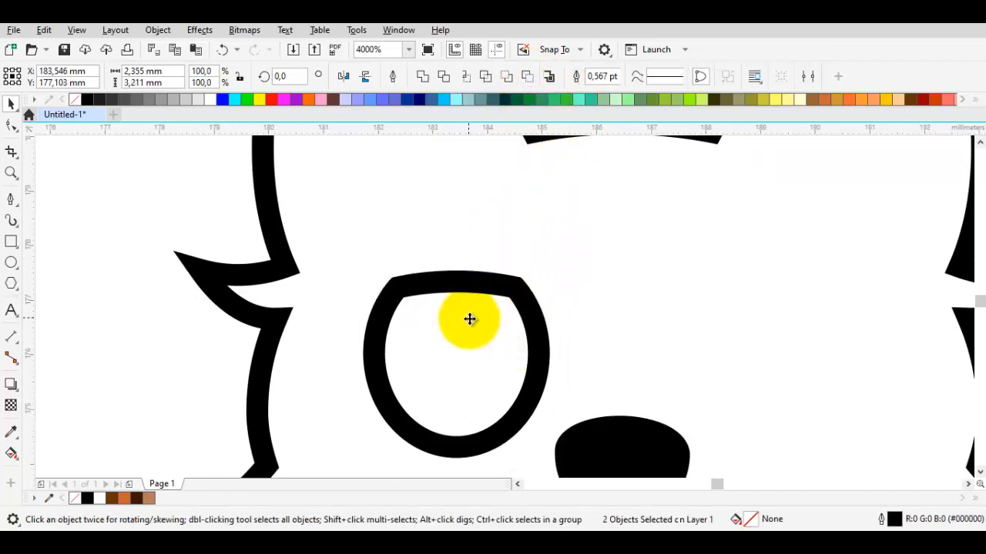
scroll(474, 321, down, 2)
scroll(473, 325, up, 2)
Move the left eye up slightly and narrow it about its center to roughly 1.34 mm wide.
click(477, 328)
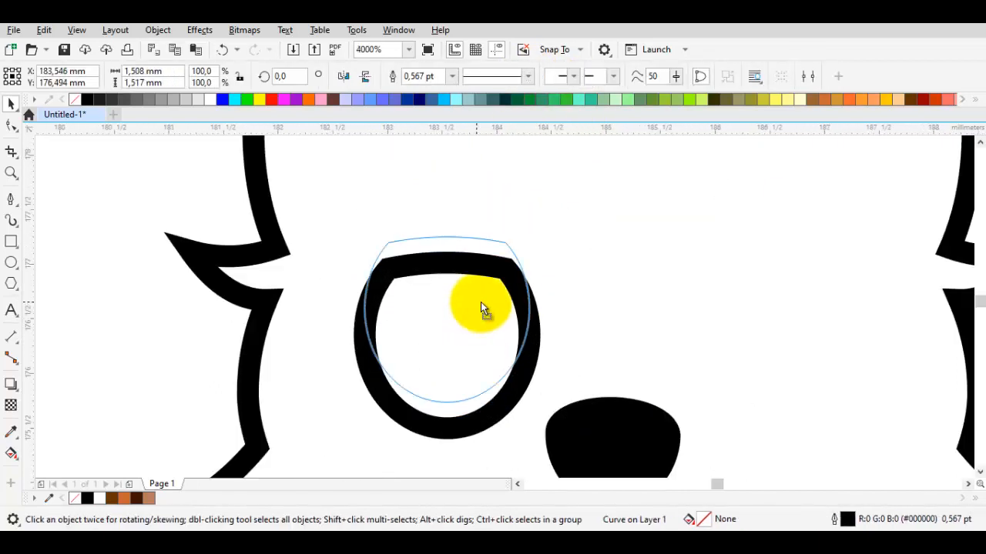
drag(482, 307, 482, 299)
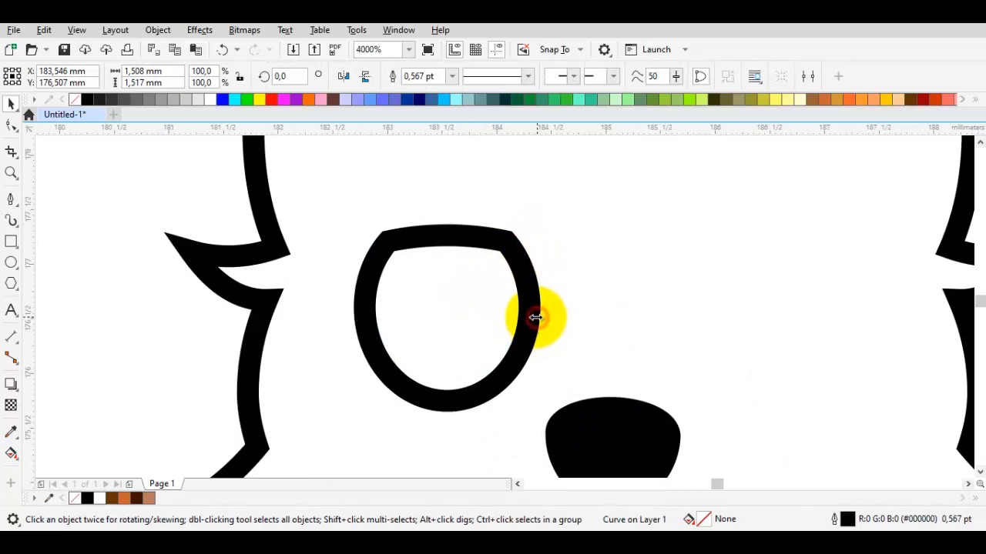
drag(535, 317, 523, 317)
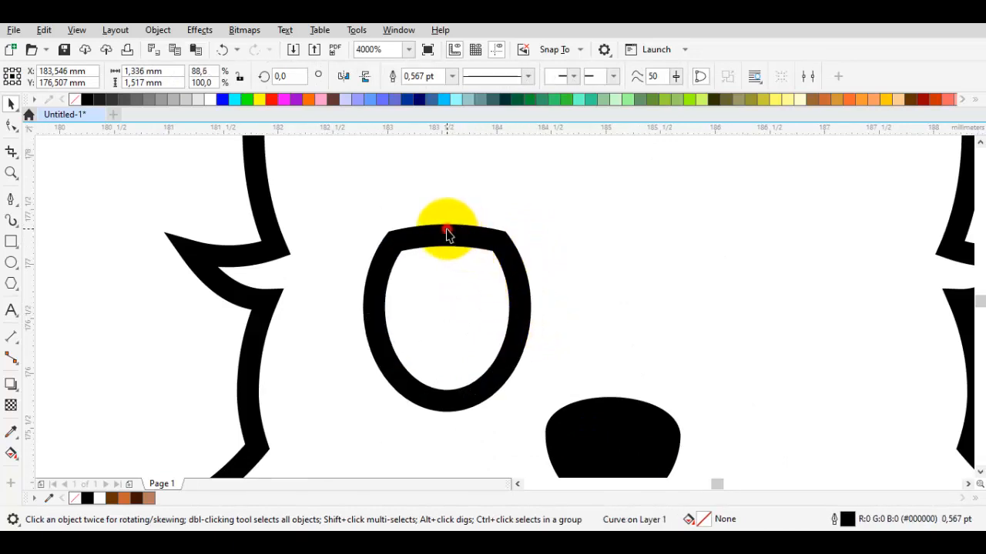
double_click(447, 233)
drag(439, 224, 467, 430)
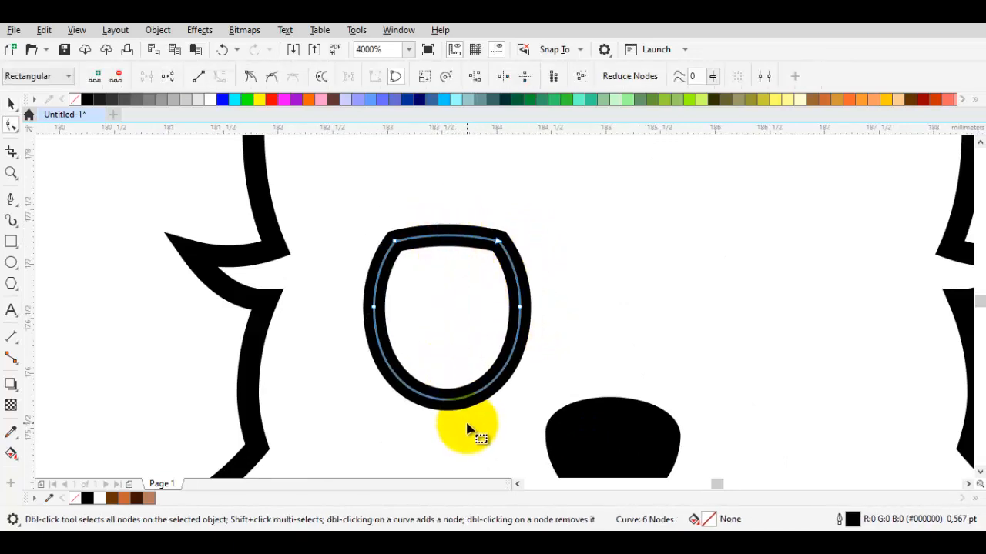
scroll(468, 430, down, 2)
key(space)
click(472, 378)
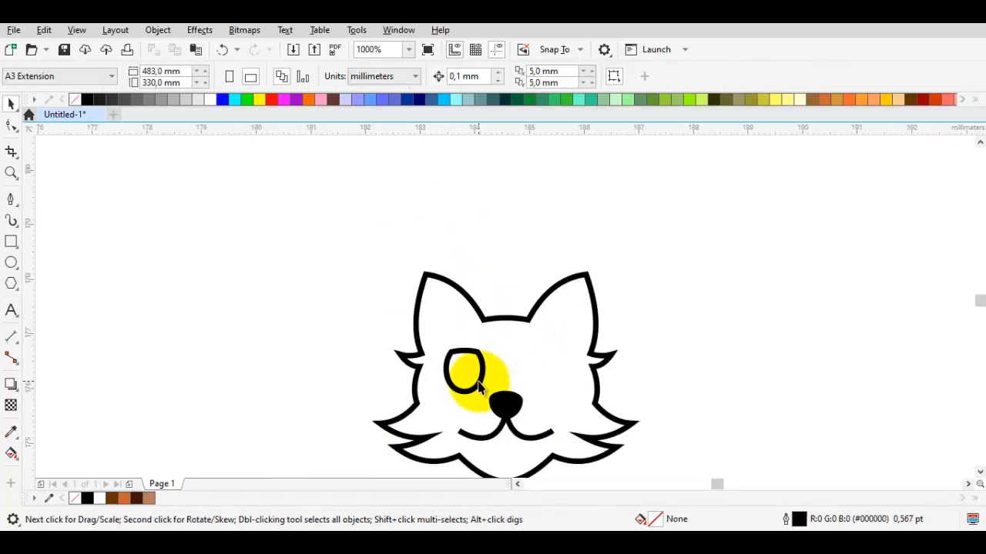
Draw an upright ellipse about 1.10 by 1.89 mm for the pupil, centered horizontally on the left eye.
scroll(473, 378, up, 1)
click(445, 344)
scroll(446, 344, up, 2)
drag(446, 347, 442, 277)
scroll(442, 278, down, 1)
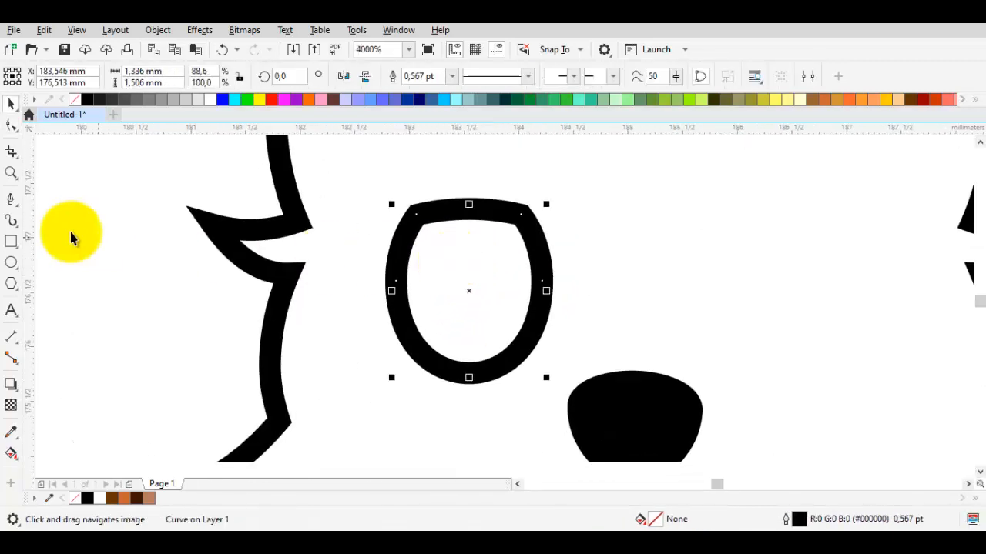
click(11, 262)
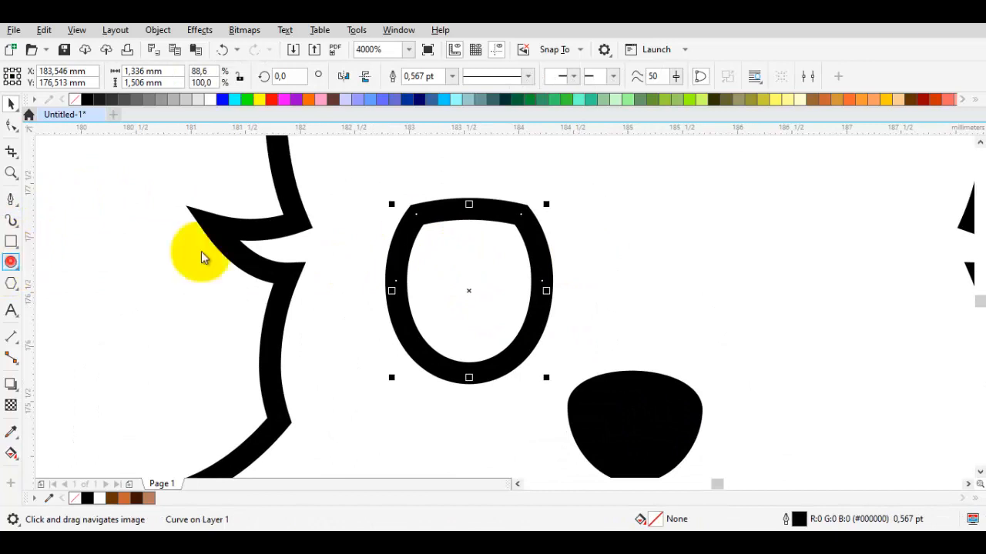
mouse_move(469, 209)
mouse_down()
mouse_move(501, 320)
mouse_move(524, 324)
mouse_move(530, 313)
mouse_move(485, 335)
mouse_move(516, 295)
mouse_move(516, 259)
mouse_up()
key(space)
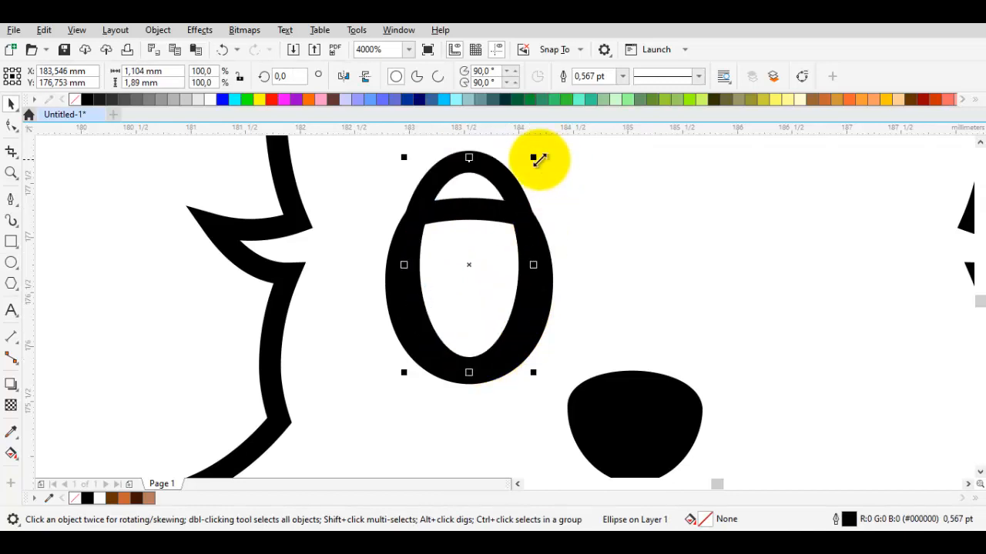
Shrink the pupil ellipse within the eye and narrow it about its center to roughly 0.55 by 1.27 mm.
drag(536, 160, 537, 218)
scroll(487, 207, up, 2)
drag(523, 299, 543, 215)
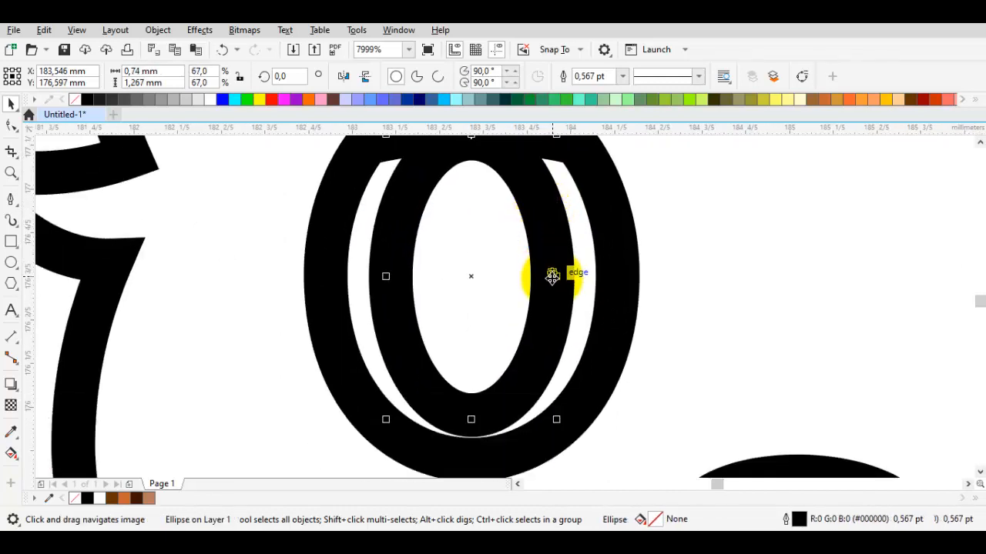
drag(556, 276, 532, 280)
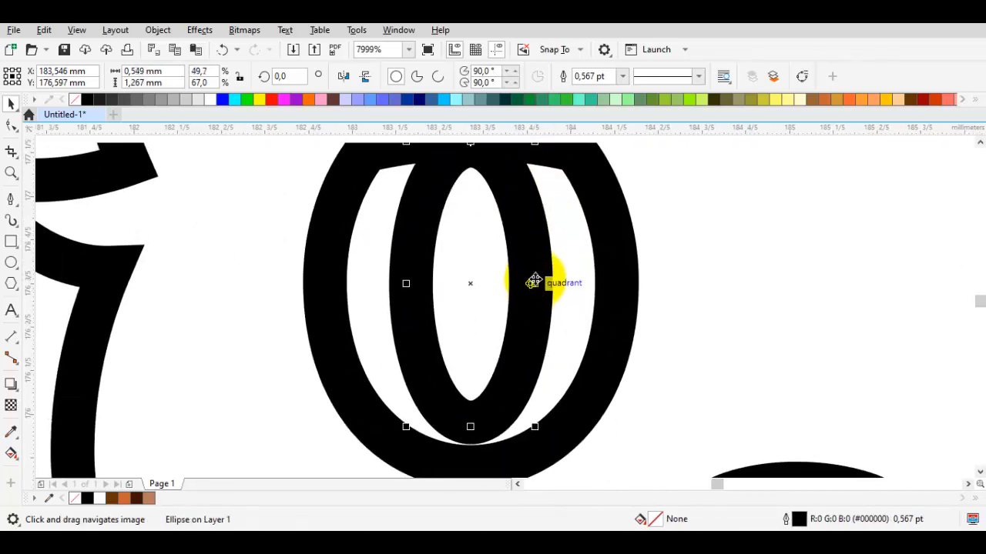
Fill the pupil black without an outline and enlarge it to about 0.77 by 1.46 mm, reaching the eye's upper and lower edges.
click(86, 98)
right_click(74, 99)
drag(532, 169, 502, 208)
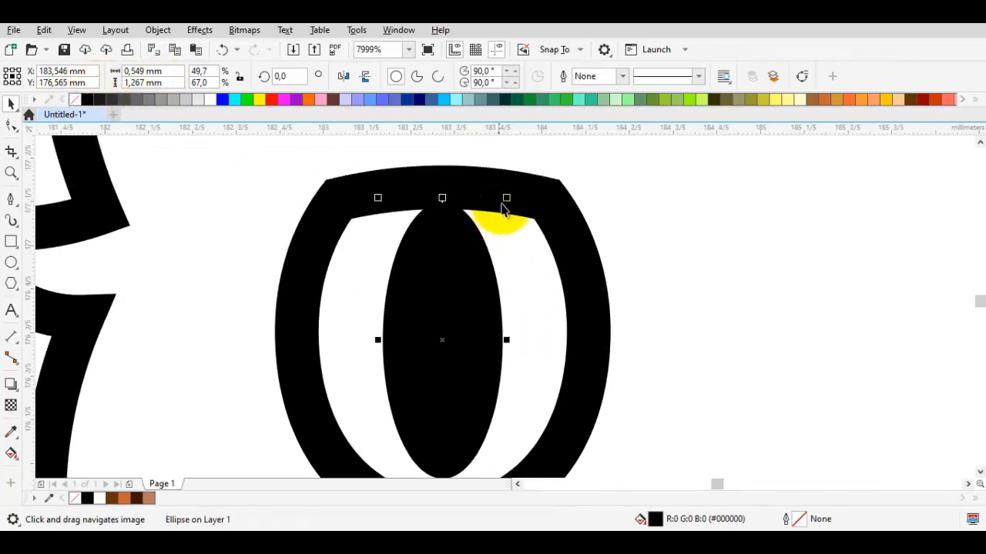
drag(505, 339, 528, 339)
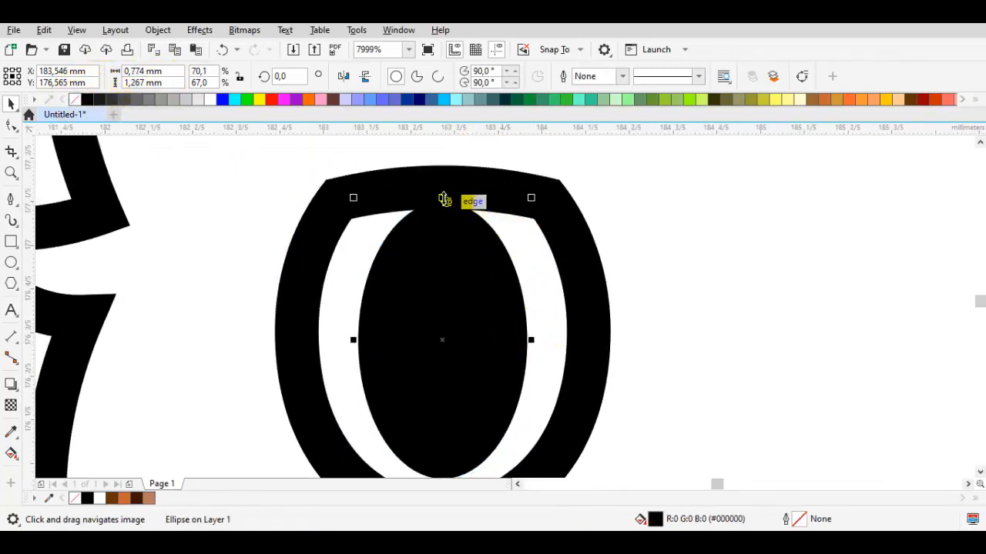
drag(443, 199, 443, 180)
drag(484, 359, 505, 241)
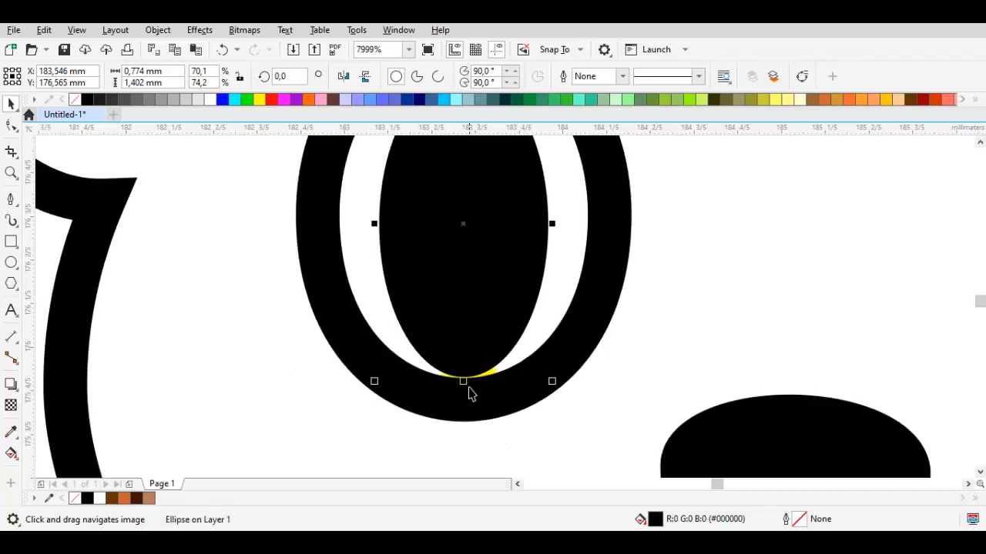
drag(460, 387, 460, 388)
scroll(534, 308, down, 2)
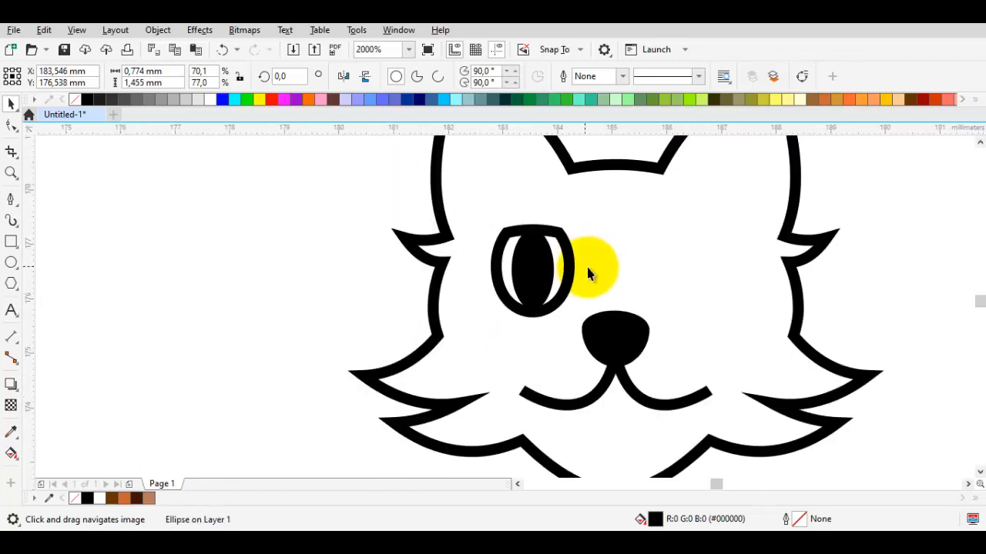
click(587, 264)
Add a white highlight ellipse about 0.31 by 0.28 mm, without an outline, at the center of the pupil.
scroll(570, 260, up, 1)
drag(565, 243, 562, 263)
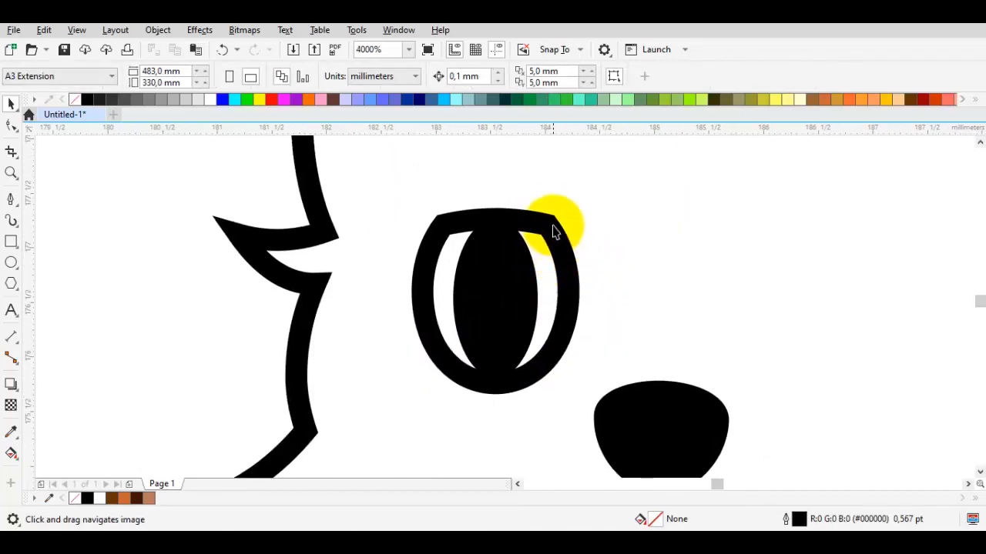
drag(532, 191, 497, 225)
key(space)
click(497, 289)
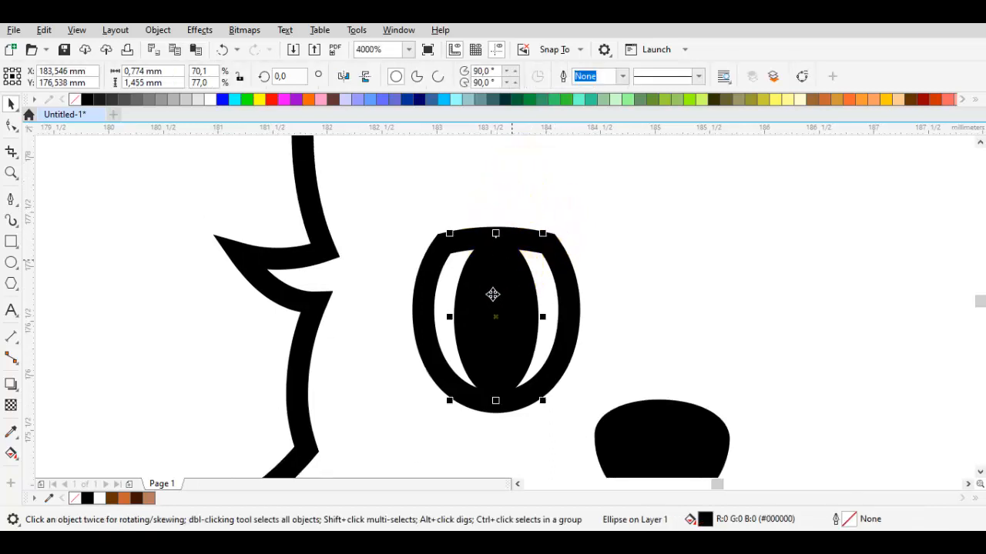
drag(498, 406, 493, 306)
scroll(535, 331, up, 2)
click(211, 98)
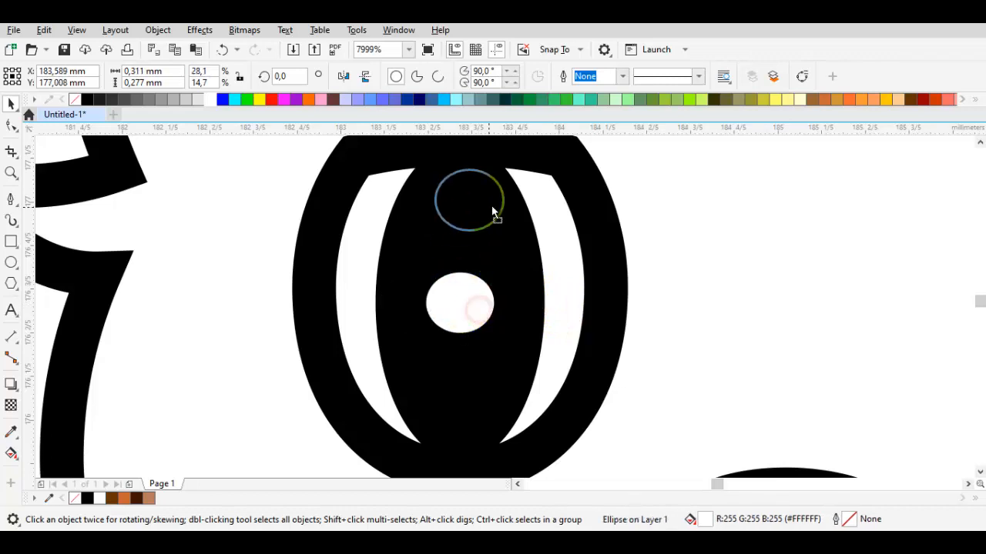
Try placing the white highlight in the pupil's upper right area, and undo the move.
drag(506, 228, 506, 224)
scroll(506, 224, down, 2)
scroll(501, 227, up, 1)
key(Escape)
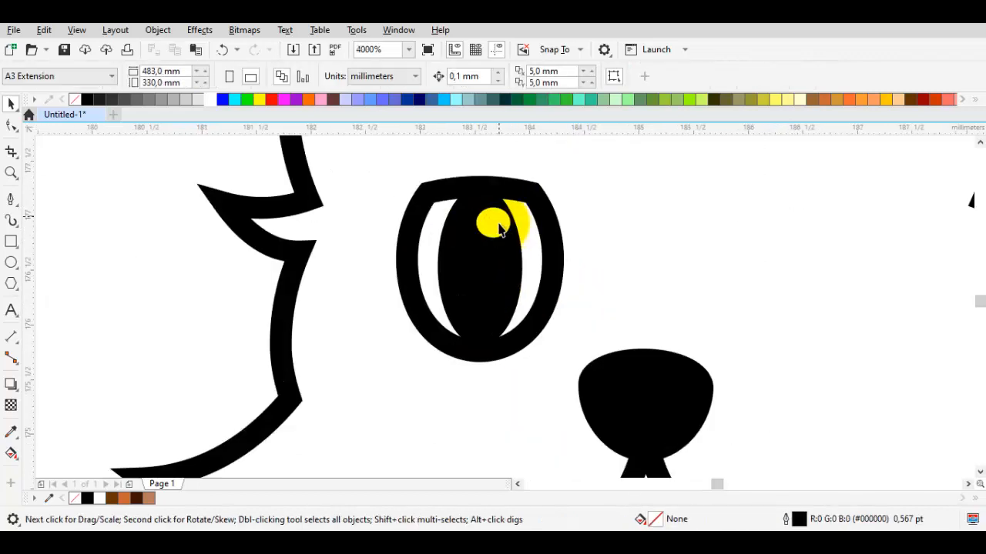
click(502, 235)
scroll(502, 235, down, 4)
key(Escape)
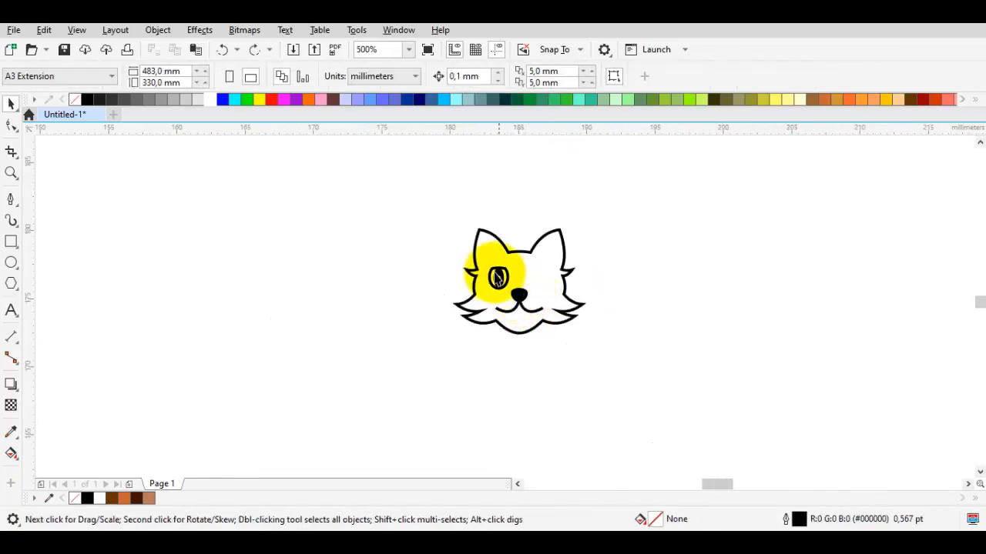
Draw an arched eyelid line about 1.97 mm wide across the eye's top, extending past both sides.
scroll(505, 259, up, 3)
scroll(502, 253, up, 1)
drag(502, 257, 492, 278)
key(p)
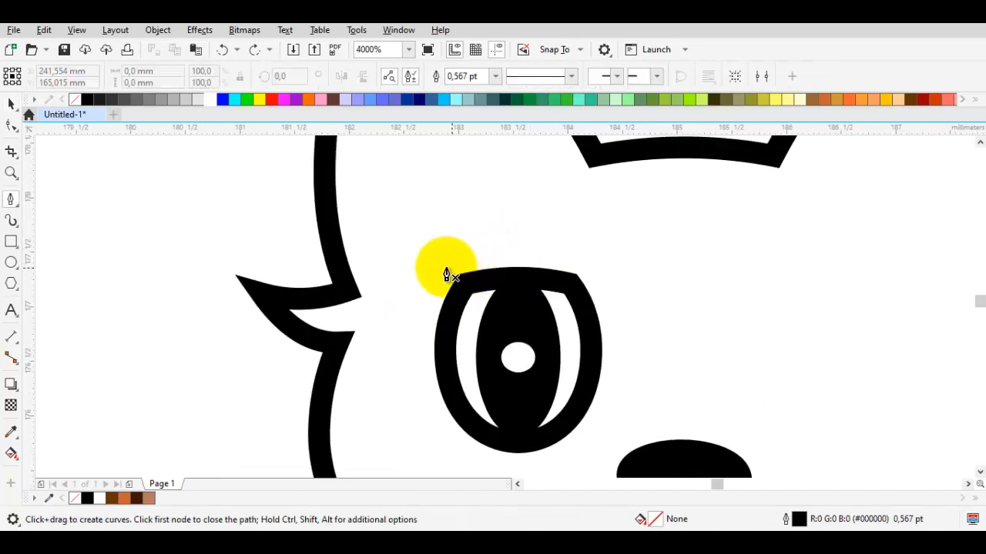
drag(406, 287, 530, 242)
click(624, 302)
key(space)
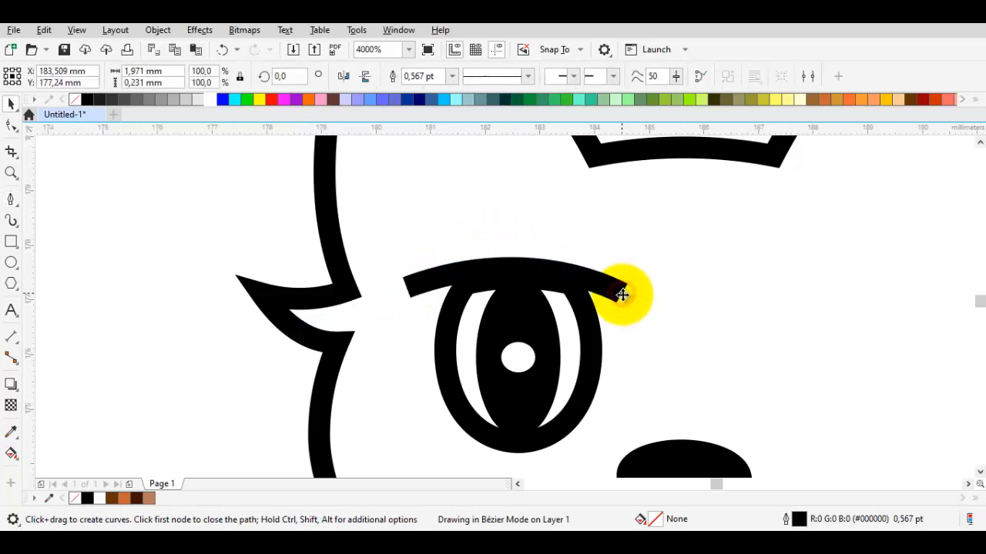
Narrow the eyelid line to about 1.83 mm and shift it down slightly onto the eye's upper edge.
scroll(603, 286, down, 2)
click(639, 307)
scroll(600, 293, up, 3)
click(639, 223)
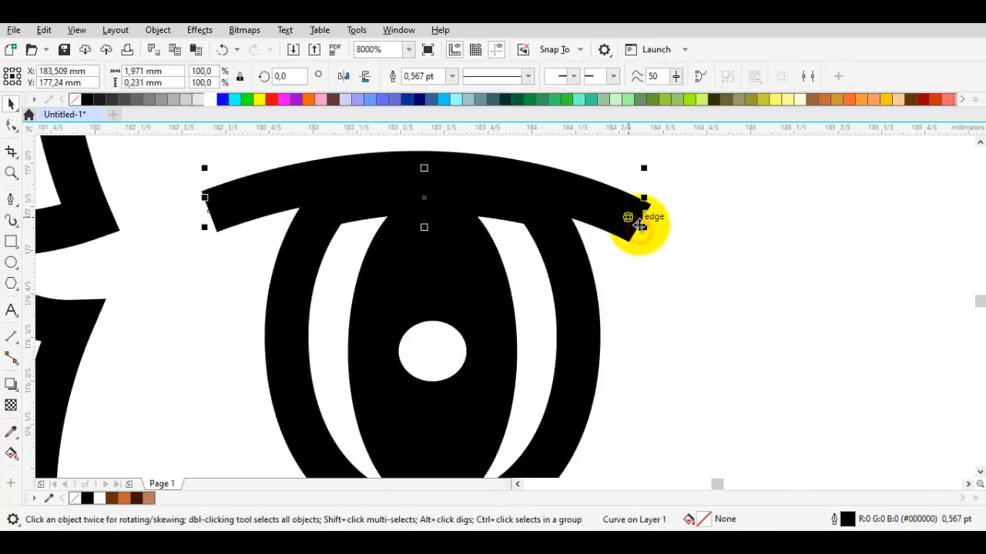
drag(647, 202, 632, 202)
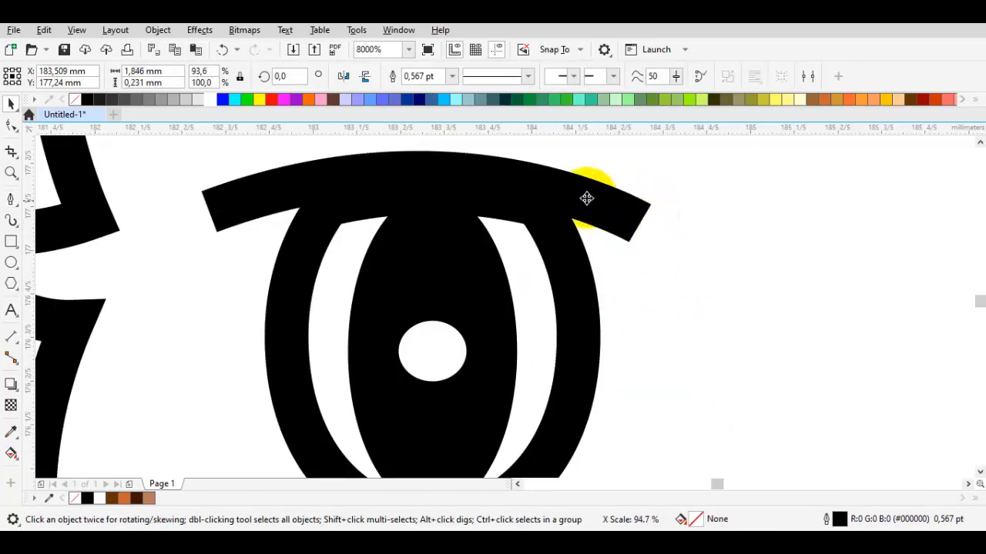
drag(556, 207, 556, 201)
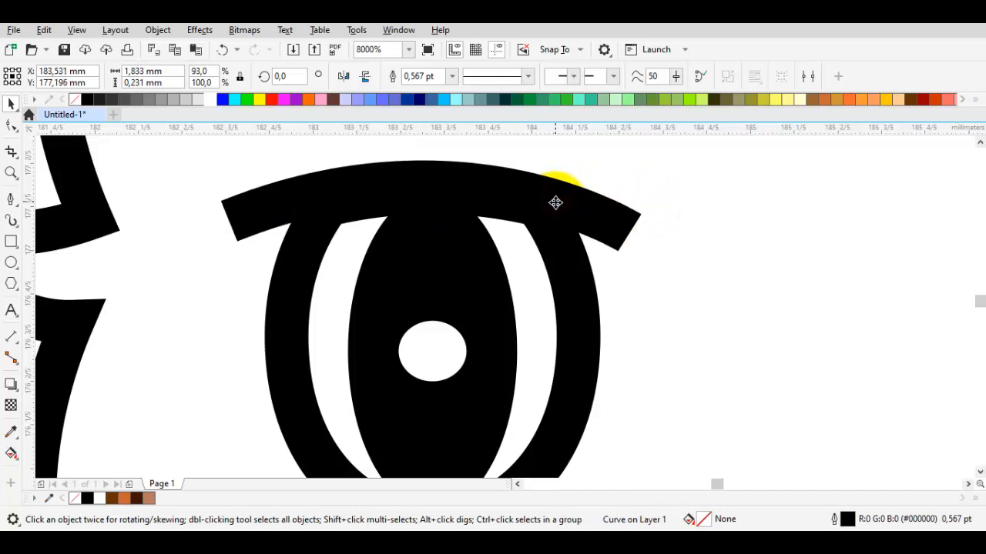
Move the end node of the eyelid line nearest the nose slightly upward and outward.
key(F10)
click(620, 225)
drag(628, 233, 634, 223)
key(Escape)
key(space)
scroll(624, 226, down, 3)
scroll(633, 262, up, 2)
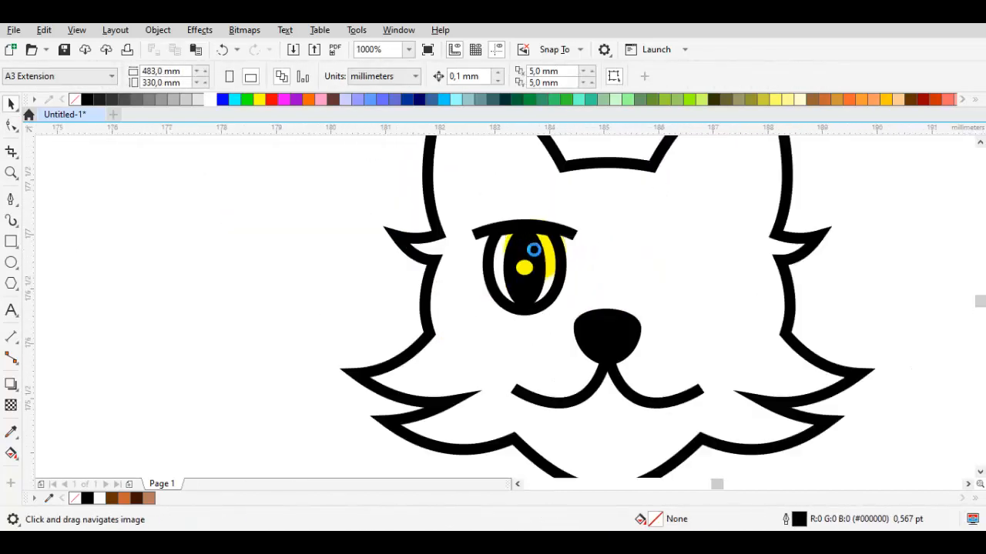
Fill the left eye shape with white and the whole head outline with orange.
click(572, 238)
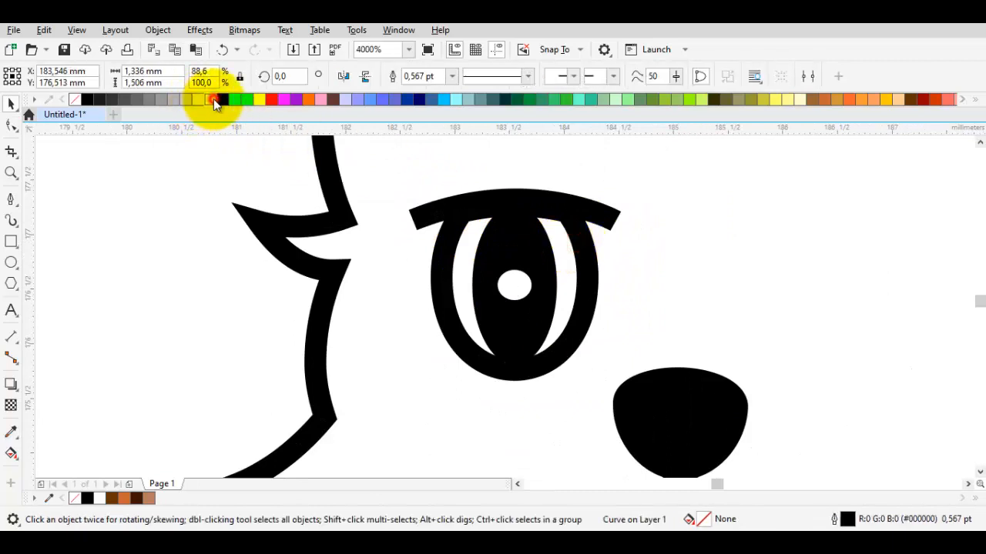
click(236, 284)
scroll(236, 284, down, 1)
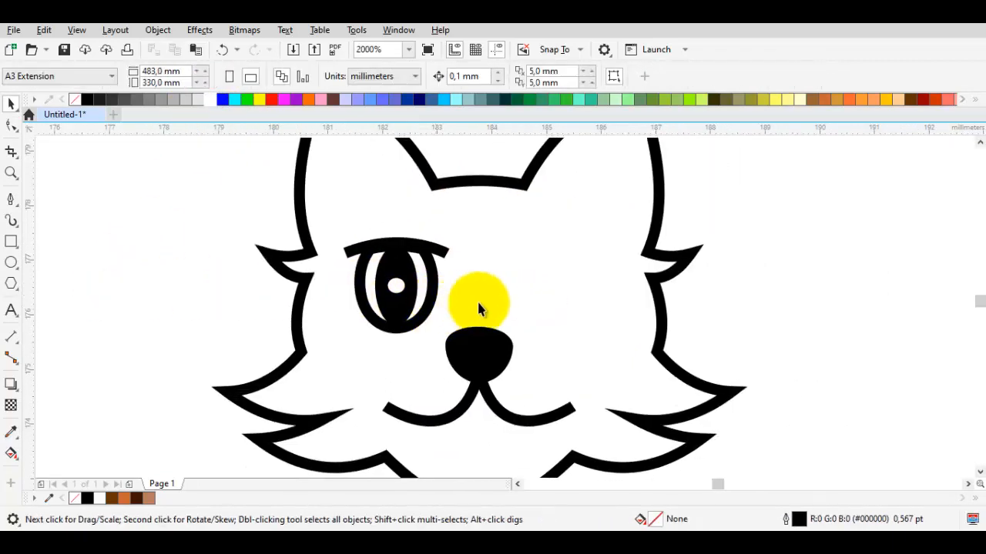
click(521, 268)
click(847, 99)
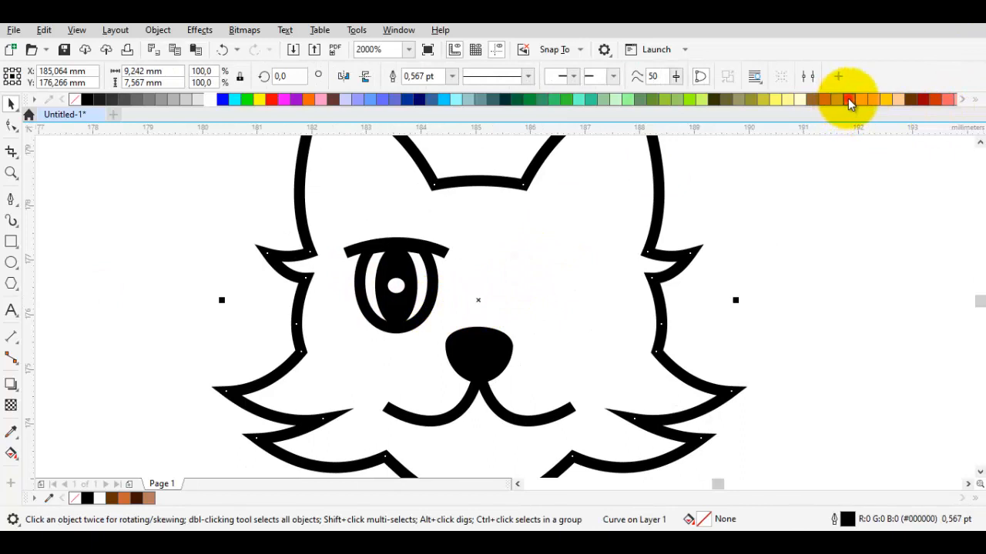
click(845, 172)
drag(470, 330, 538, 296)
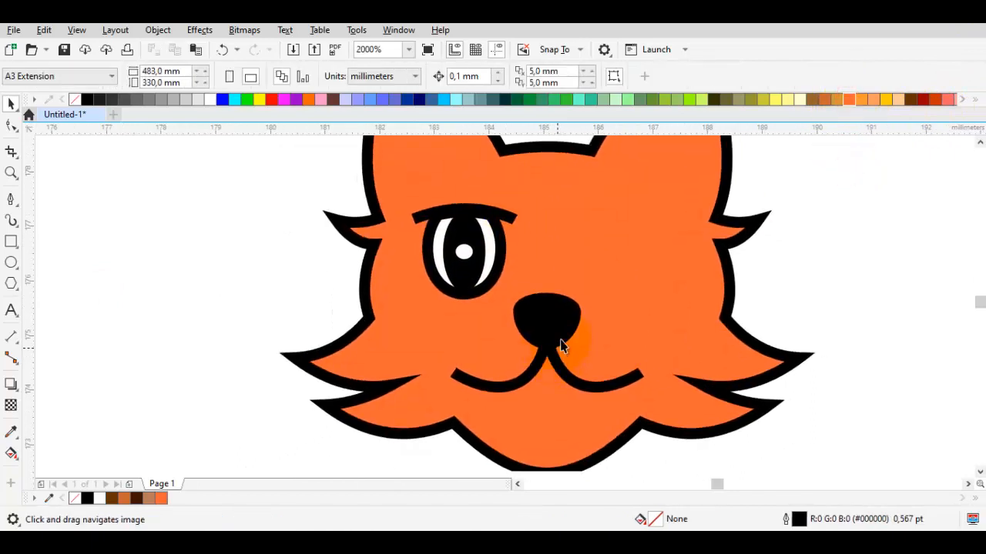
Shrink the white highlight slightly and narrow the black pupil about its center to roughly 0.64 mm wide.
scroll(466, 252, up, 1)
click(462, 251)
scroll(465, 251, up, 1)
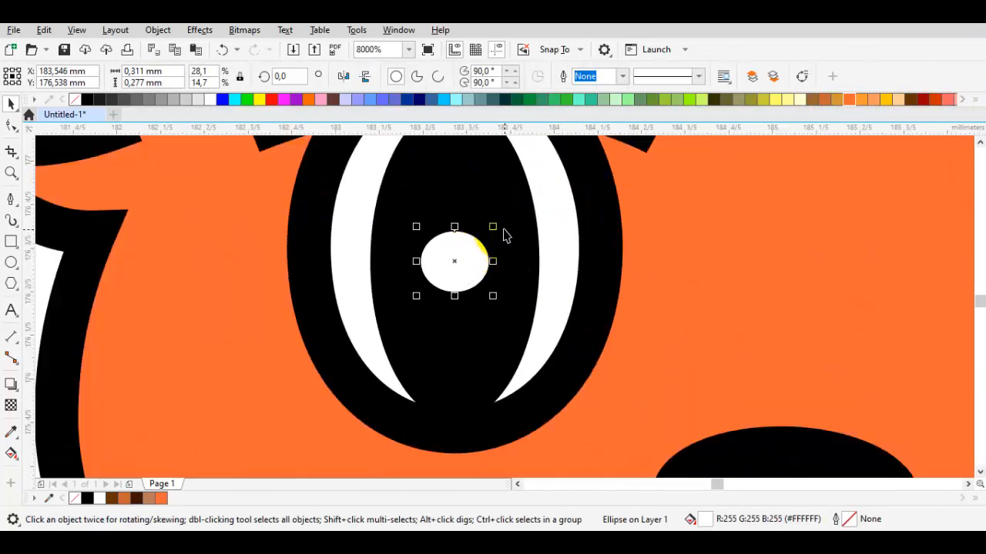
drag(495, 230, 529, 266)
scroll(543, 274, down, 2)
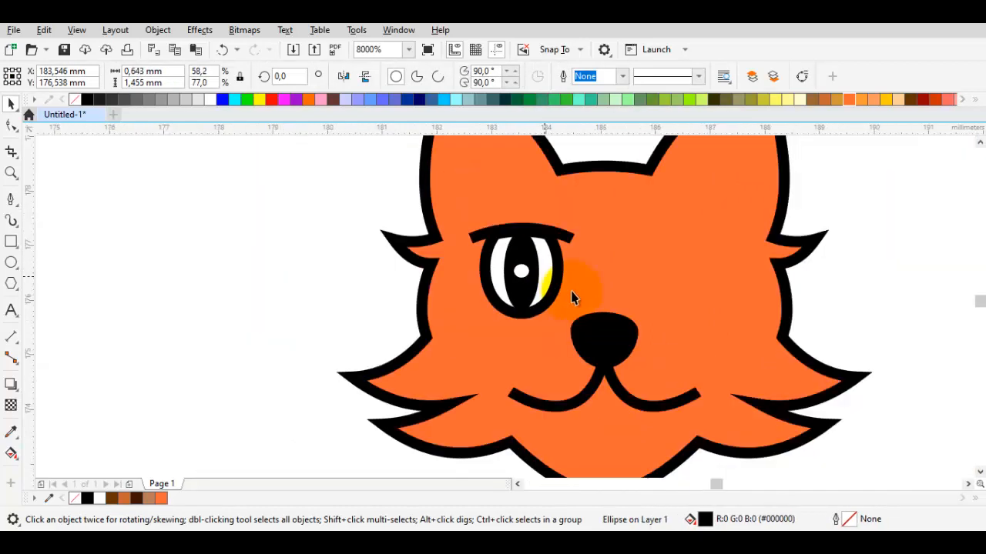
key(Escape)
scroll(581, 295, down, 1)
scroll(492, 231, up, 1)
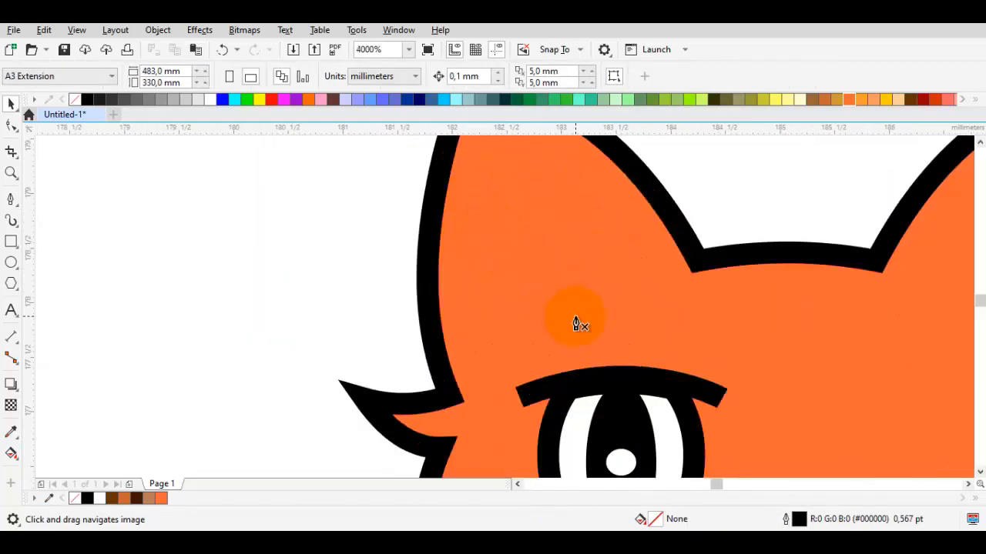
Draw a closed, curved three-node inner ear shape about 1.48 by 2.16 mm inside the left ear.
key(space)
key(Escape)
drag(630, 275, 616, 282)
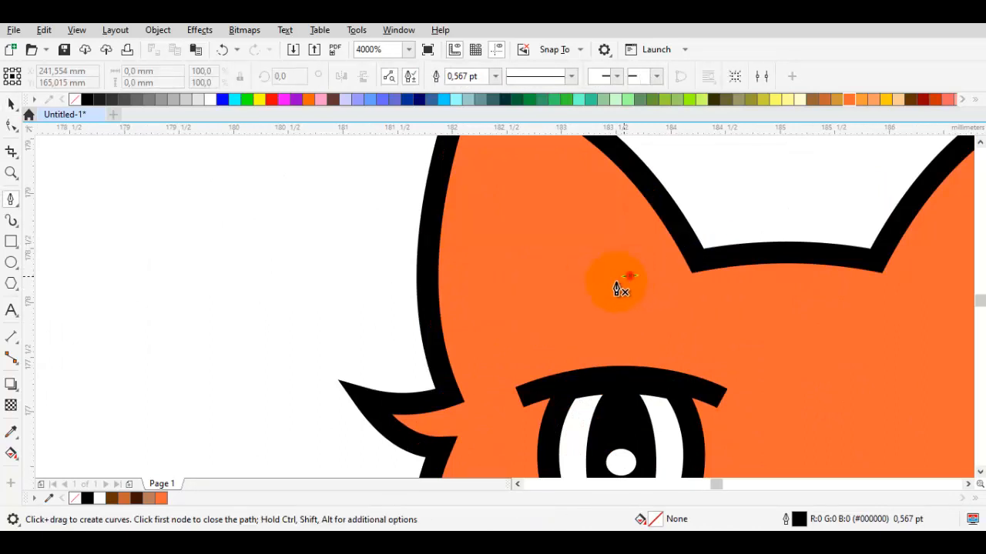
click(481, 379)
key(Escape)
click(478, 380)
drag(478, 174, 506, 192)
click(595, 391)
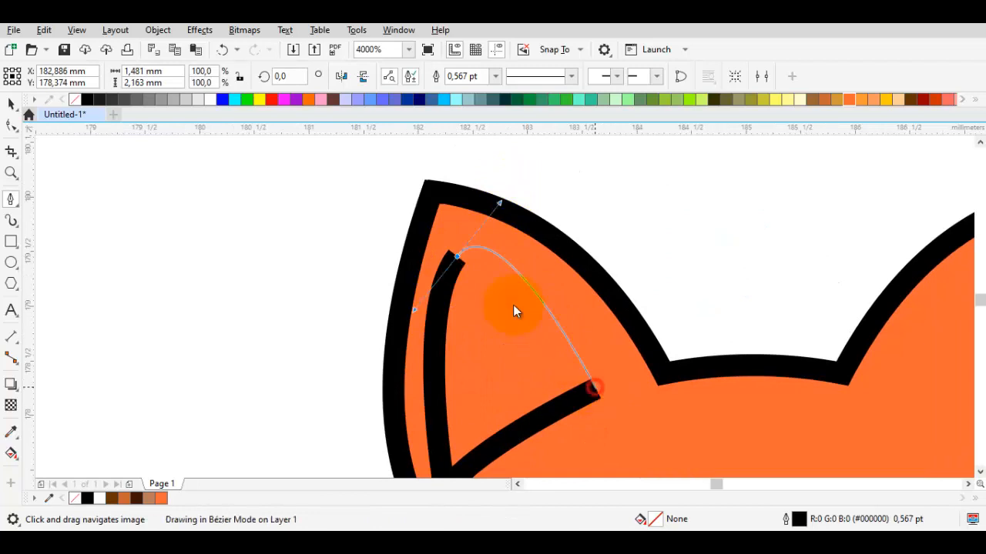
Lower the inner ear shape's top node and shorten its curve handle, bringing the shape to about 1.43 by 2.00 mm.
key(space)
key(F10)
drag(458, 257, 462, 276)
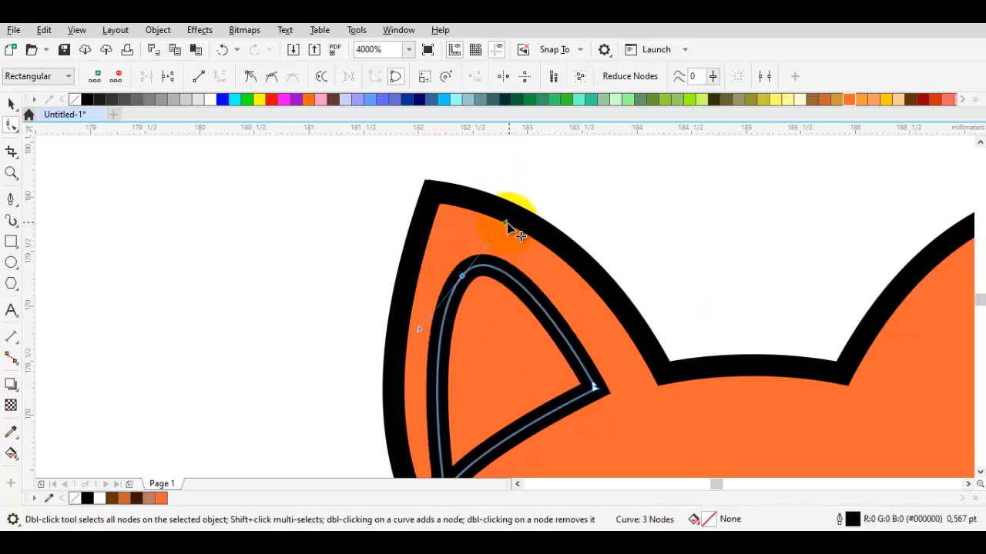
drag(505, 224, 493, 257)
scroll(509, 319, down, 3)
key(space)
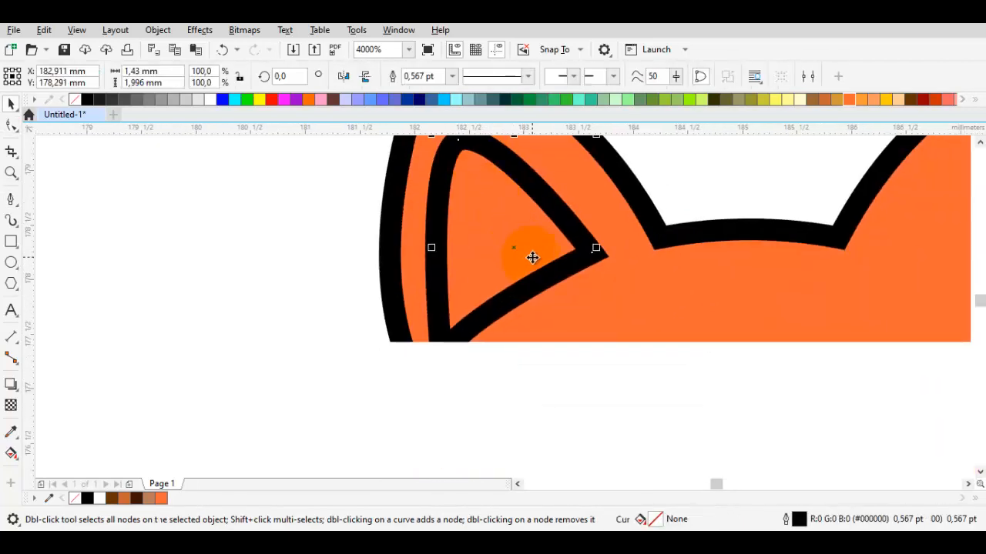
Move the inner ear's lower corner node up and inward and adjust the adjoining curves, ending at about 1.37 by 1.86 mm.
key(space)
drag(443, 358, 459, 341)
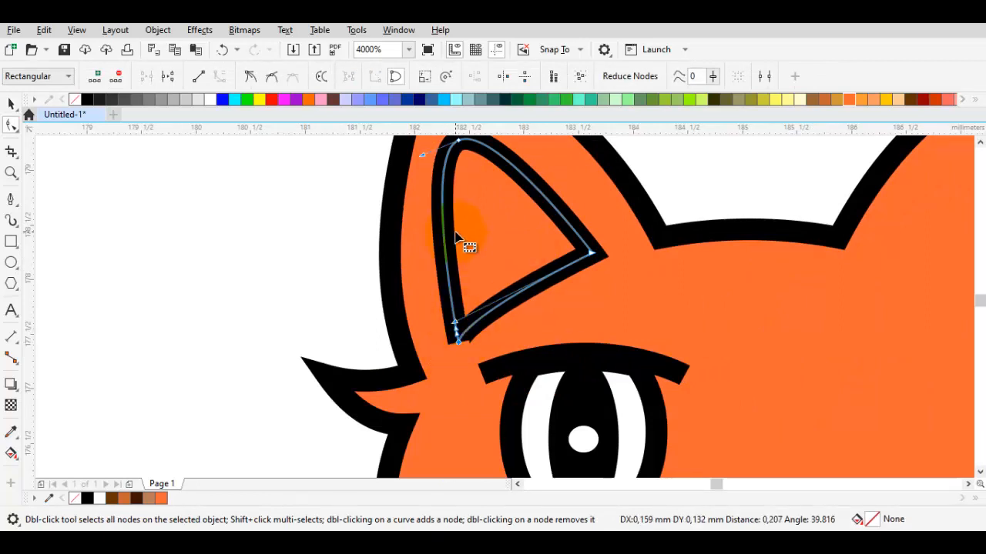
drag(455, 231, 452, 252)
mouse_move(494, 302)
mouse_down()
mouse_move(512, 295)
mouse_move(500, 305)
mouse_up()
key(space)
Fill the inner ear shape with dark red (#990000).
click(911, 98)
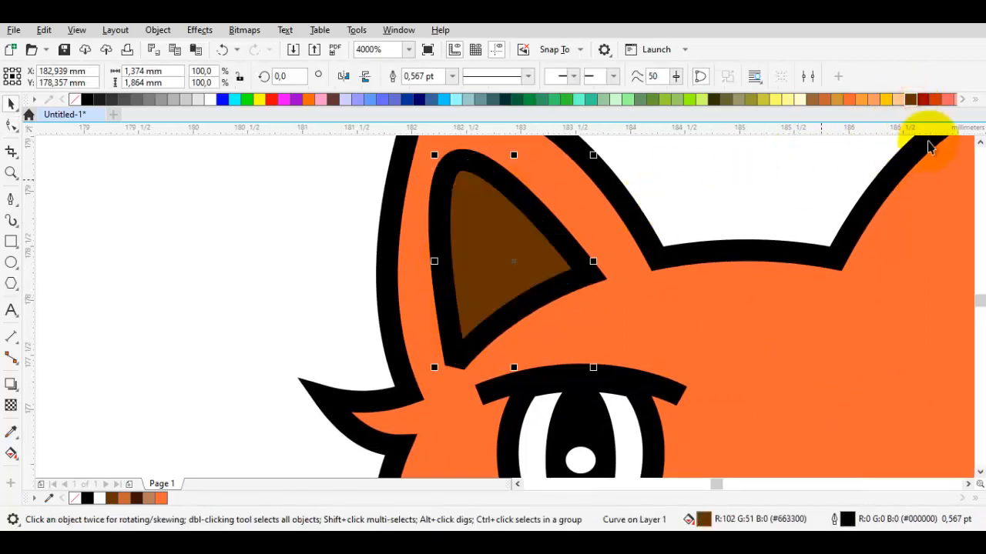
click(922, 98)
click(775, 178)
scroll(560, 220, down, 1)
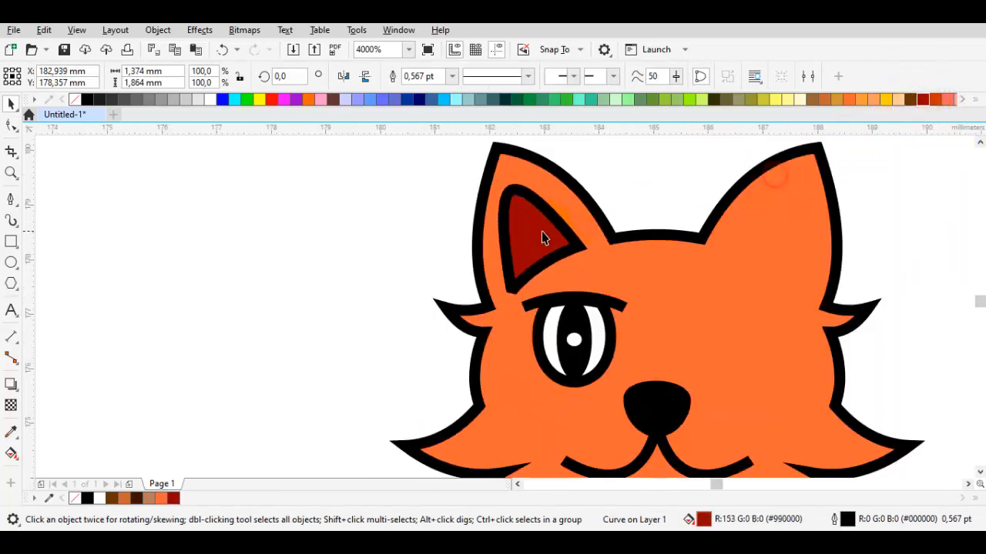
Make the left inner ear shape's upper node a cusp, shift it slightly up and right, and adjust both handles for a more pointed tip.
scroll(505, 183, up, 1)
key(space)
right_click(539, 170)
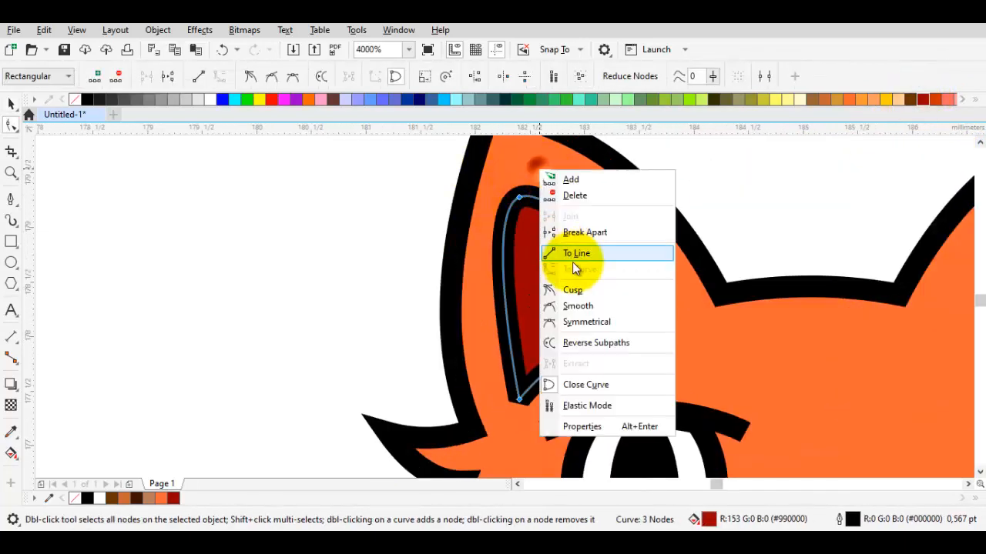
click(576, 289)
drag(519, 197, 525, 192)
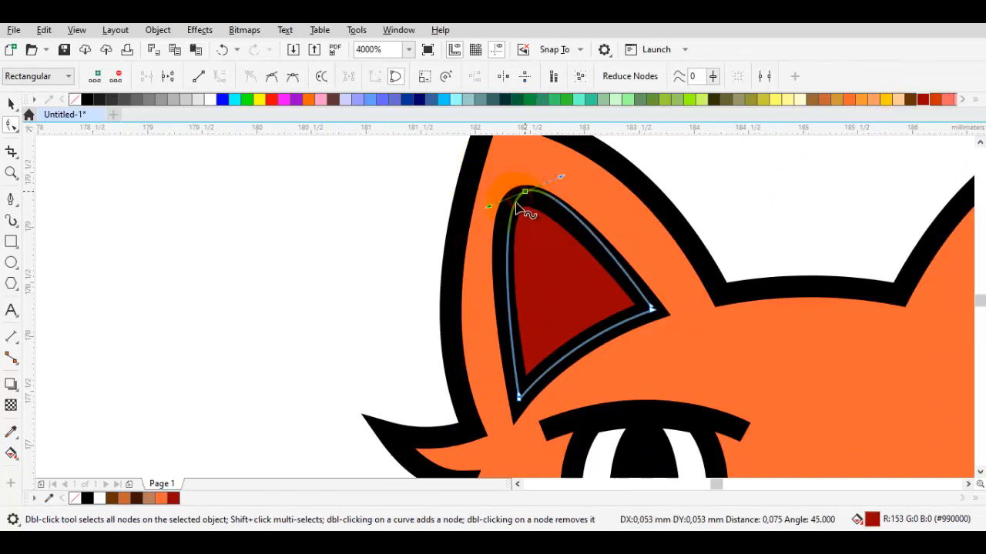
drag(490, 249, 486, 268)
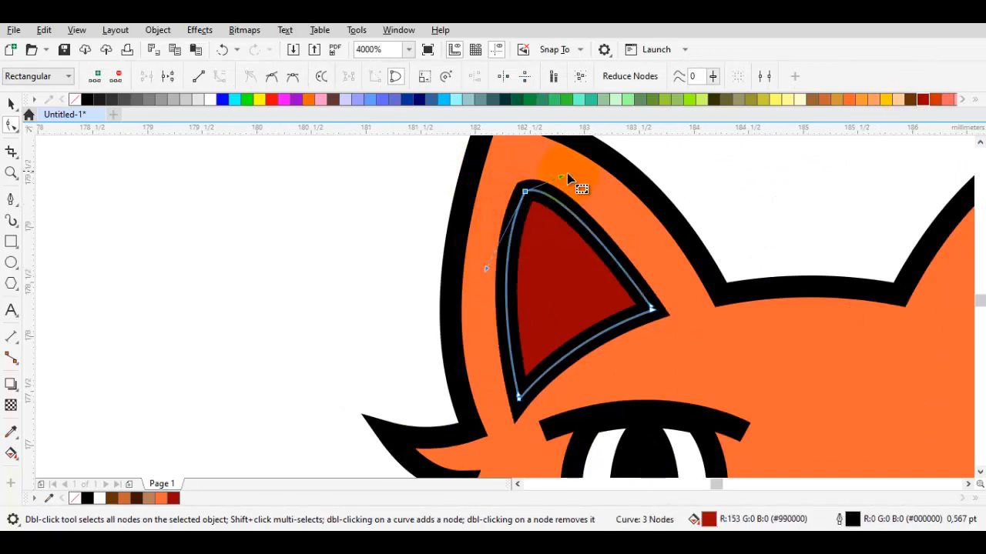
drag(560, 177, 585, 217)
scroll(574, 231, down, 2)
key(space)
click(612, 223)
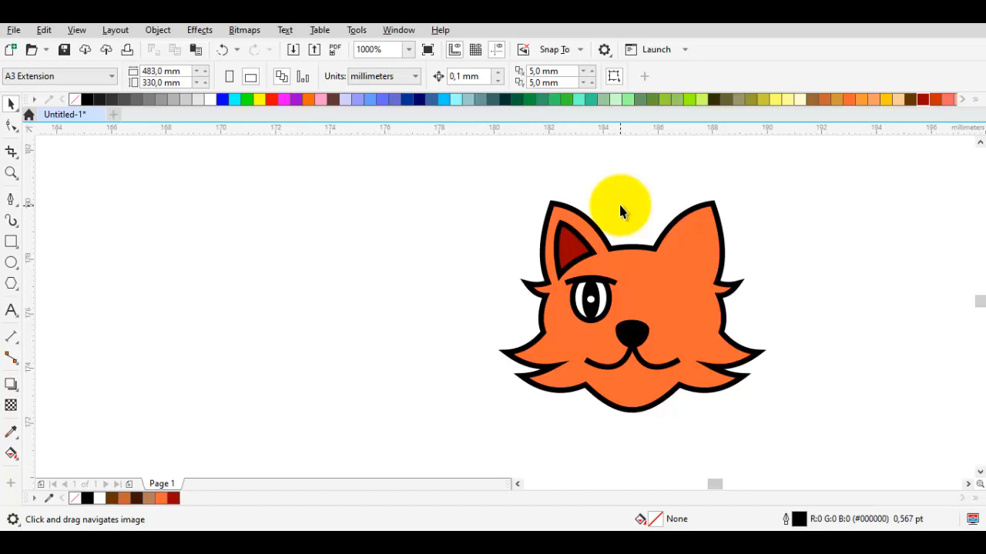
Raise the outer end node of the left mouth line slightly and delete the right mouth line.
scroll(591, 241, up, 1)
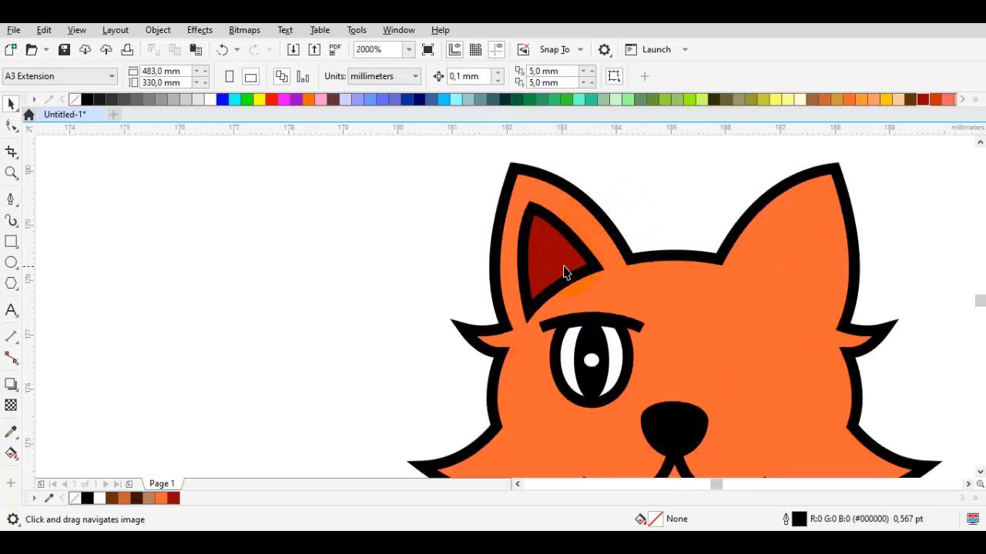
scroll(548, 210, up, 1)
scroll(548, 210, down, 2)
drag(616, 226, 564, 218)
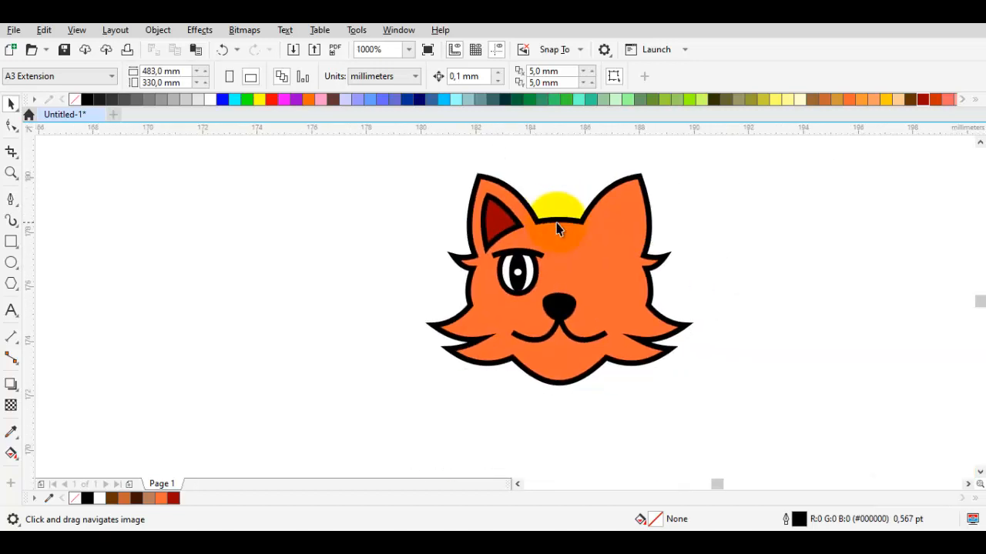
scroll(557, 225, up, 1)
scroll(549, 214, down, 1)
scroll(550, 346, up, 2)
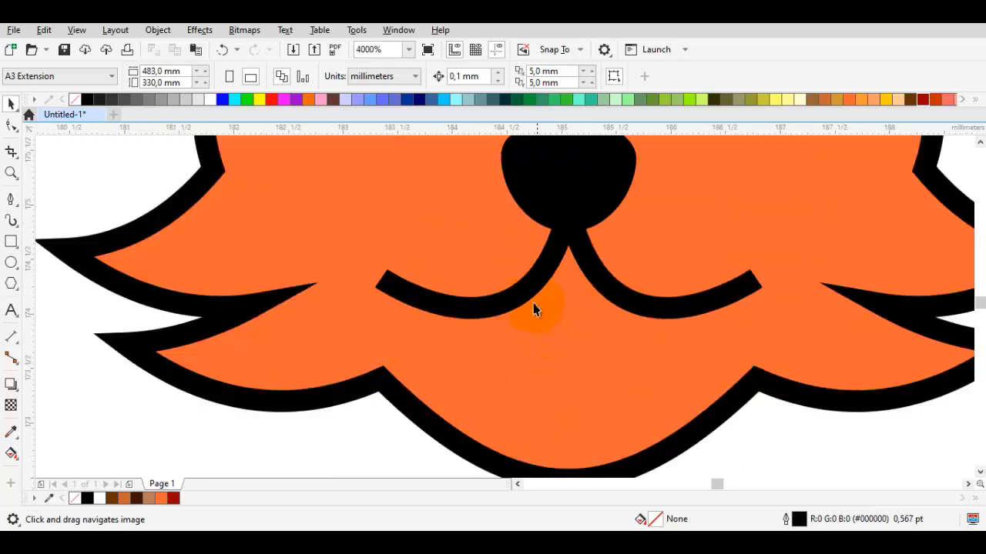
double_click(532, 279)
key(space)
drag(381, 279, 381, 267)
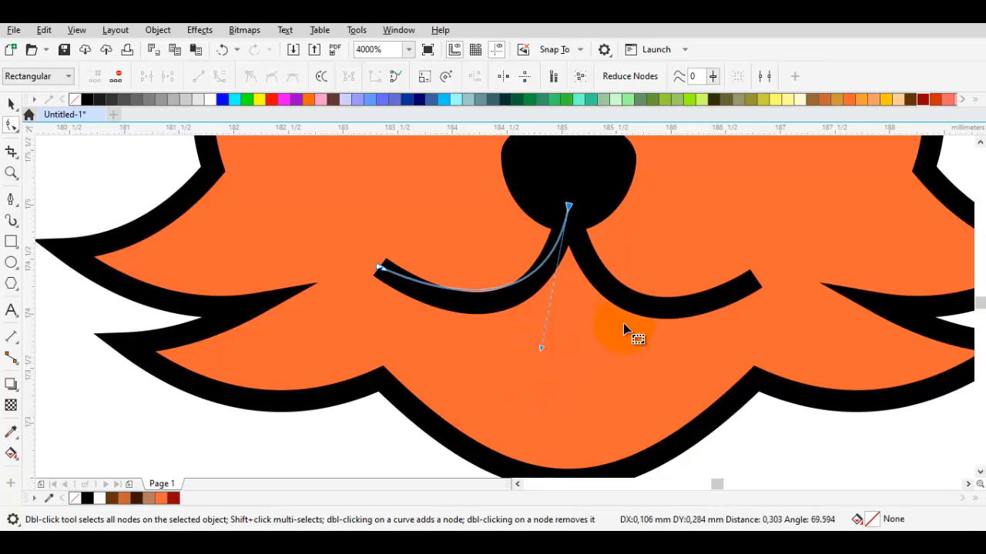
key(space)
click(651, 304)
key(Delete)
Pull the left mouth line's outer end inward and shorten the handle below the nose, making the line about 1.66 by 0.73 mm.
double_click(546, 260)
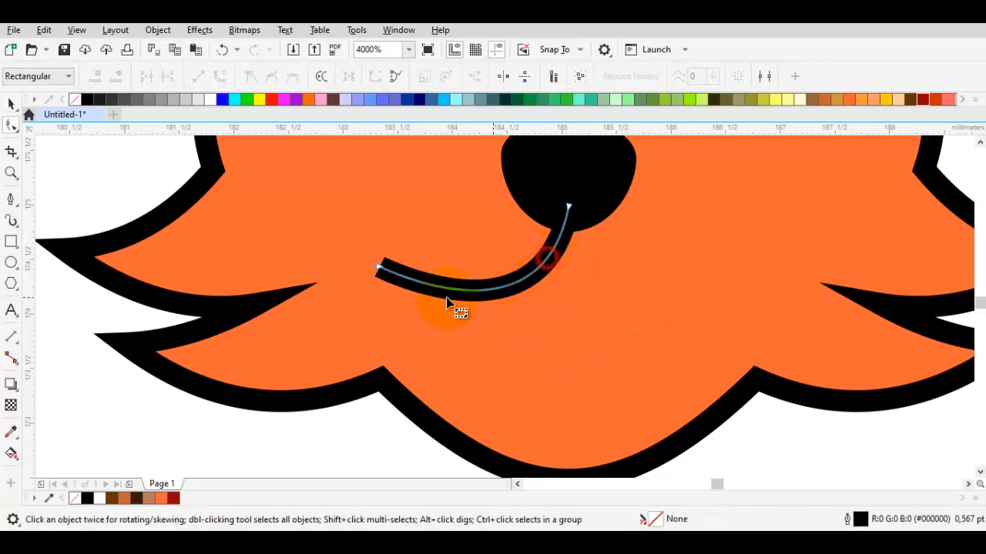
click(379, 265)
drag(379, 266, 388, 270)
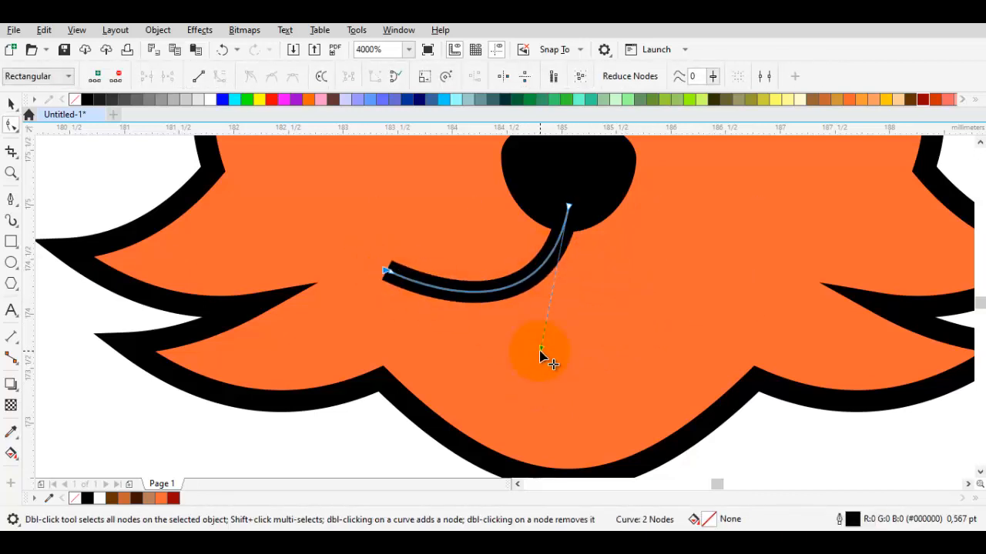
drag(541, 349, 551, 335)
key(space)
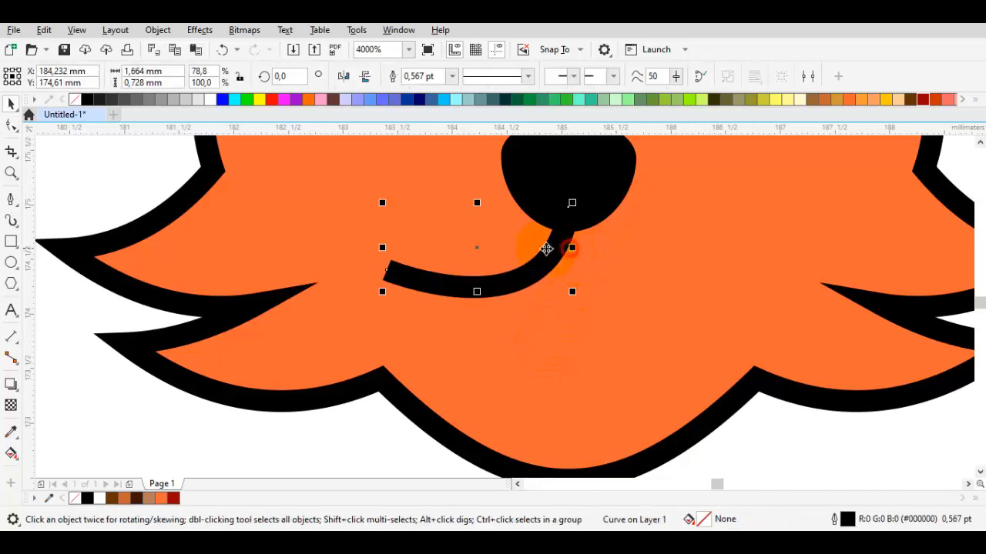
Create a horizontally mirrored copy of the mouth line and position it on the other side beneath the nose.
drag(577, 247, 383, 247)
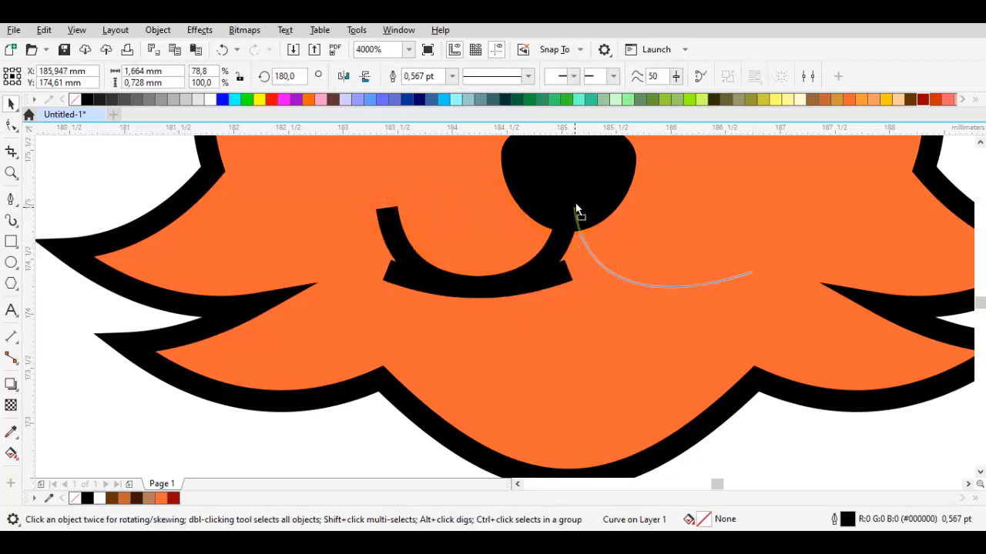
key(Left)
scroll(596, 246, down, 3)
click(786, 251)
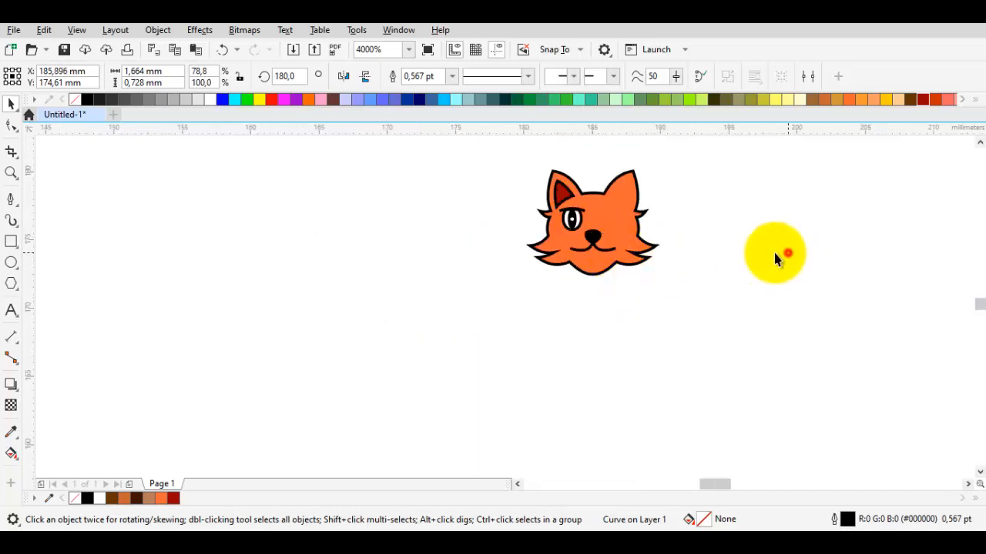
Lower the nose and both mouth lines together slightly on the face, to a Y position of about 174.72 mm.
scroll(614, 247, up, 1)
scroll(561, 244, up, 1)
click(608, 212)
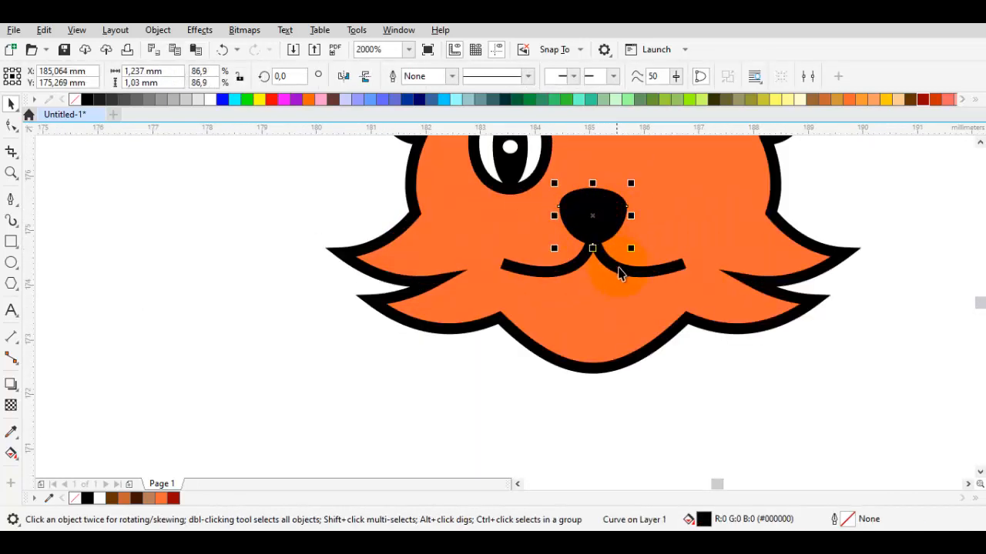
shift+click(637, 269)
shift+click(567, 272)
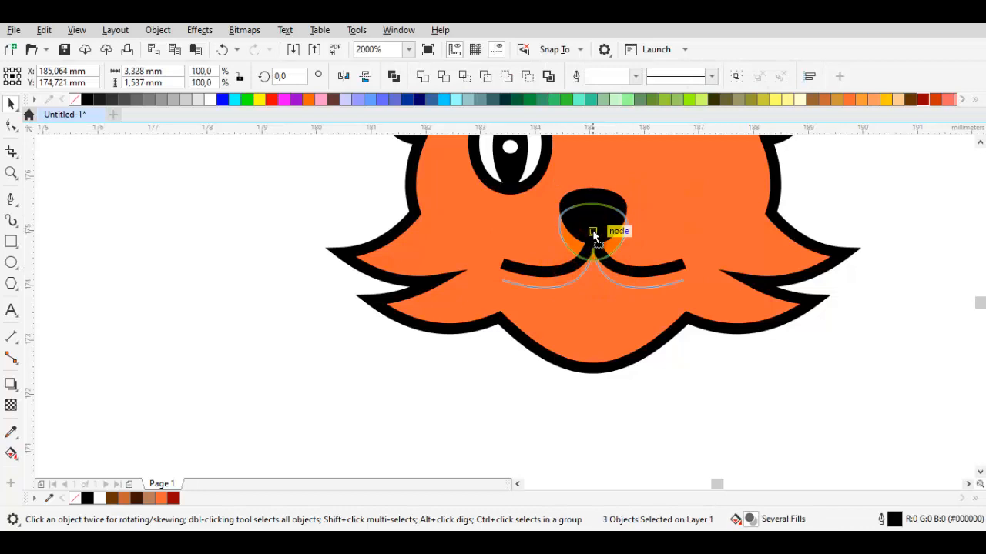
drag(593, 231, 593, 233)
click(794, 226)
Place a copy of the eye's black pupil ellipse on the face and align its centre with the head shape.
drag(639, 180, 547, 254)
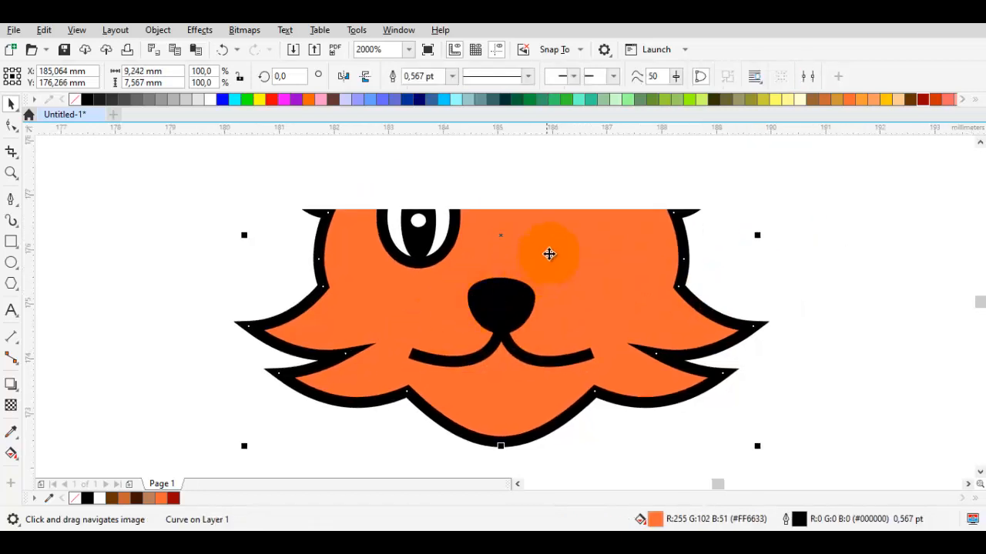
click(440, 217)
drag(455, 221, 477, 251)
shift+click(523, 223)
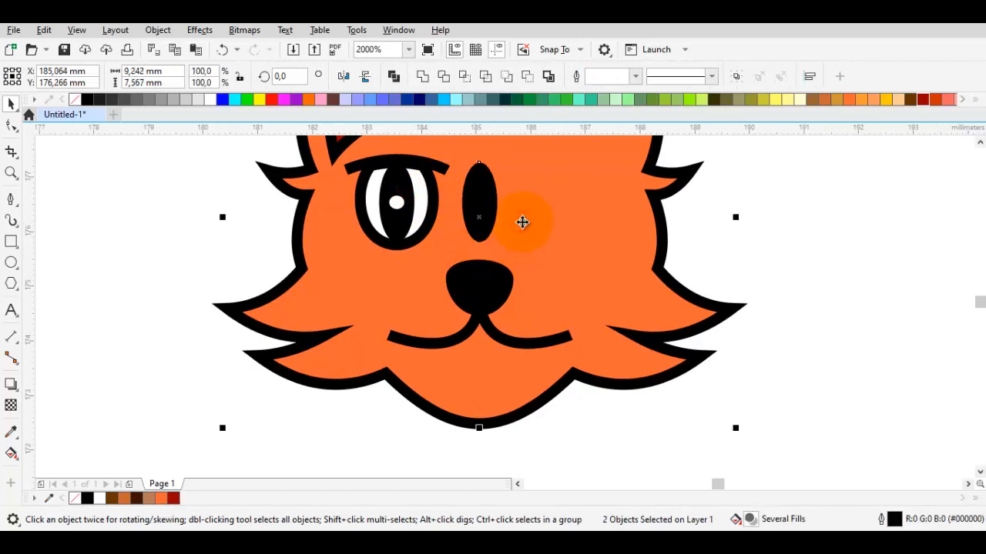
click(479, 219)
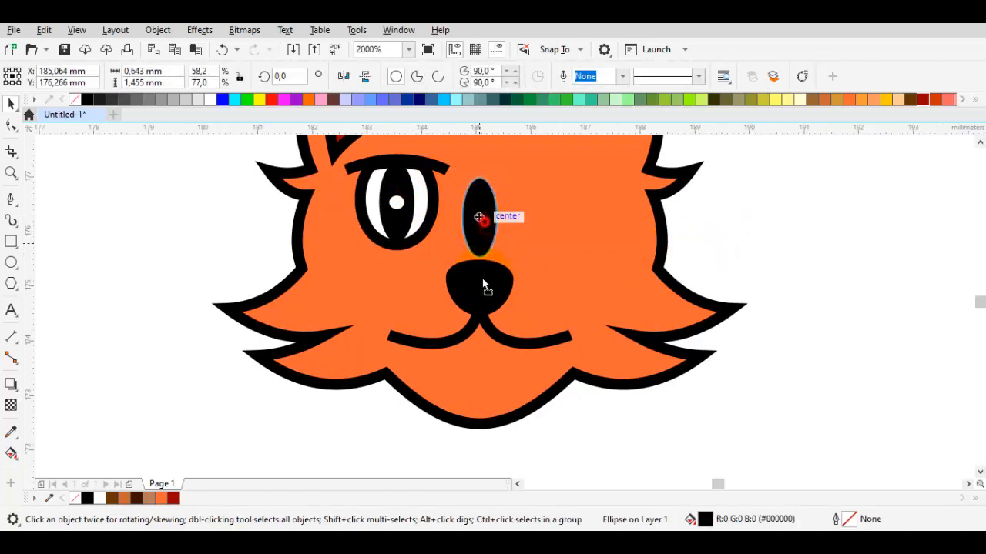
Move the copied ellipse down to the chin, widen it to about 3.09 mm, and give it a black outline with no fill.
drag(478, 390, 575, 394)
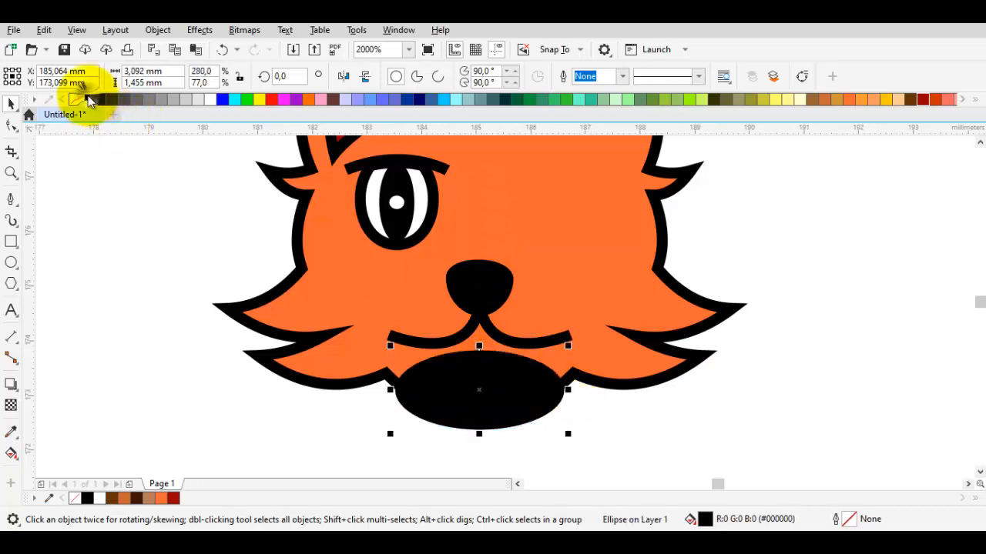
right_click(87, 98)
click(75, 99)
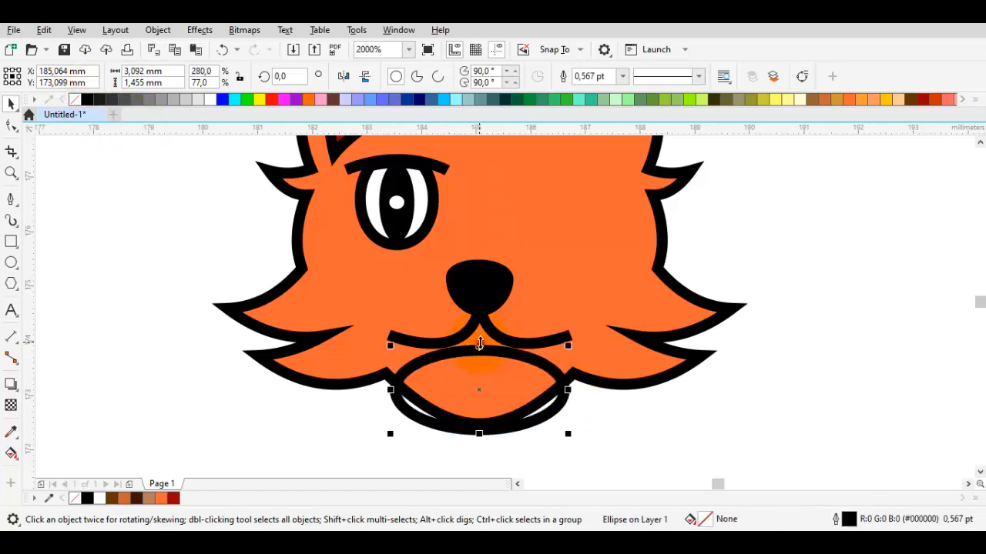
Stretch the ellipse upward around the nose and widen it to form a muzzle outline about 3.62 by 3.55 mm.
drag(479, 345, 483, 233)
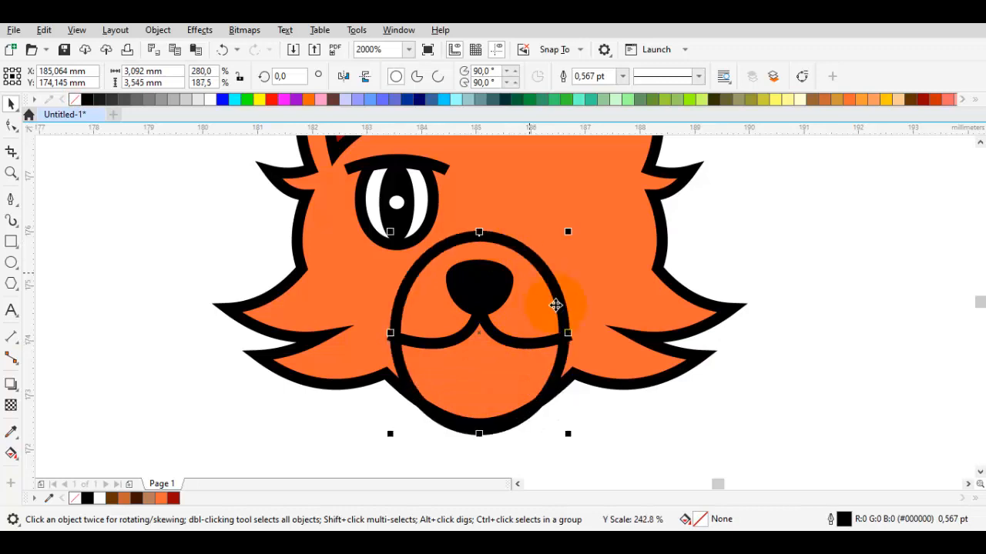
scroll(568, 336, up, 2)
drag(568, 326, 591, 301)
scroll(594, 411, down, 2)
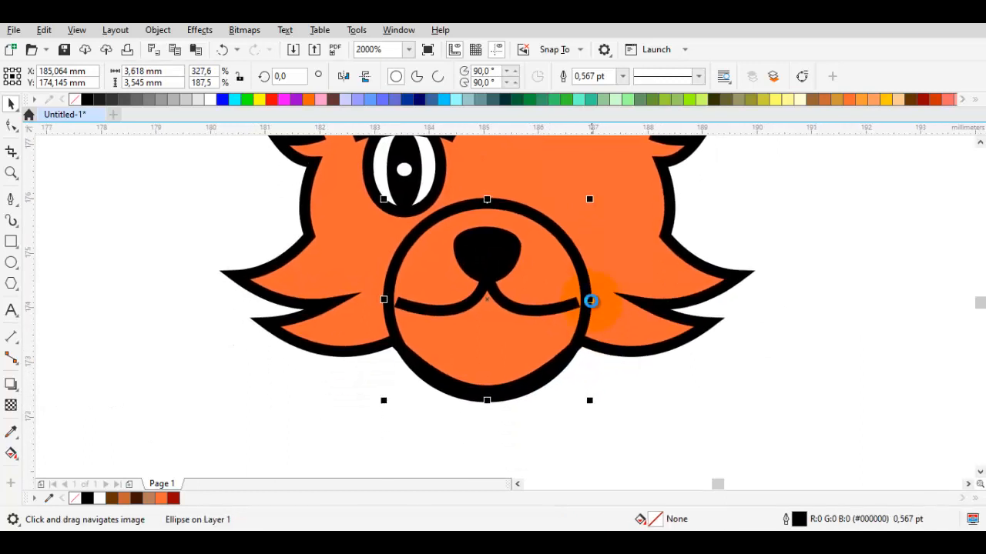
Move the muzzle ellipse down slightly to a Y position of about 174.05 mm.
shift+click(632, 255)
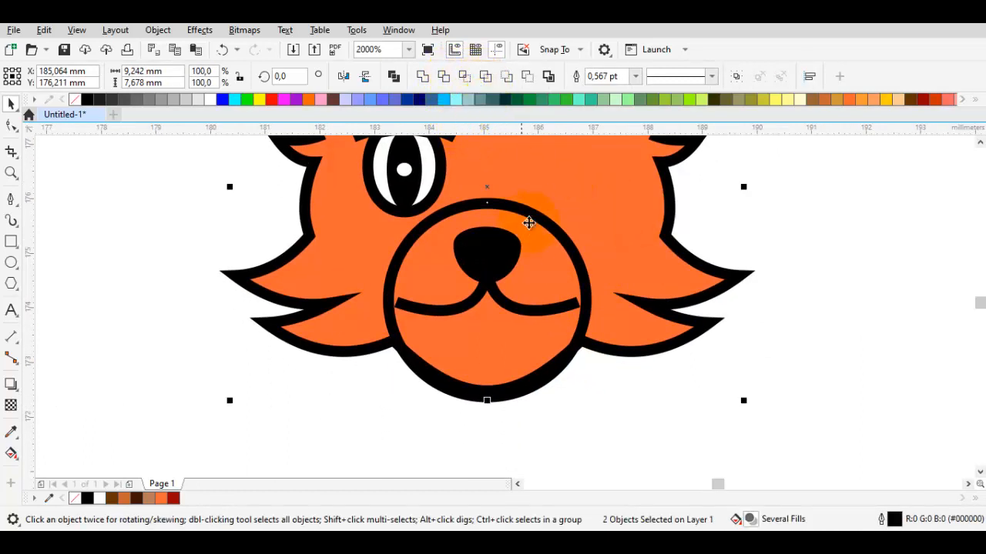
scroll(529, 223, up, 1)
click(523, 197)
click(464, 241)
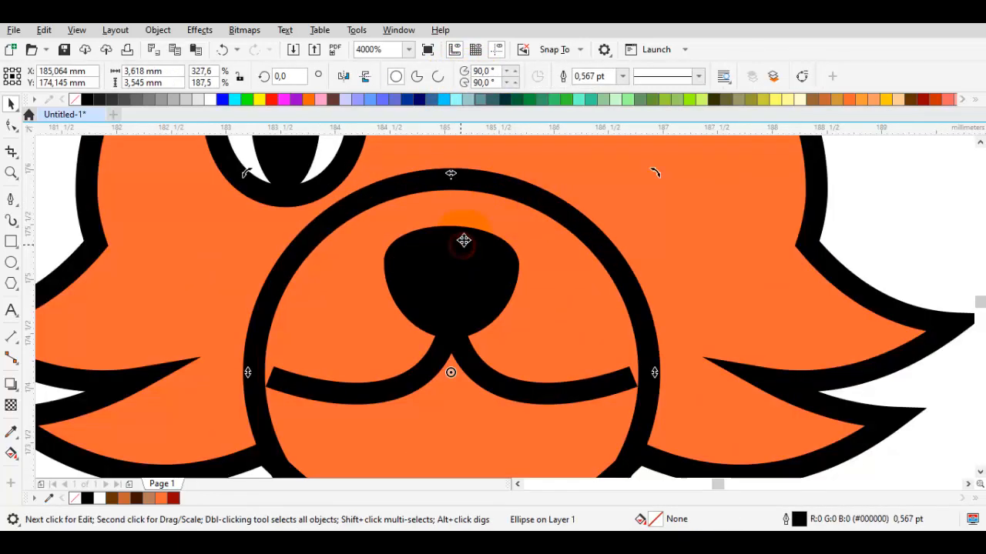
drag(537, 209, 539, 220)
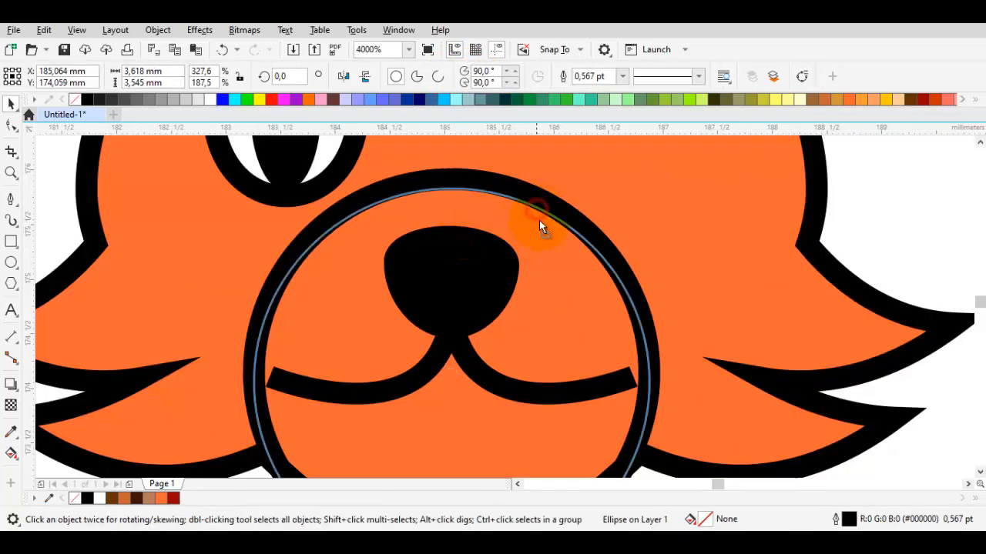
Intersect the muzzle ellipse with the head shape and remove the original ellipse, leaving the muzzle trimmed to the chin.
scroll(539, 220, down, 1)
shift+click(678, 202)
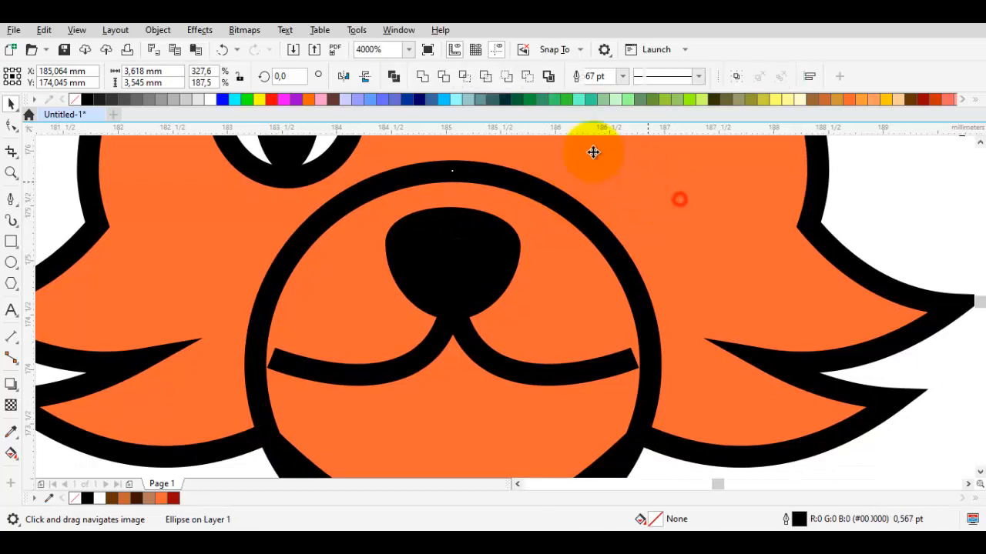
click(465, 77)
click(549, 223)
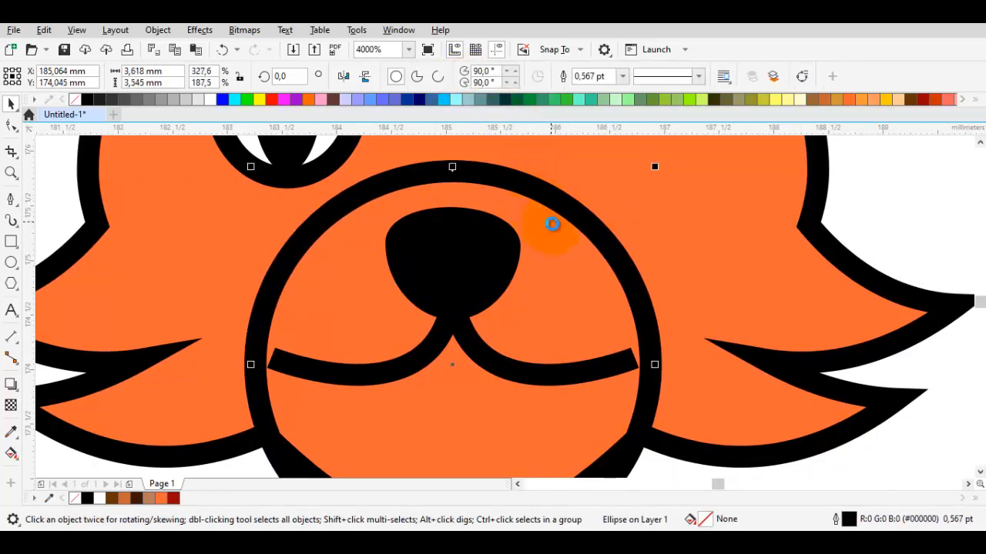
scroll(553, 231, down, 3)
scroll(537, 259, up, 2)
Enlarge the nose and both mouth lines together to 111.7% and raise them until the nose meets the muzzle's upper outline.
click(537, 259)
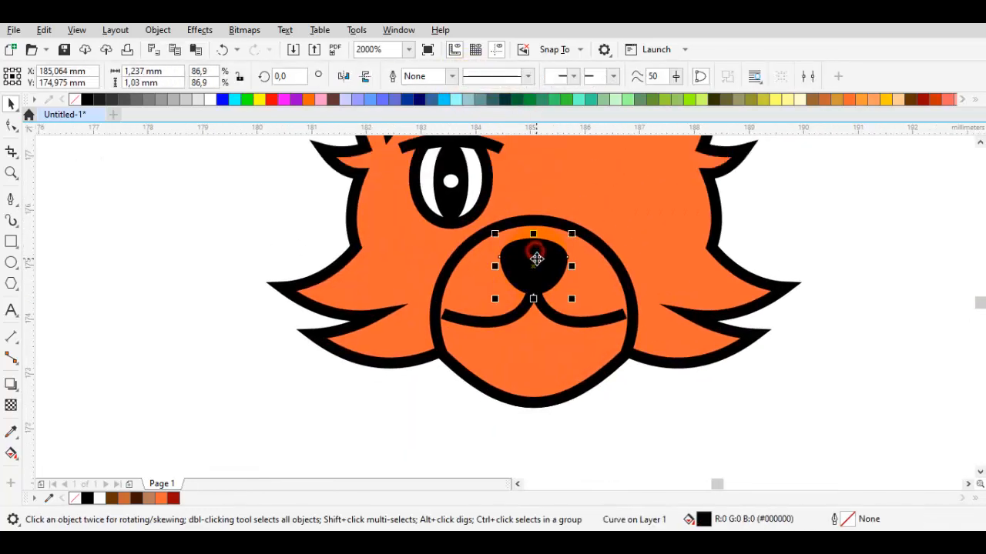
scroll(537, 258, up, 2)
shift+click(546, 366)
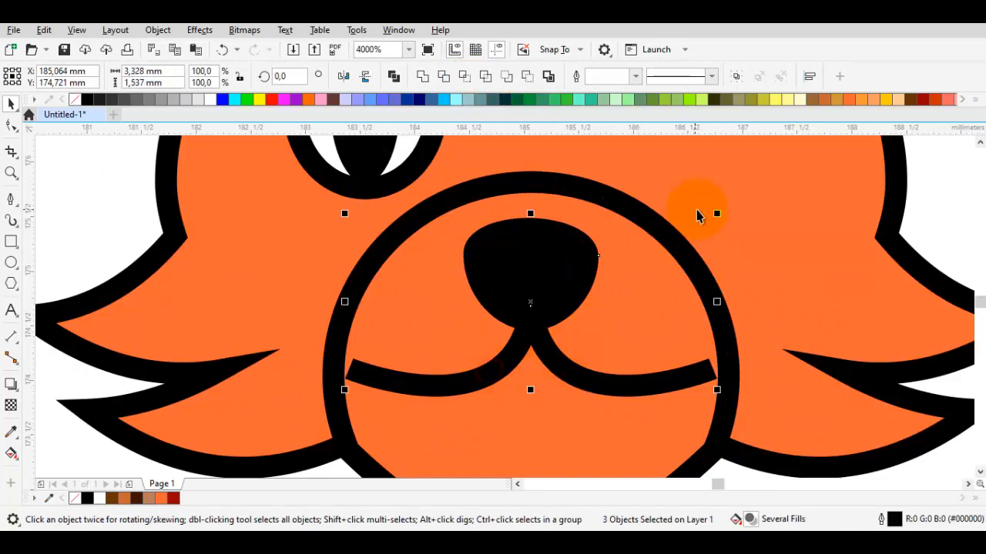
drag(716, 214, 737, 203)
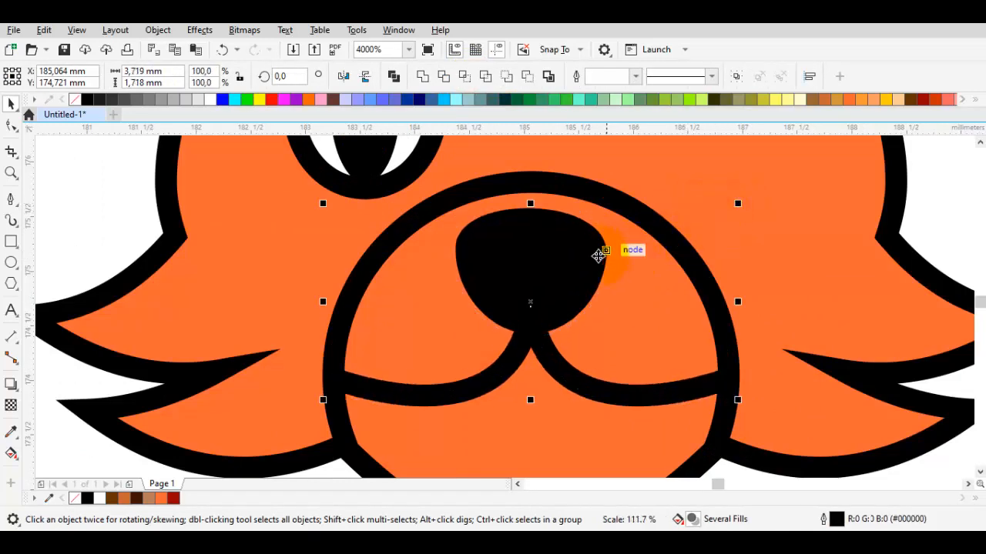
click(571, 254)
drag(570, 254, 572, 224)
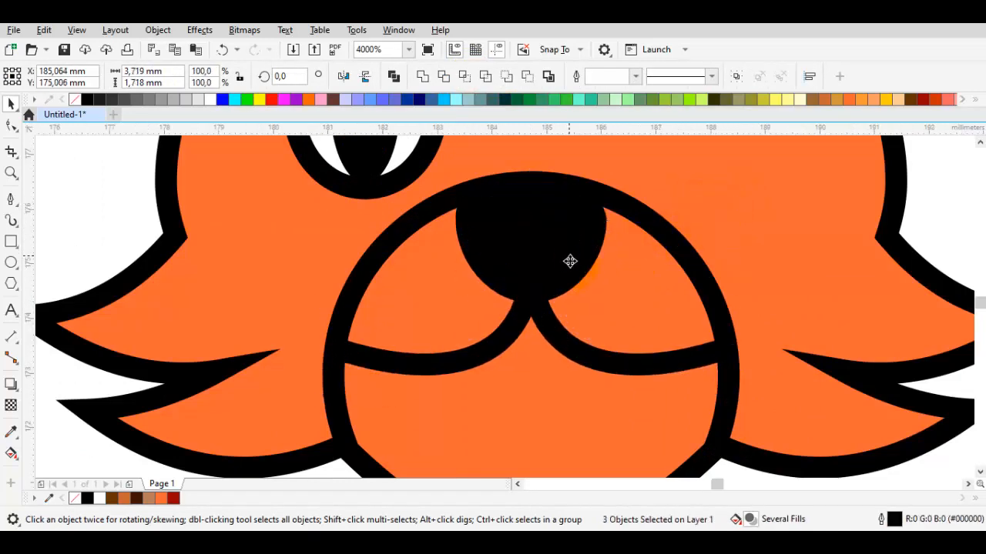
scroll(570, 261, down, 3)
scroll(541, 275, up, 2)
key(Escape)
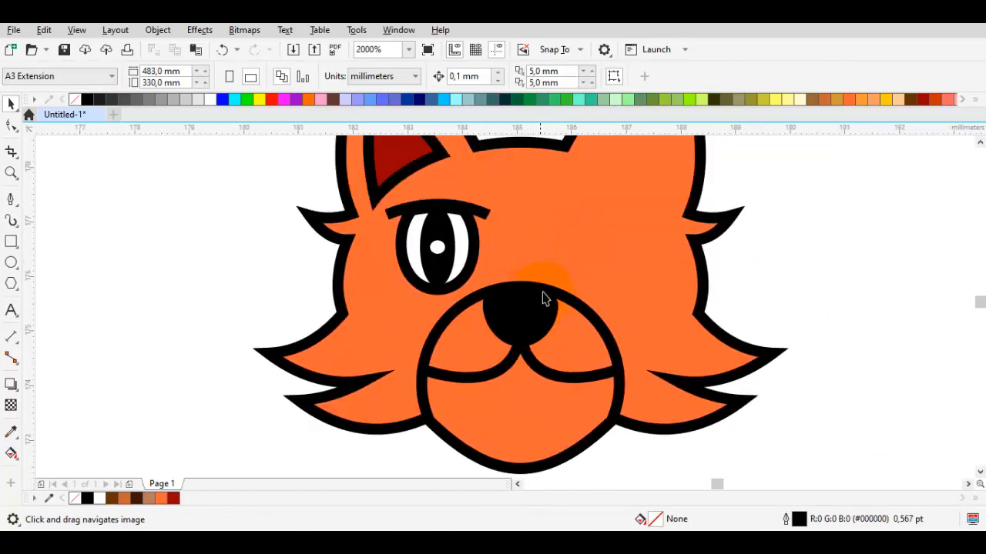
Fill the muzzle shape with peach (#FF9966).
click(586, 333)
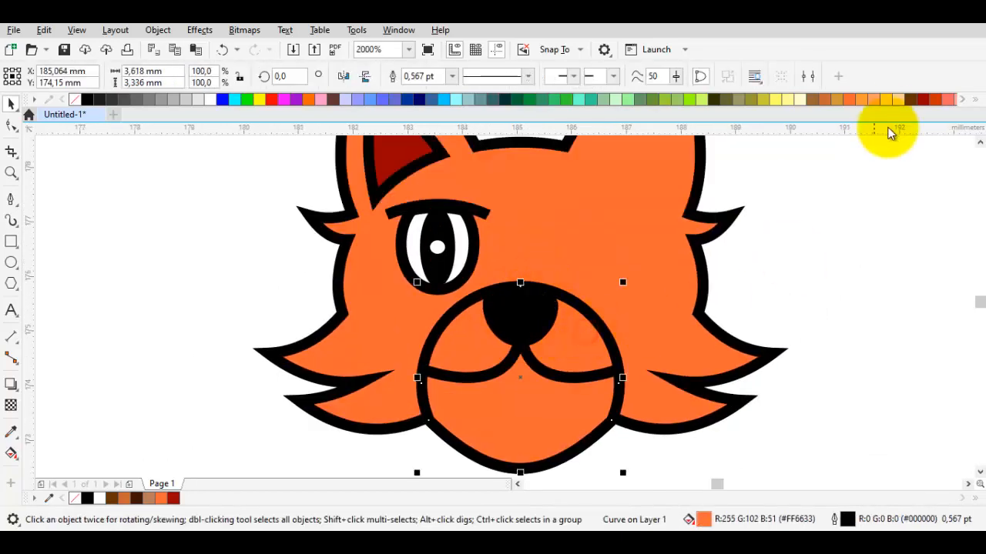
click(856, 99)
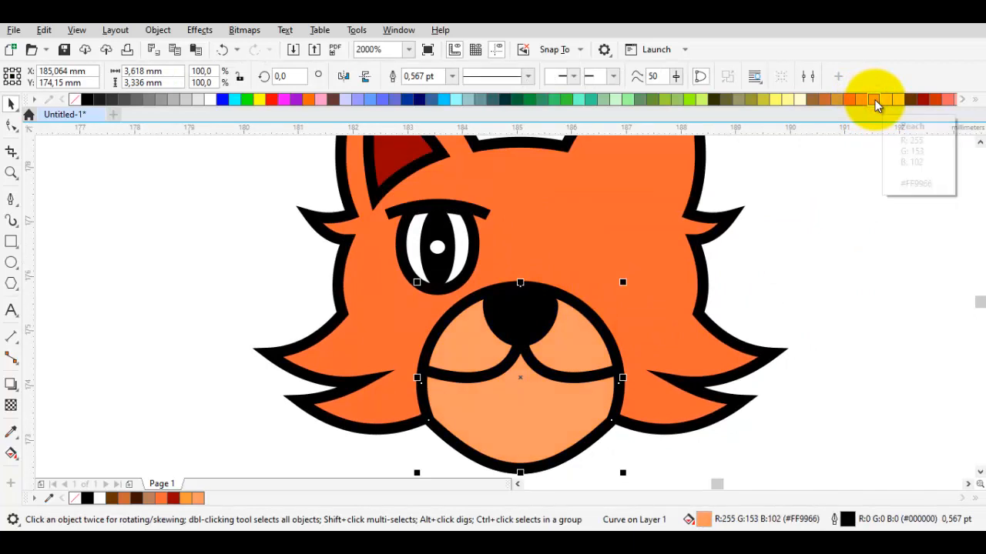
click(868, 198)
Stretch both mouth lines downward to a height of about 1.001 mm and widen them symmetrically to about 3.98 mm.
scroll(528, 374, up, 2)
click(458, 389)
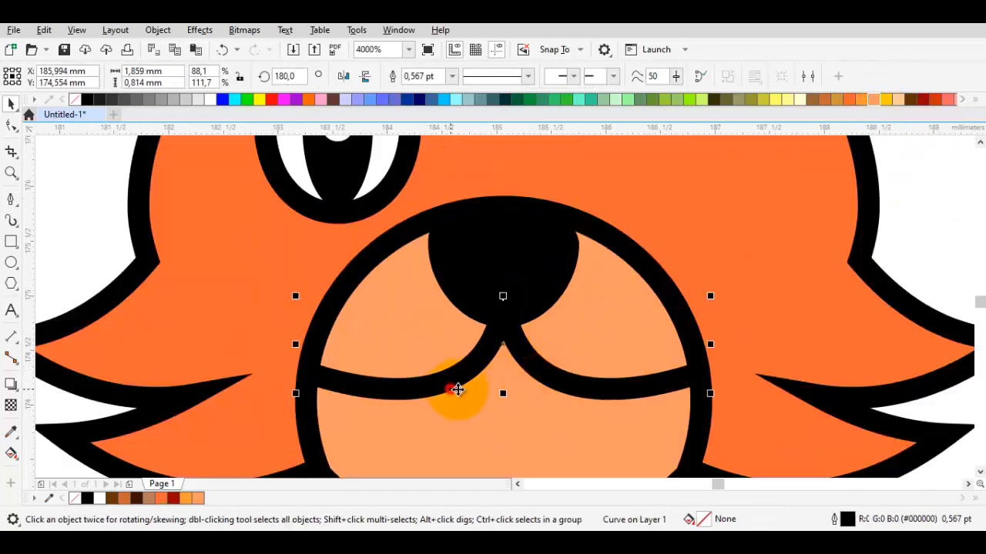
shift+click(502, 396)
drag(502, 393, 504, 414)
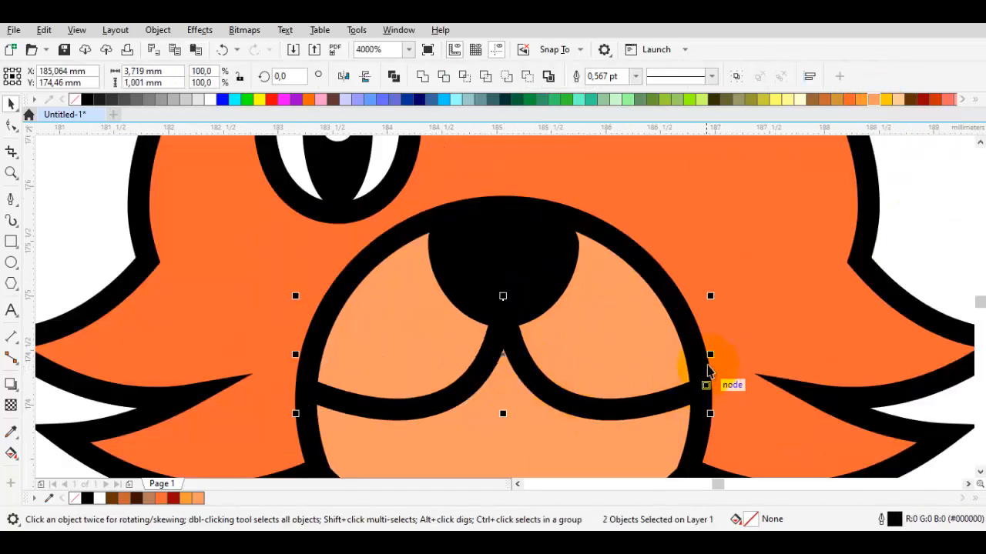
drag(703, 353, 726, 352)
scroll(736, 342, down, 3)
key(Escape)
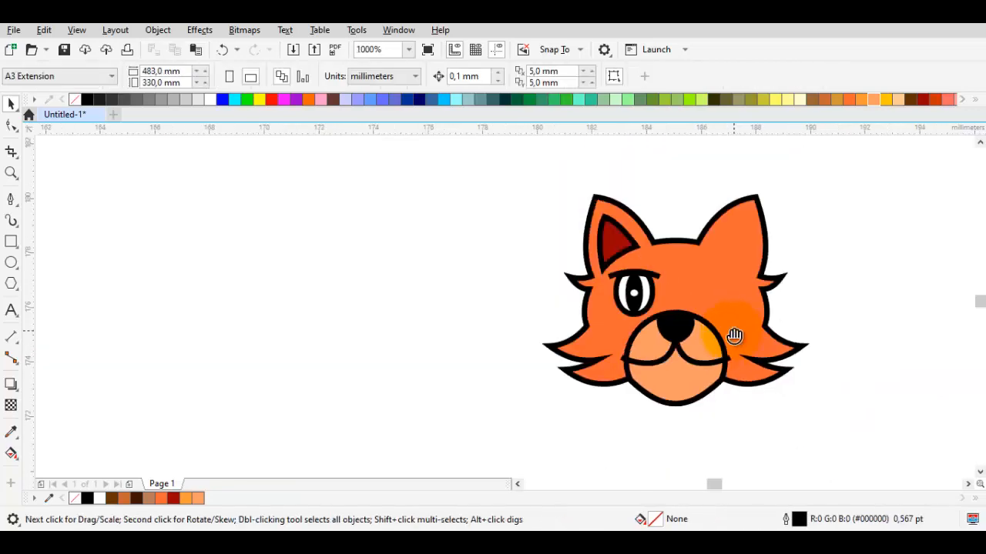
Stretch the eyebrow upward to a height of about 0.391 mm for a stronger arch.
scroll(532, 286, up, 1)
scroll(532, 286, up, 2)
click(616, 279)
drag(559, 254, 559, 240)
scroll(556, 254, up, 1)
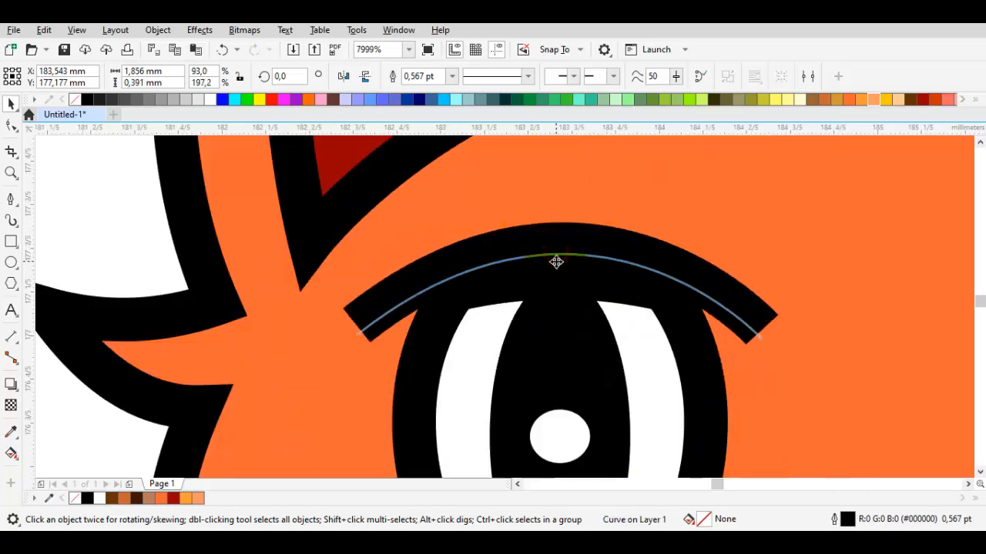
scroll(556, 262, down, 3)
key(Escape)
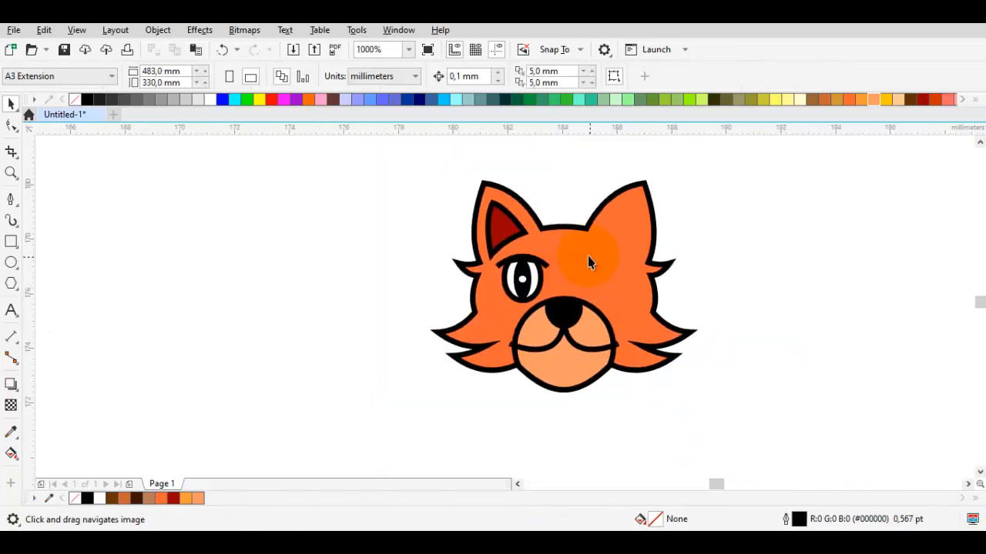
scroll(565, 213, up, 1)
scroll(576, 266, down, 1)
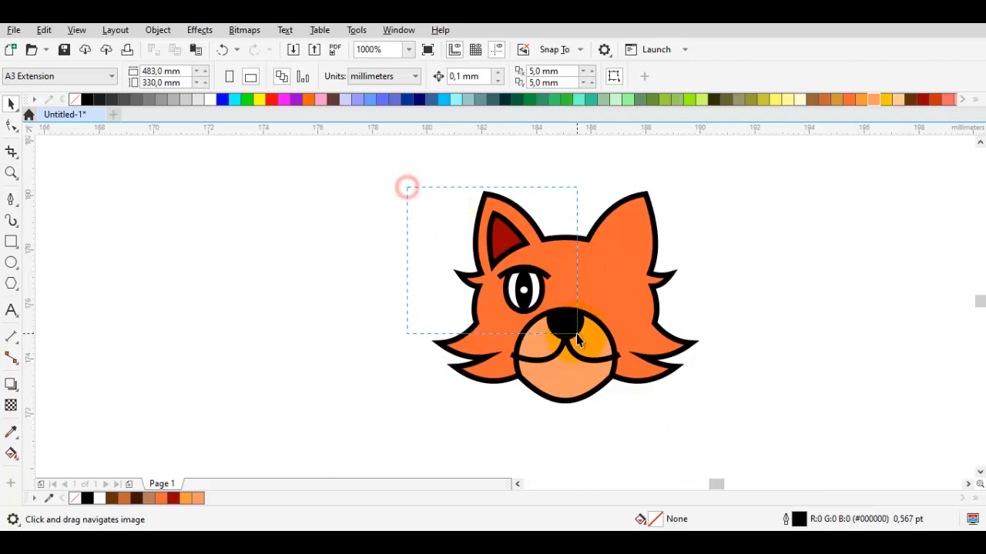
click(607, 310)
click(680, 306)
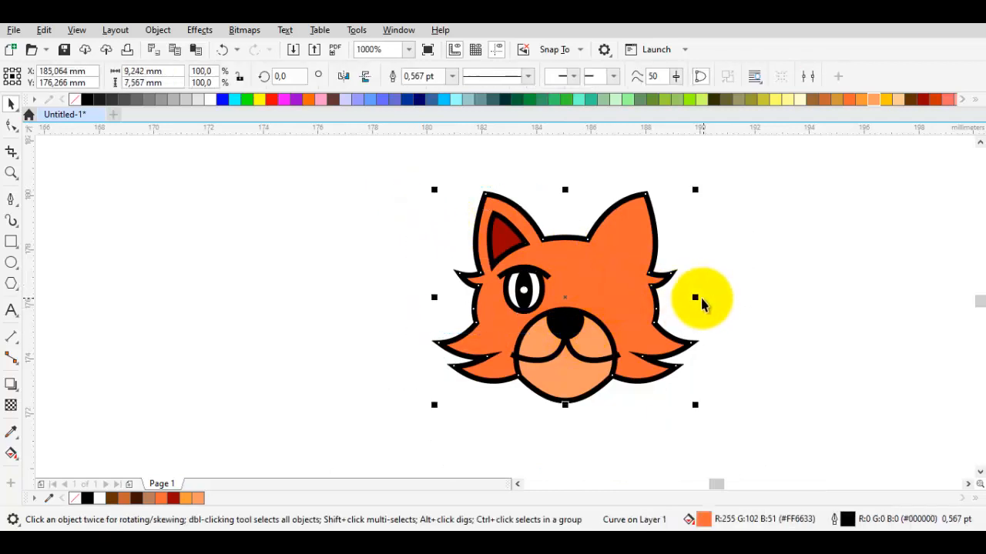
drag(695, 297, 434, 296)
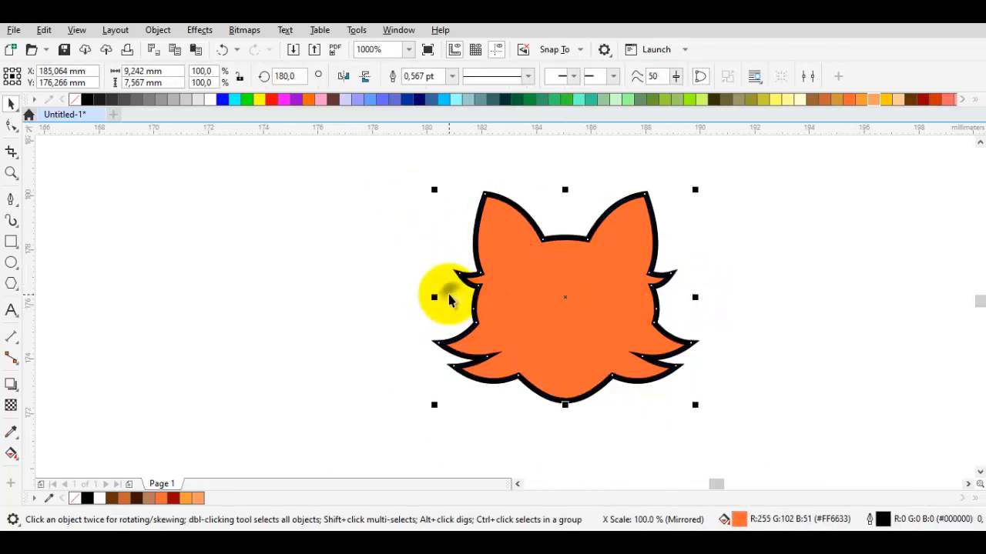
key(ctrl+z)
Mirror a copy of the inner ear, eyebrow and eye about the head's vertical centre, and delete the duplicated head shape.
drag(405, 174, 576, 323)
shift+click(685, 315)
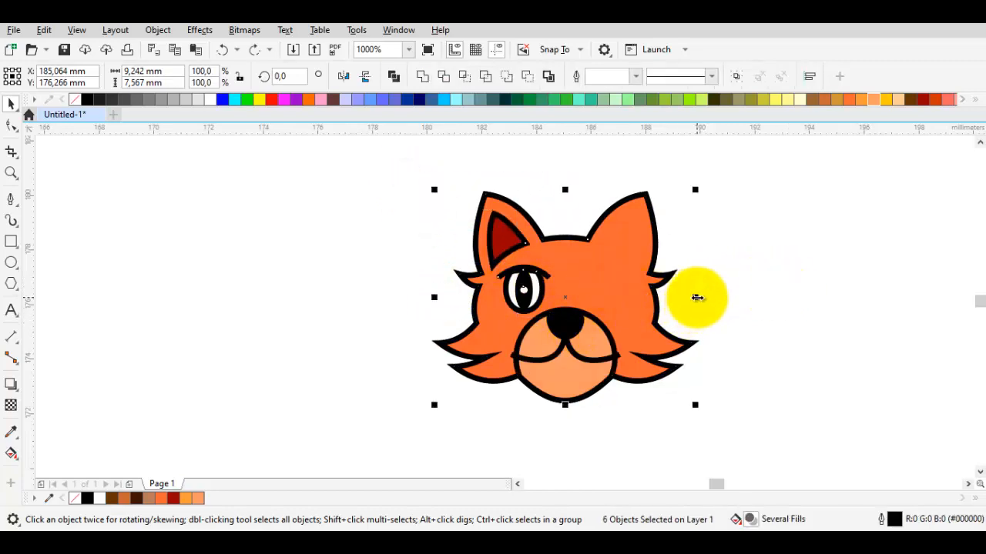
drag(697, 298, 508, 291)
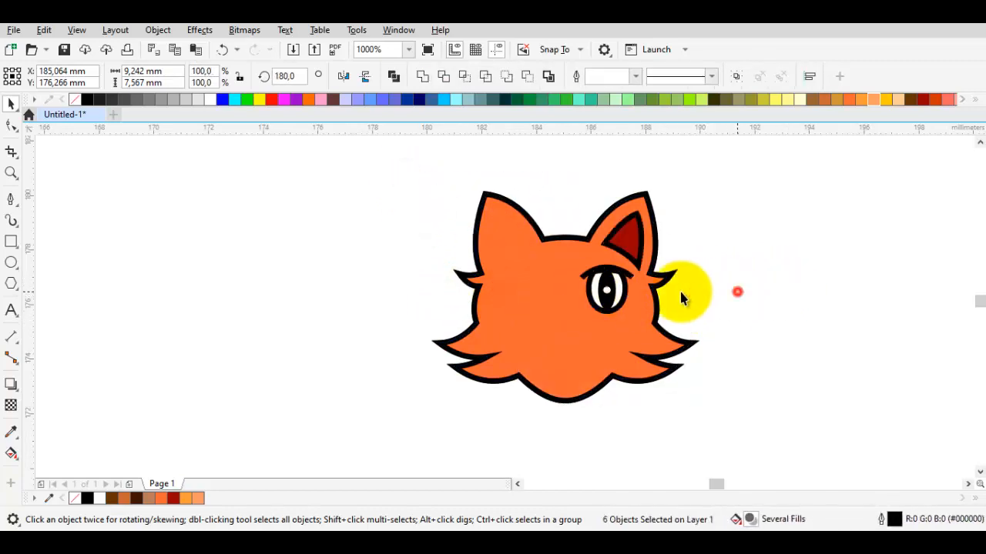
click(512, 288)
key(Delete)
Stretch both mouth lines downward together by 120.8% to a height of about 1.21 mm.
scroll(590, 296, up, 1)
drag(662, 320, 537, 349)
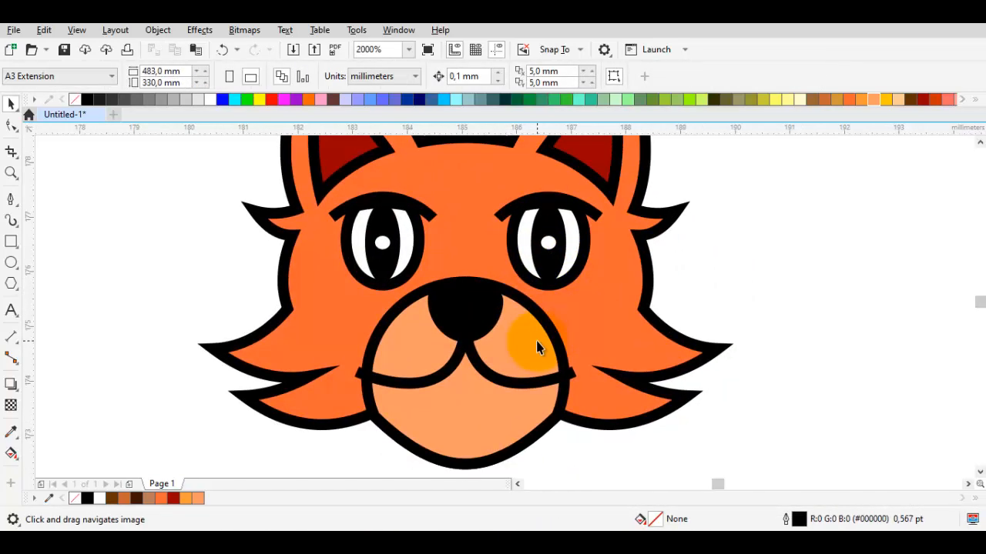
click(537, 341)
scroll(456, 381, up, 1)
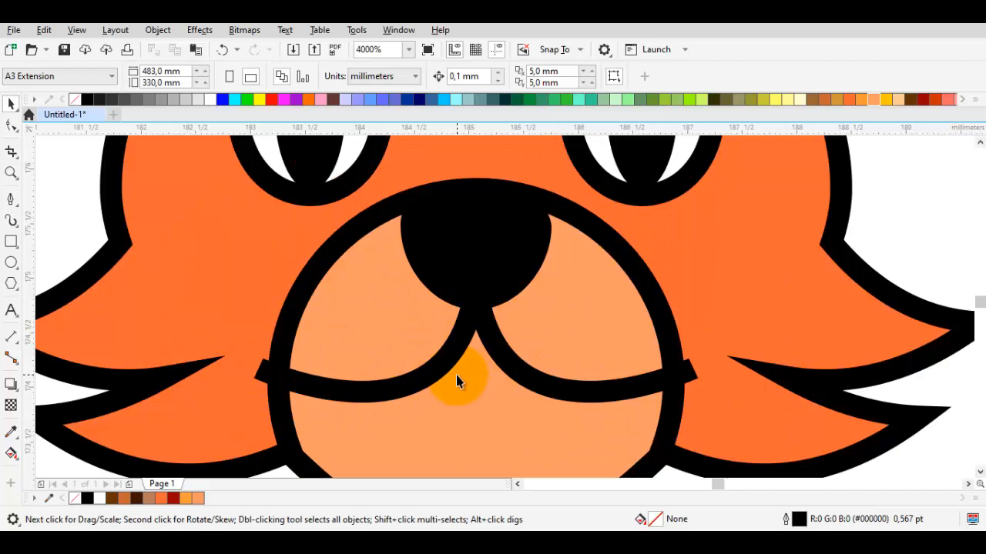
click(363, 398)
scroll(527, 395, down, 2)
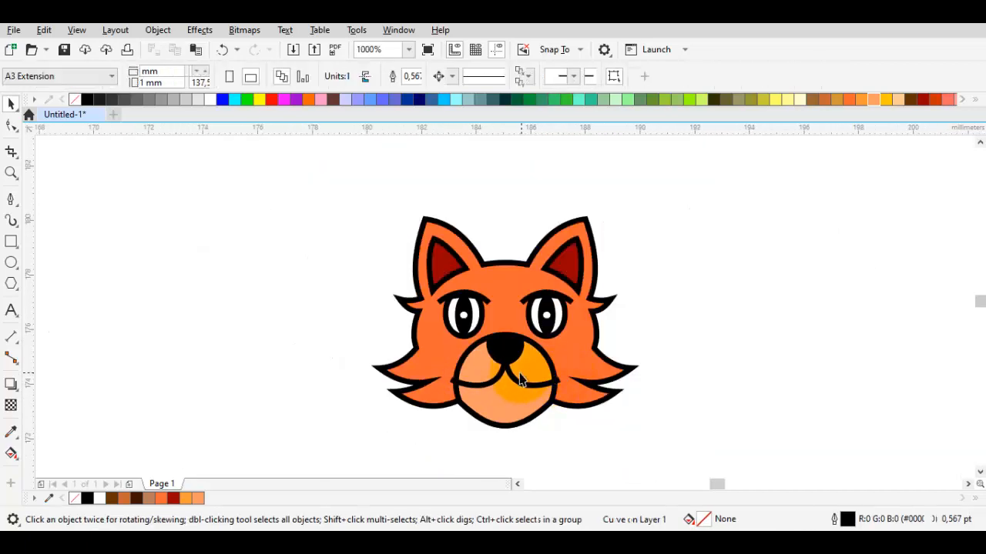
click(519, 379)
scroll(504, 341, up, 2)
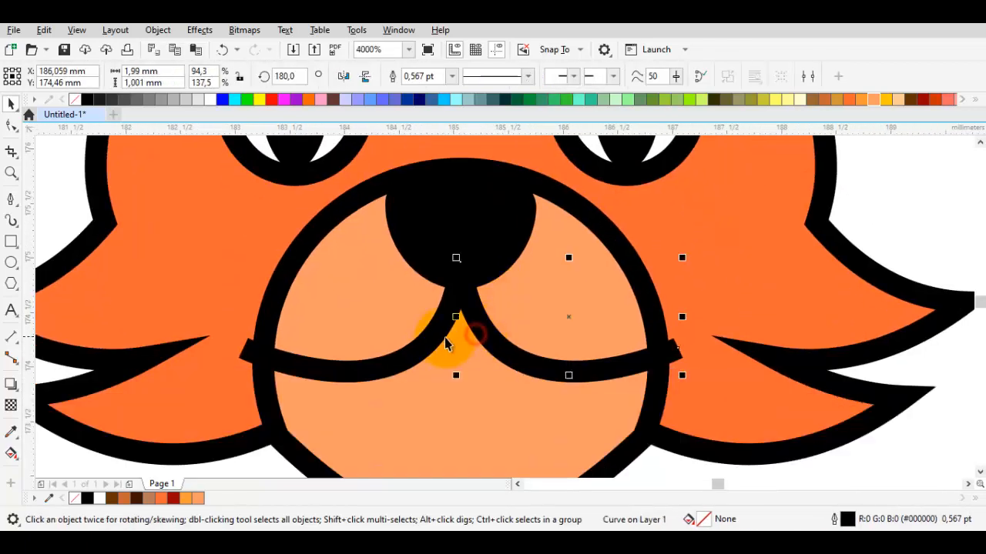
shift+click(437, 340)
drag(462, 375, 462, 398)
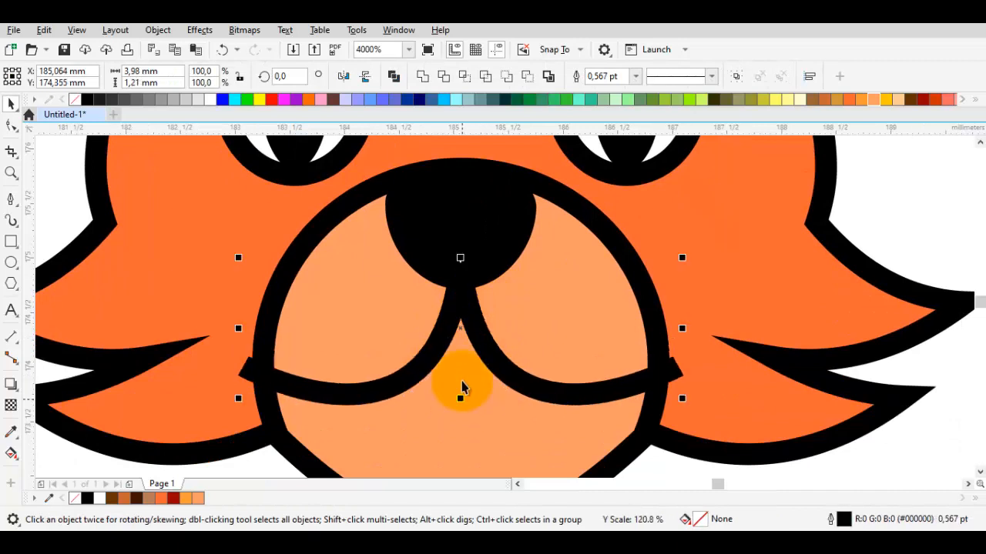
Try a thicker outline on both mouth lines.
click(633, 76)
click(634, 76)
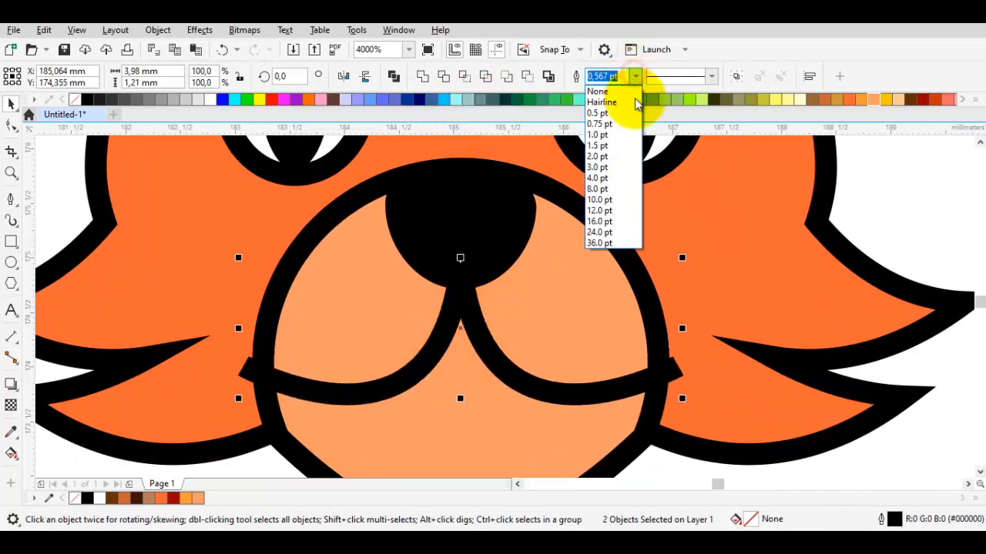
click(626, 147)
scroll(535, 290, down, 2)
click(677, 301)
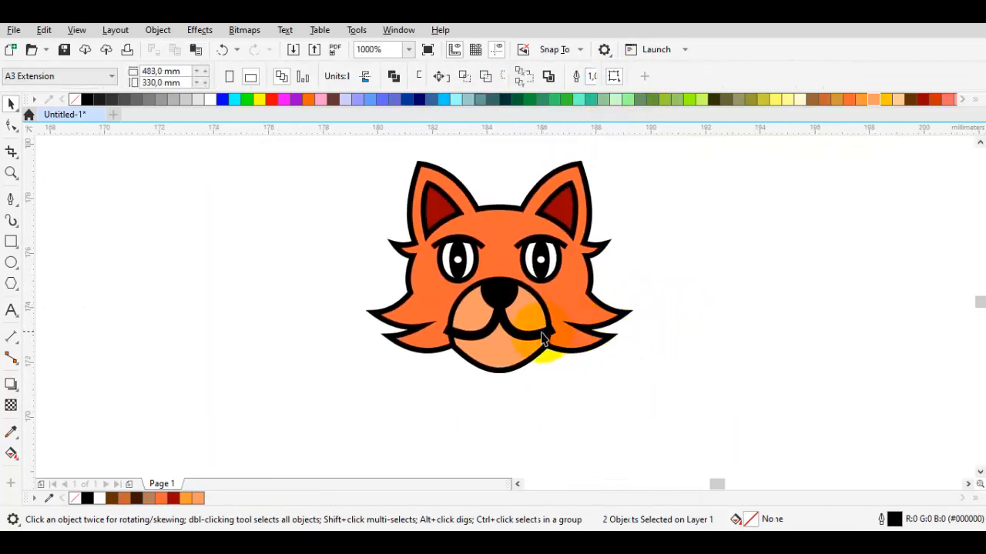
key(ctrl+z)
scroll(503, 325, up, 1)
scroll(503, 325, up, 2)
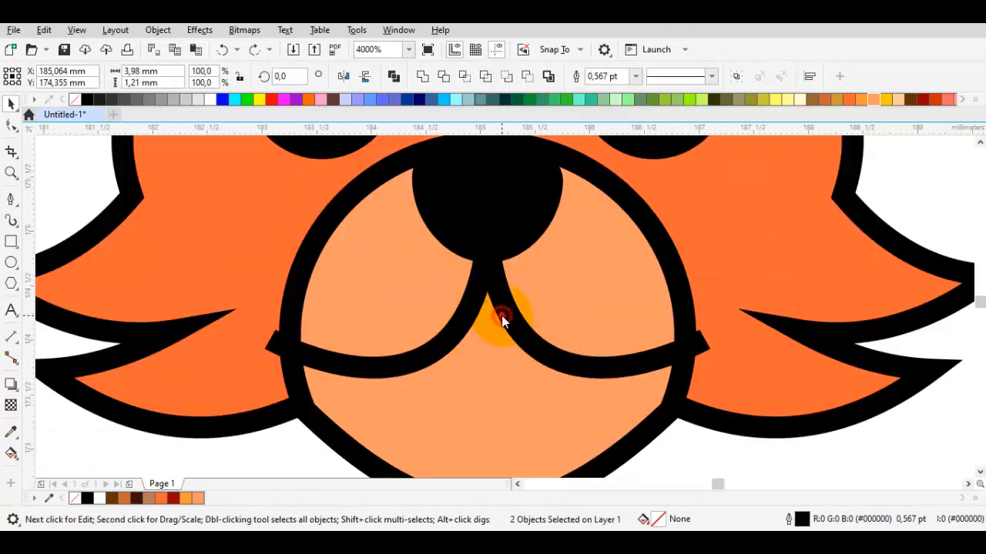
key(F10)
key(space)
scroll(494, 270, down, 2)
scroll(485, 312, up, 1)
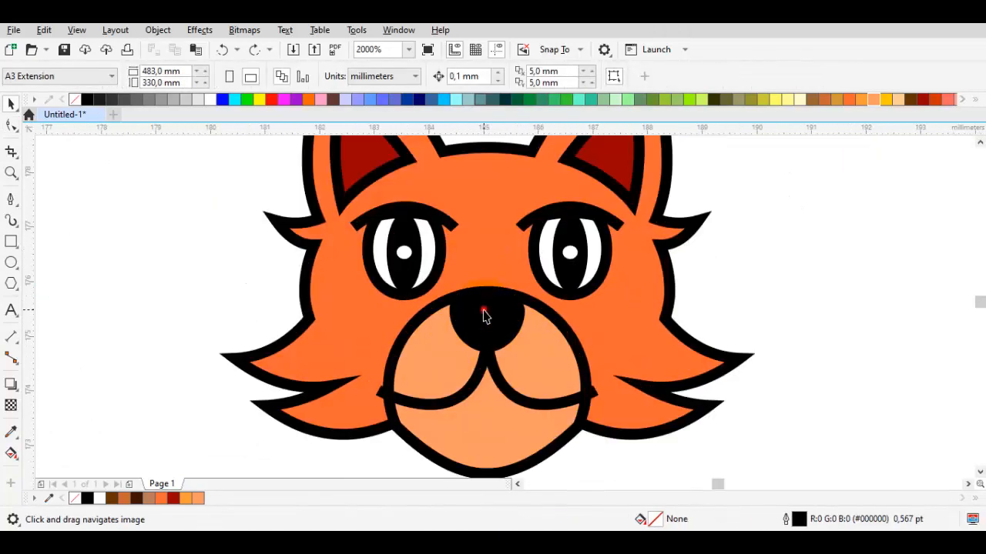
Move the nose down slightly, clear of the muzzle's upper outline and onto the start of the mouth lines.
click(502, 326)
scroll(515, 315, up, 1)
drag(515, 315, 486, 313)
key(ctrl+z)
scroll(535, 329, down, 1)
key(Escape)
Remove the outline from the peach muzzle shape.
click(529, 334)
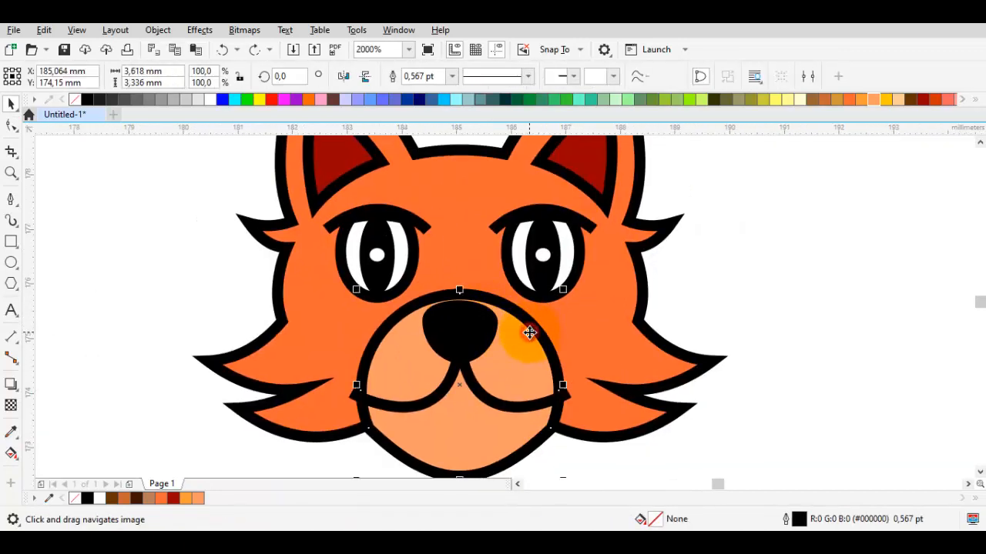
right_click(75, 99)
drag(461, 345, 400, 299)
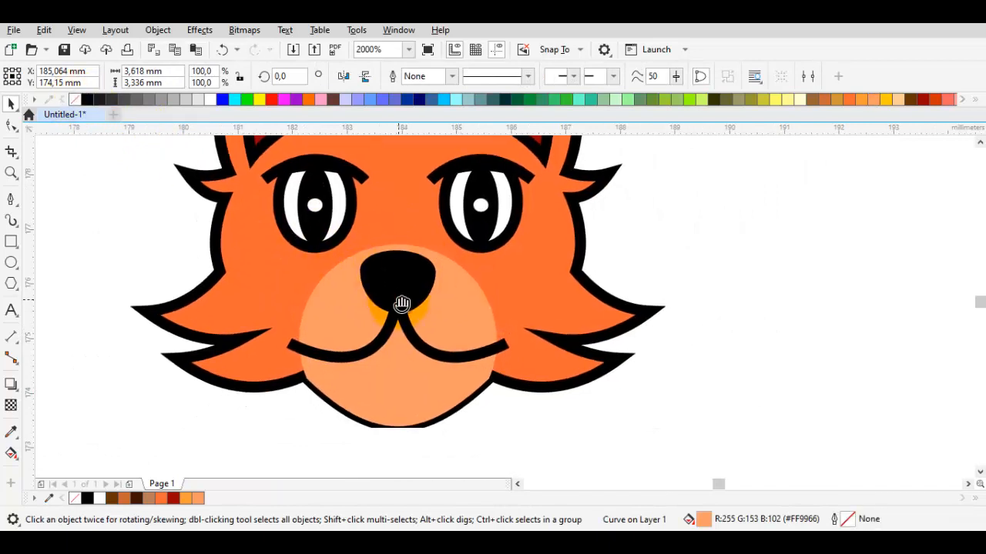
key(Escape)
Convert the head's outline to a separate object and order the muzzle directly in front of the orange head fill.
click(509, 282)
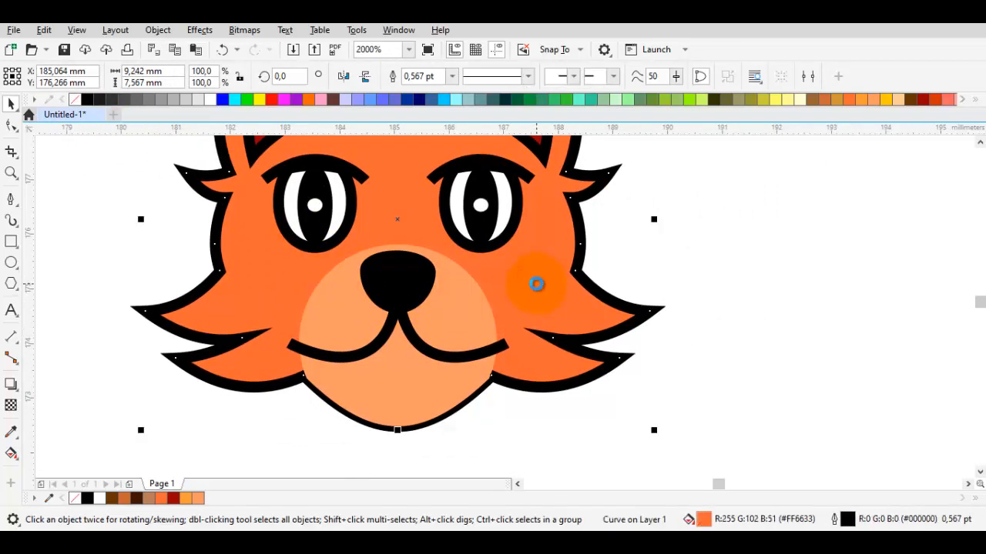
right_click(462, 304)
mouse_move(560, 223)
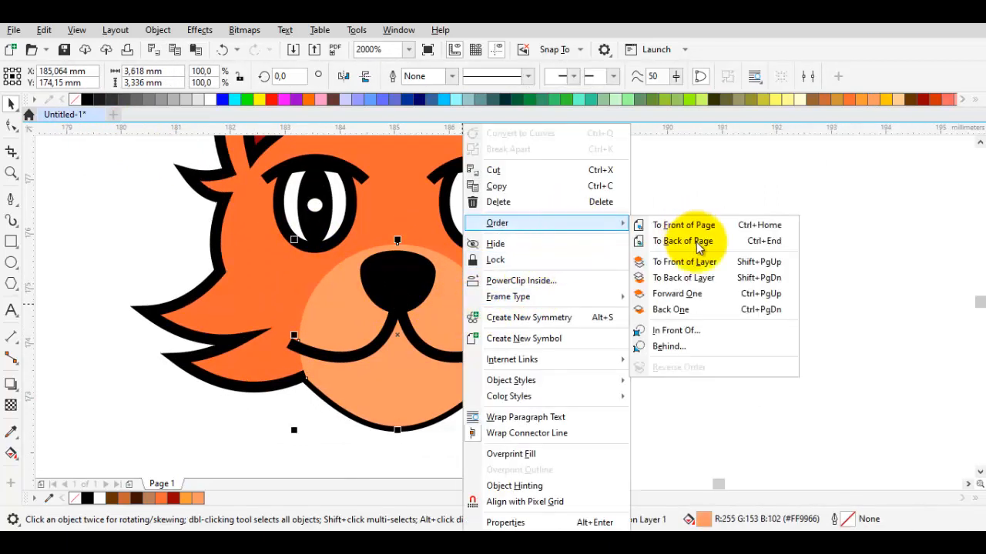
click(686, 330)
click(512, 284)
click(692, 276)
Draw a closed, curved hair tuft about 0.9 mm wide and 1.4 mm tall between the ears with the Pen tool.
drag(473, 299, 501, 346)
scroll(405, 399, up, 1)
scroll(400, 407, down, 2)
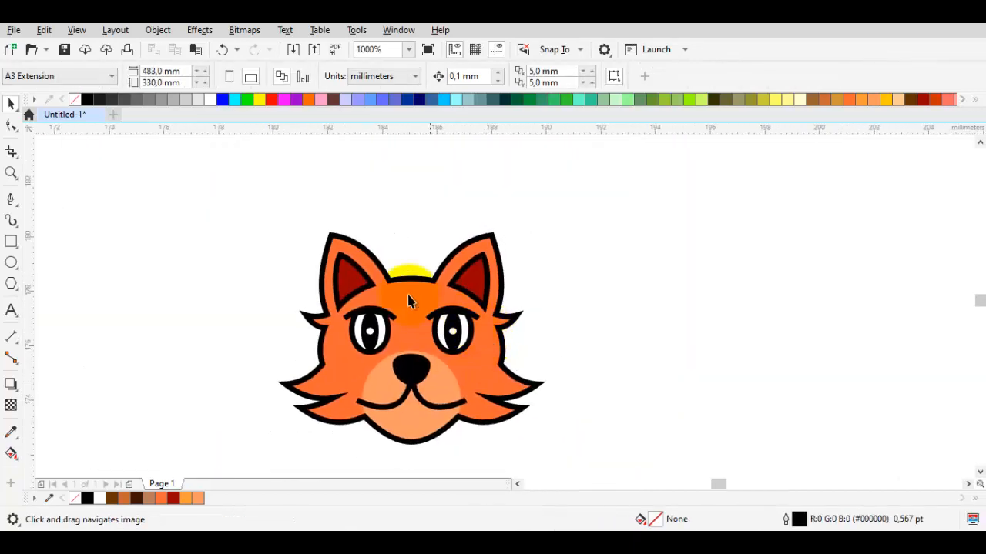
scroll(398, 280, up, 2)
drag(405, 279, 386, 320)
key(space)
drag(478, 248, 378, 245)
click(384, 394)
click(457, 400)
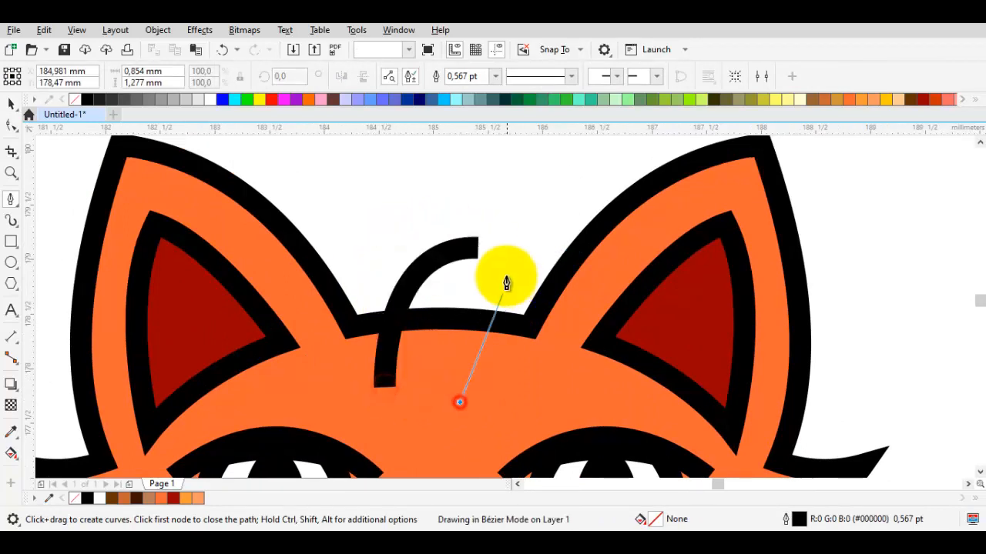
click(477, 388)
drag(479, 245, 426, 337)
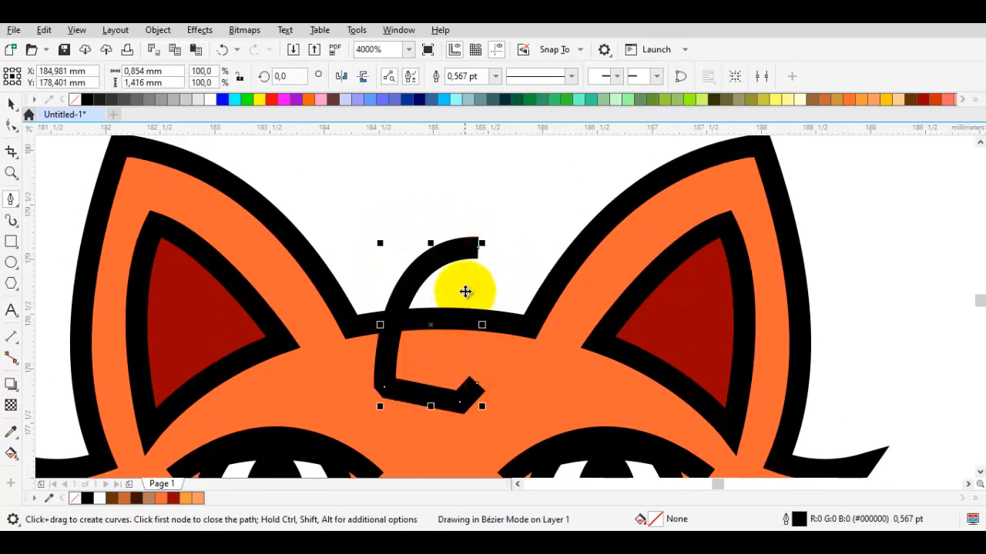
Reshape the hair tuft by moving its tip node slightly up and outward.
key(space)
double_click(465, 281)
drag(477, 248, 482, 234)
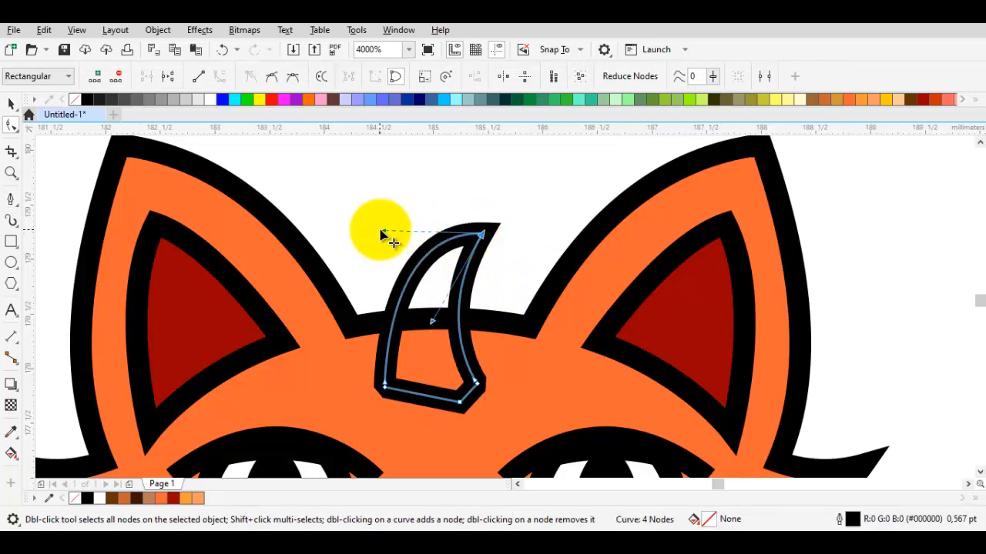
Duplicate the hair tuft with a small offset down toward the right ear and weld both tufts into one shape.
key(space)
drag(455, 275, 486, 312)
shift+click(474, 240)
click(418, 77)
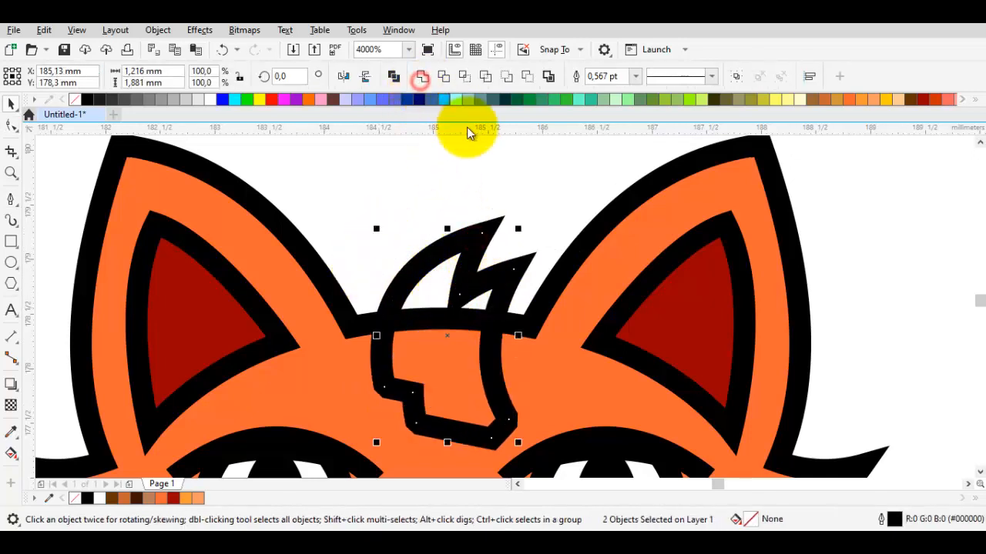
Weld the double hair tuft to the orange head fill.
drag(520, 224, 473, 254)
scroll(466, 281, up, 1)
click(415, 425)
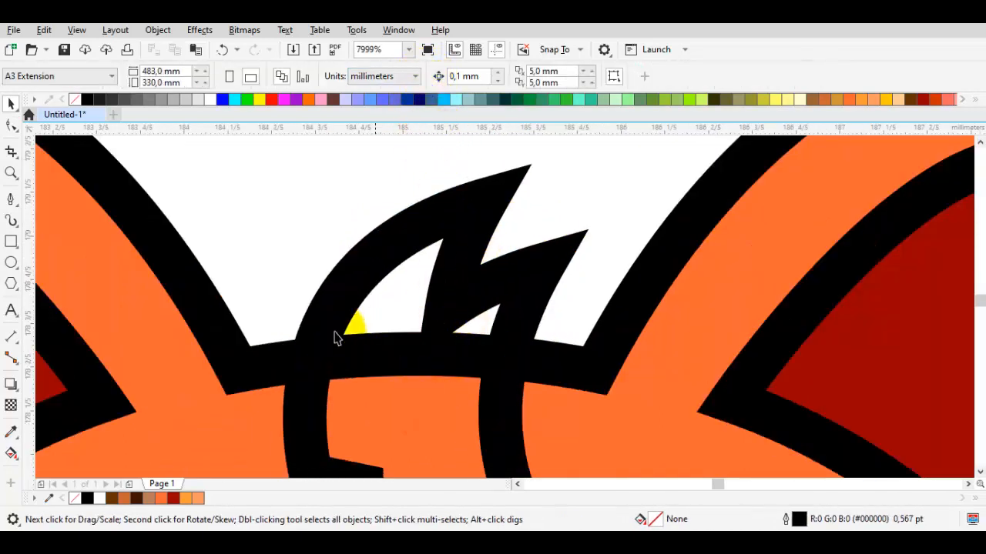
click(323, 333)
shift+click(176, 335)
click(427, 80)
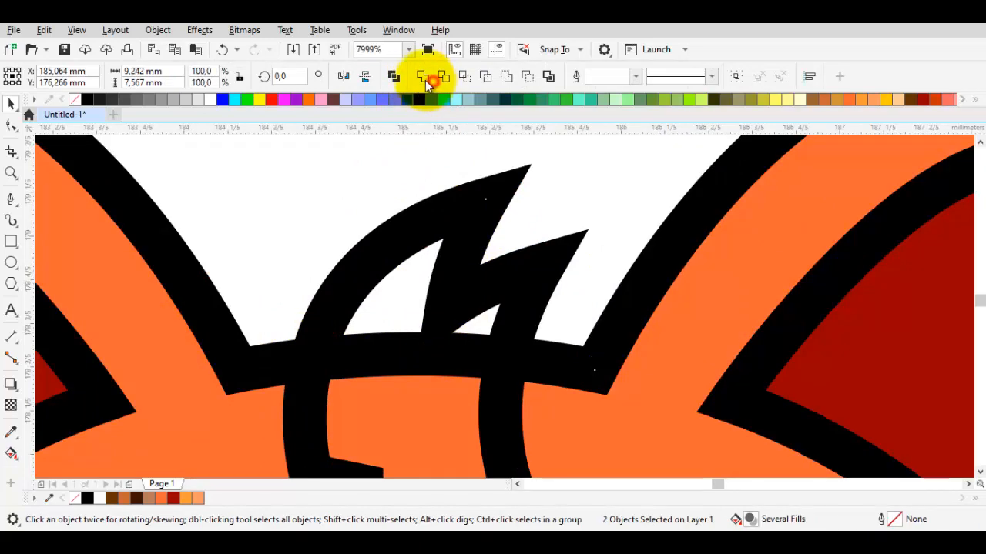
scroll(357, 292, down, 1)
scroll(362, 297, up, 1)
key(Escape)
scroll(370, 314, down, 2)
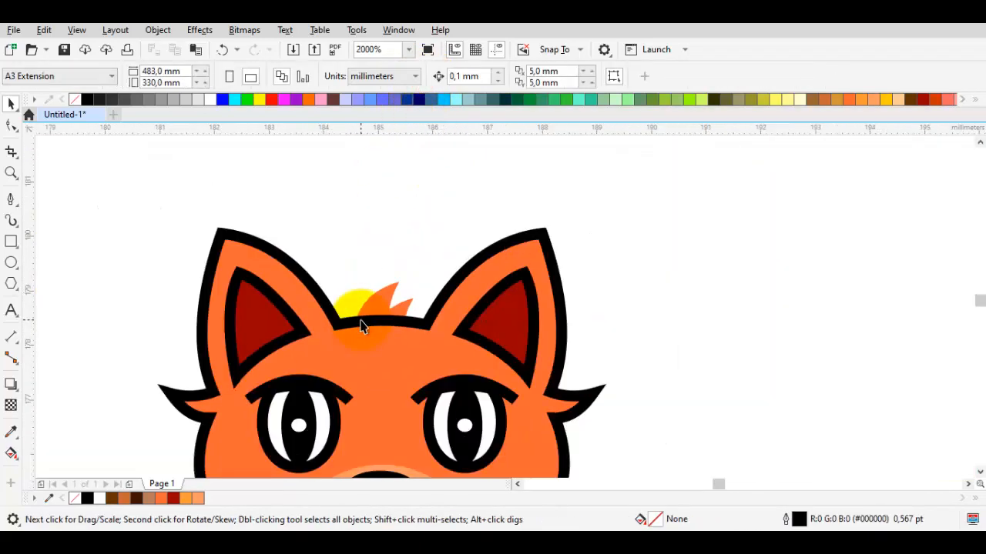
Delete the old separate head outline and give the merged head shape a black 0.567 pt outline.
click(385, 330)
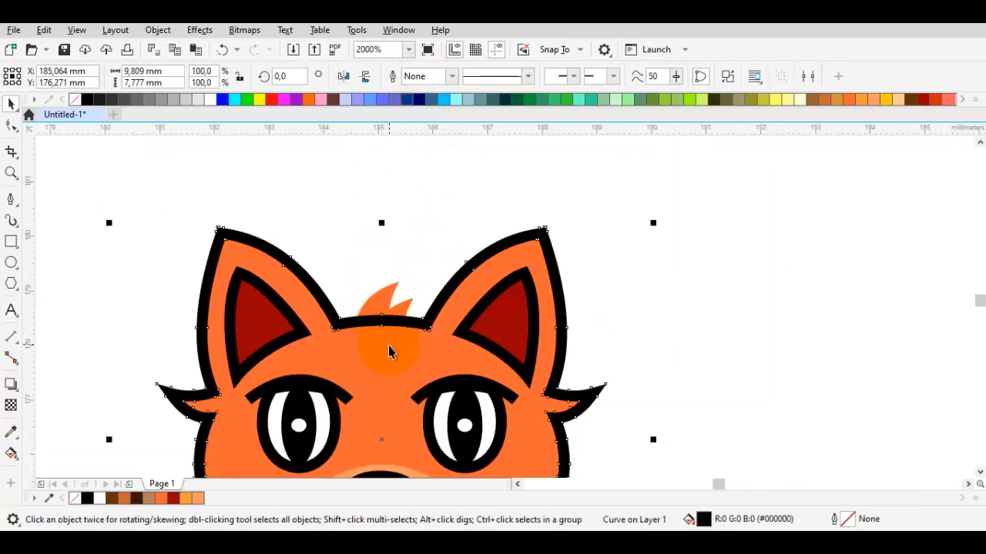
key(Delete)
click(389, 351)
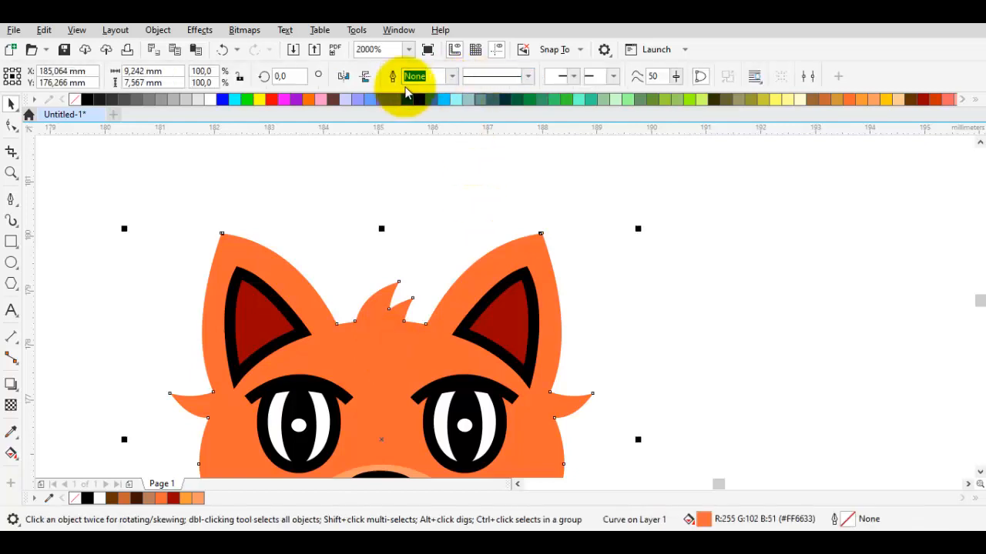
right_click(87, 100)
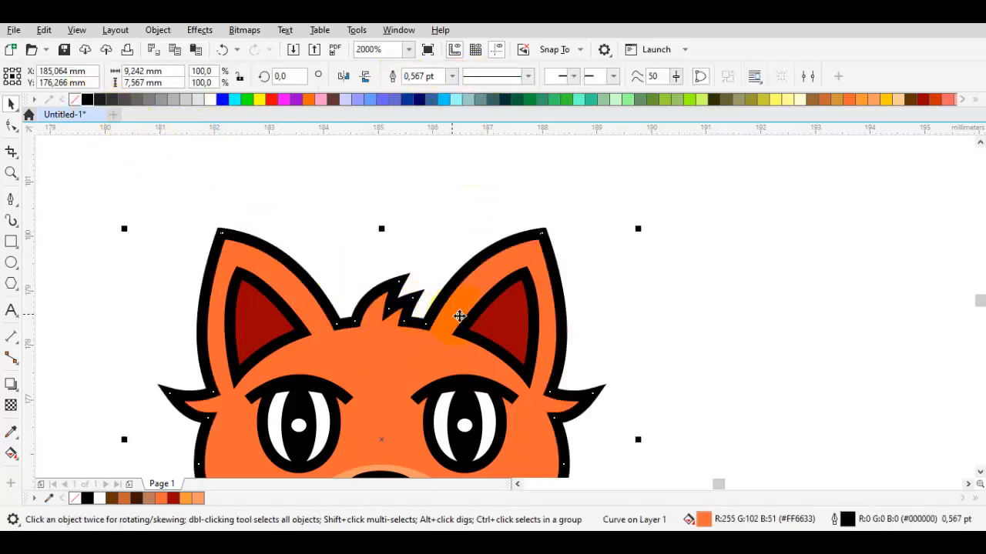
Delete the nodes at both bases of the hair tuft to smooth its joins with the head, and convert the head's outline to an object.
scroll(402, 321, up, 2)
double_click(306, 319)
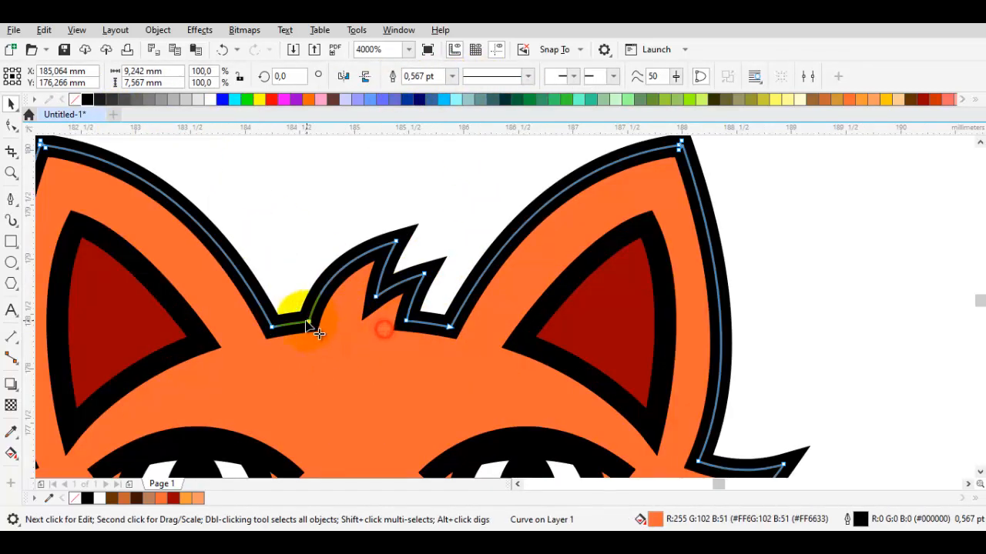
click(406, 322)
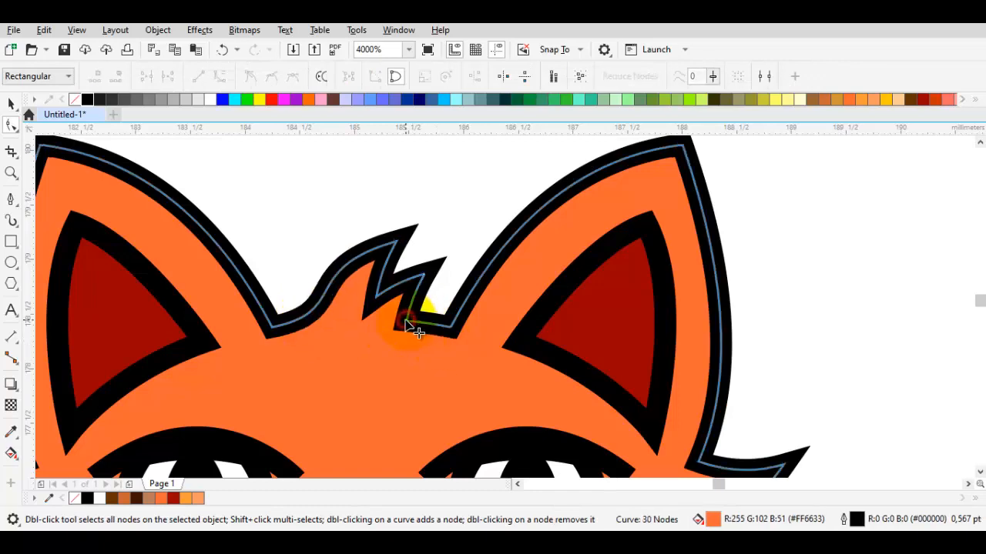
key(space)
scroll(409, 358, down, 2)
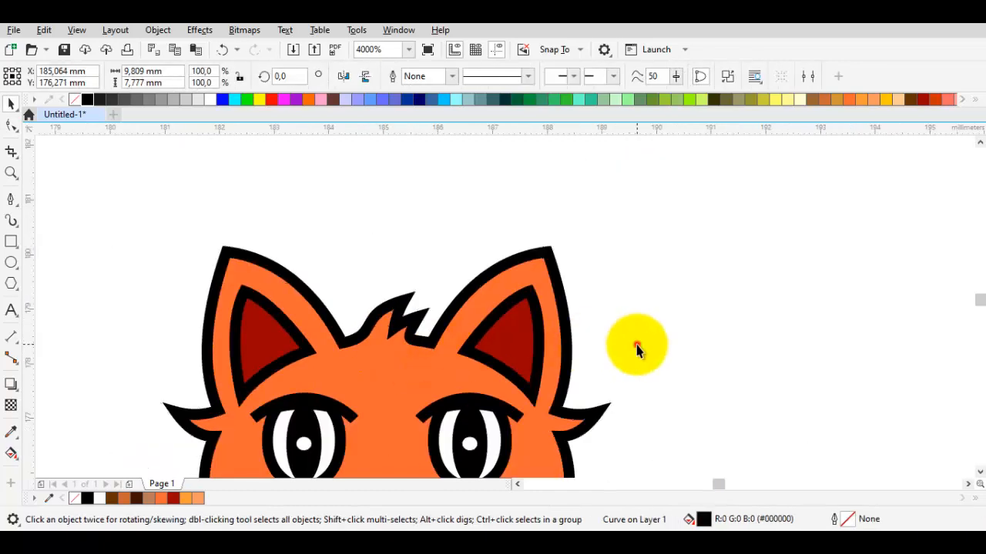
click(637, 345)
scroll(637, 345, down, 1)
drag(637, 330, 469, 271)
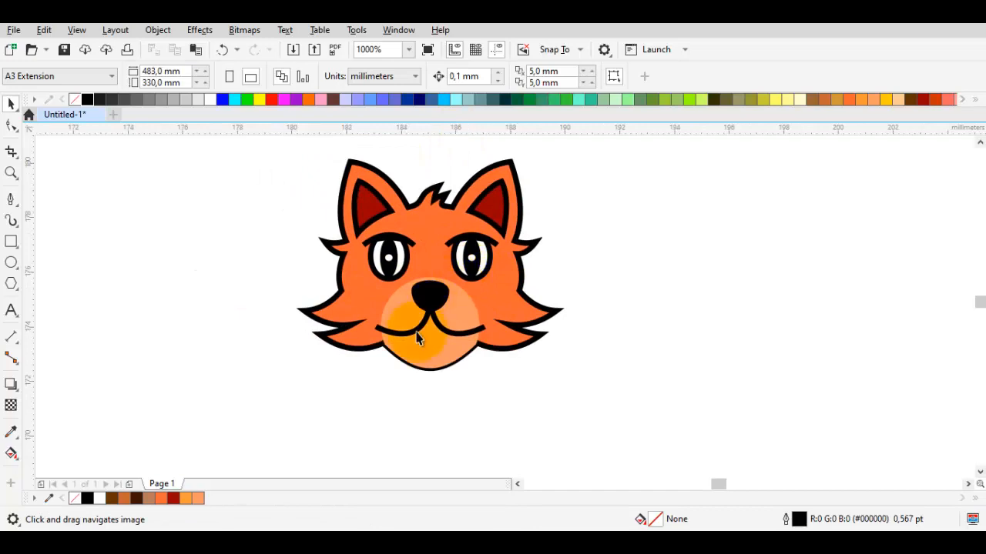
Reorder the peach muzzle so it lies behind the black head outline.
scroll(416, 339, up, 1)
click(435, 350)
right_click(436, 350)
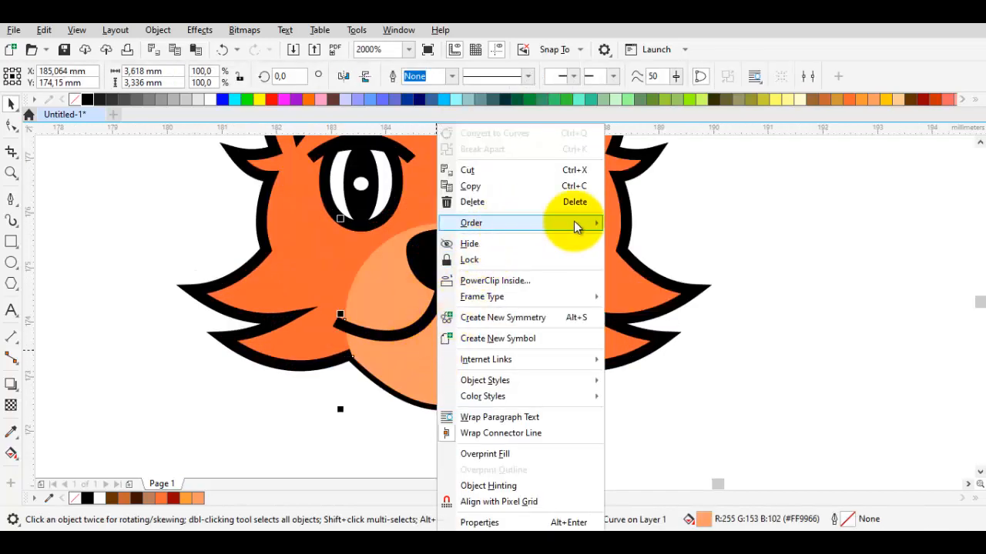
mouse_move(574, 222)
click(631, 329)
click(561, 265)
scroll(561, 264, down, 1)
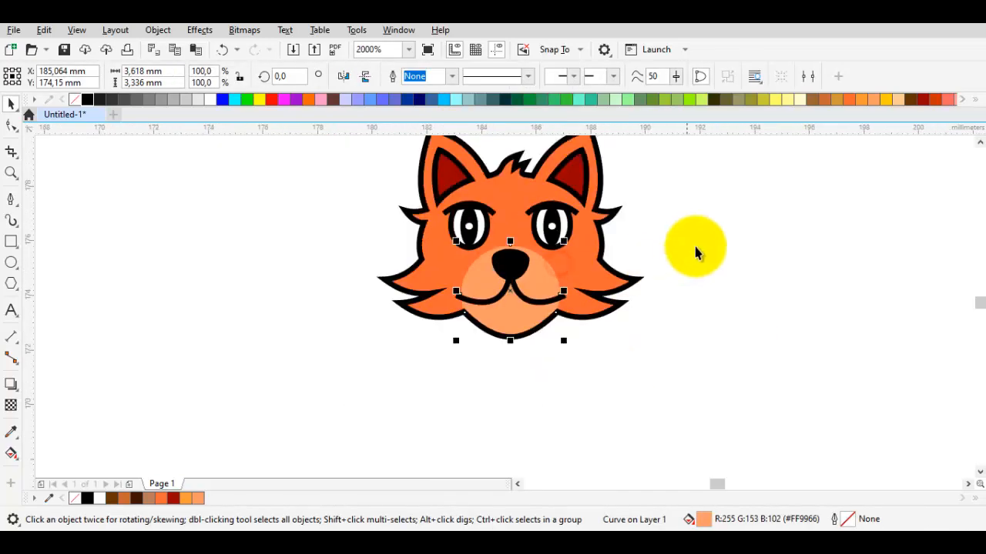
click(696, 247)
scroll(513, 246, up, 1)
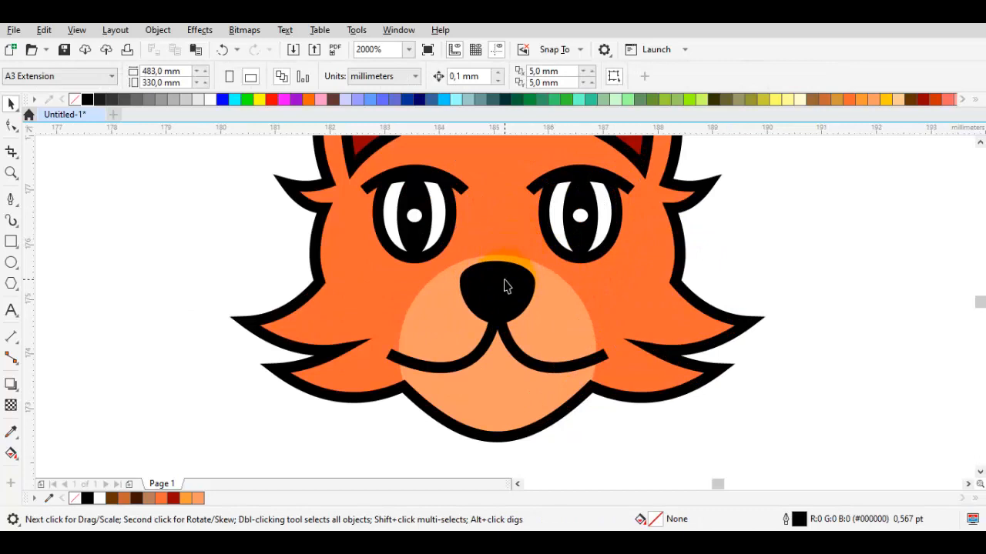
Draw a rectangle about 5.7 mm wide and 2.6 mm high for the body, starting just below the chin.
scroll(516, 271, down, 1)
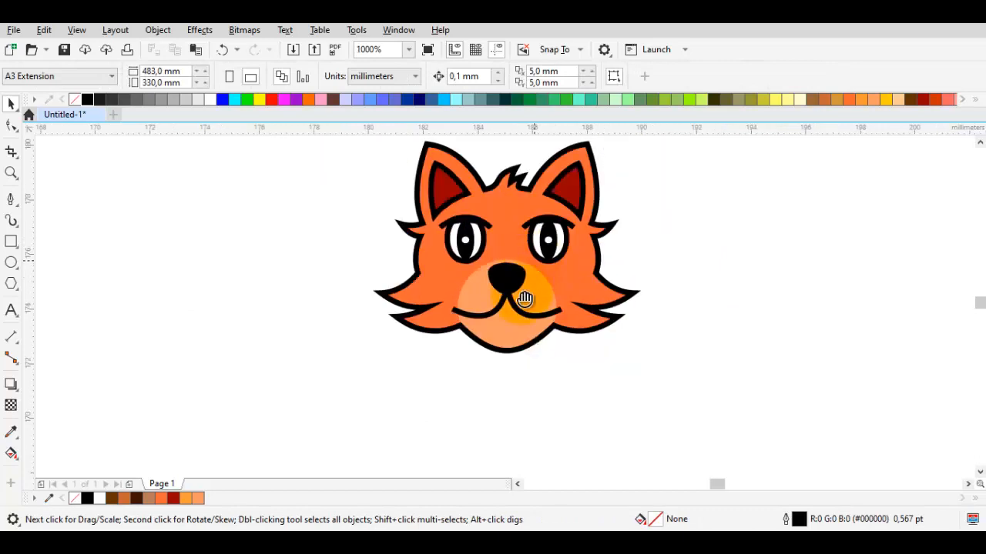
scroll(481, 254, up, 1)
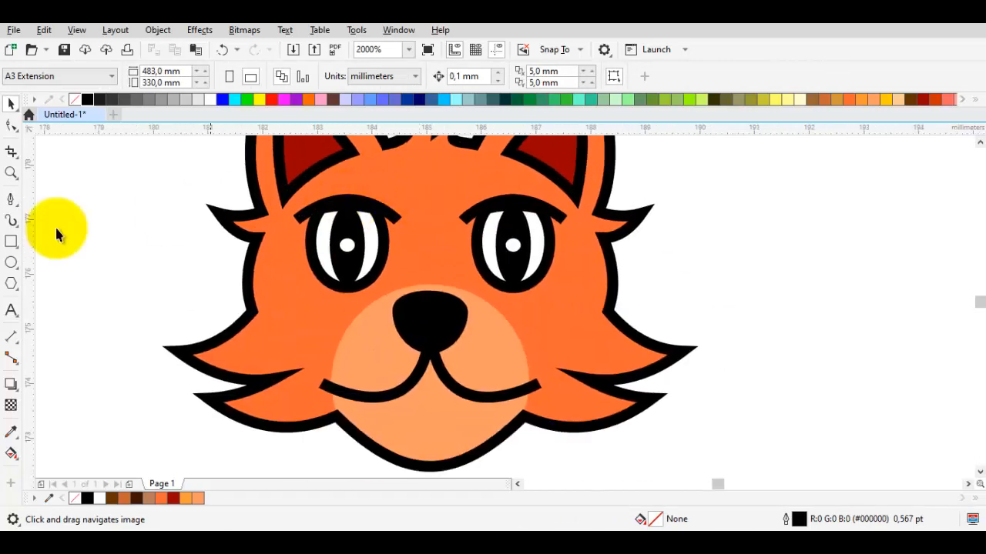
scroll(270, 255, down, 1)
drag(309, 297, 286, 268)
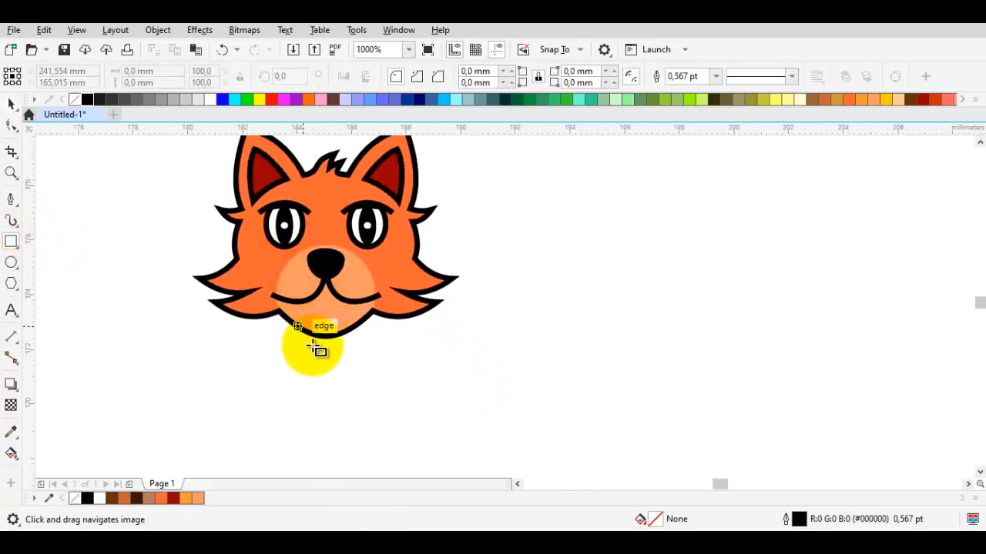
scroll(315, 339, up, 1)
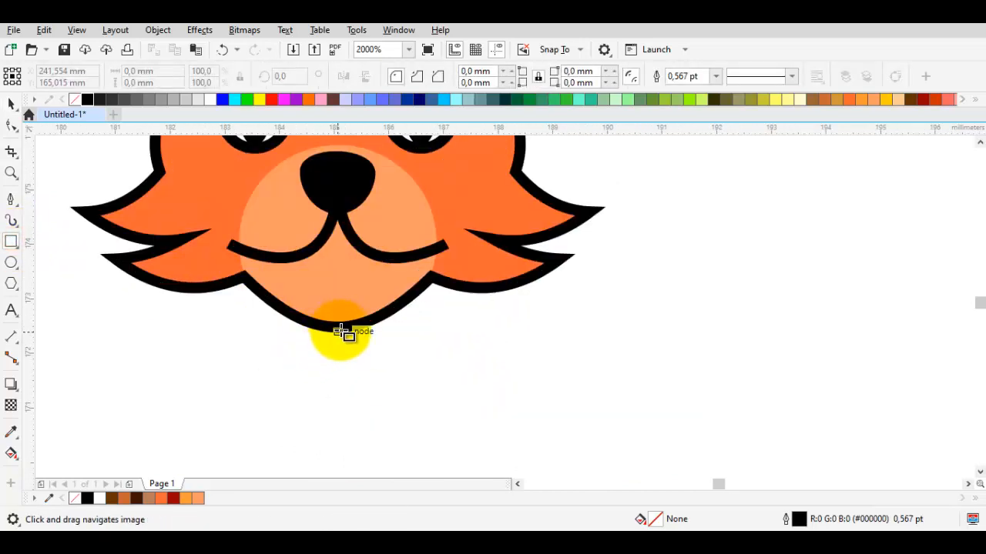
drag(361, 341, 577, 458)
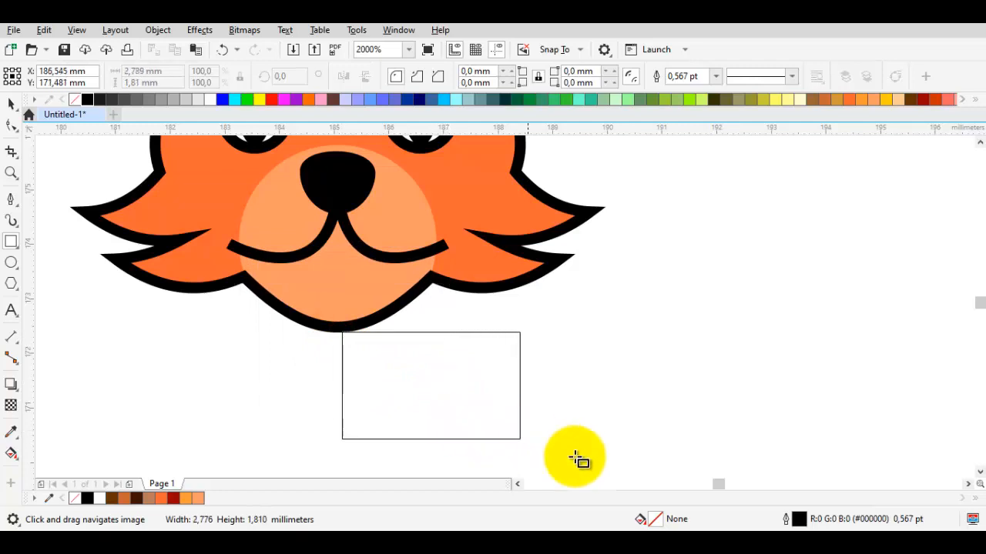
Move the body rectangle up behind the head and round all its corners to about 0.9 mm.
key(space)
mouse_move(403, 331)
mouse_down()
mouse_move(397, 286)
mouse_move(408, 281)
mouse_move(392, 286)
mouse_move(538, 298)
mouse_move(570, 294)
mouse_move(567, 283)
mouse_up()
click(11, 125)
key(space)
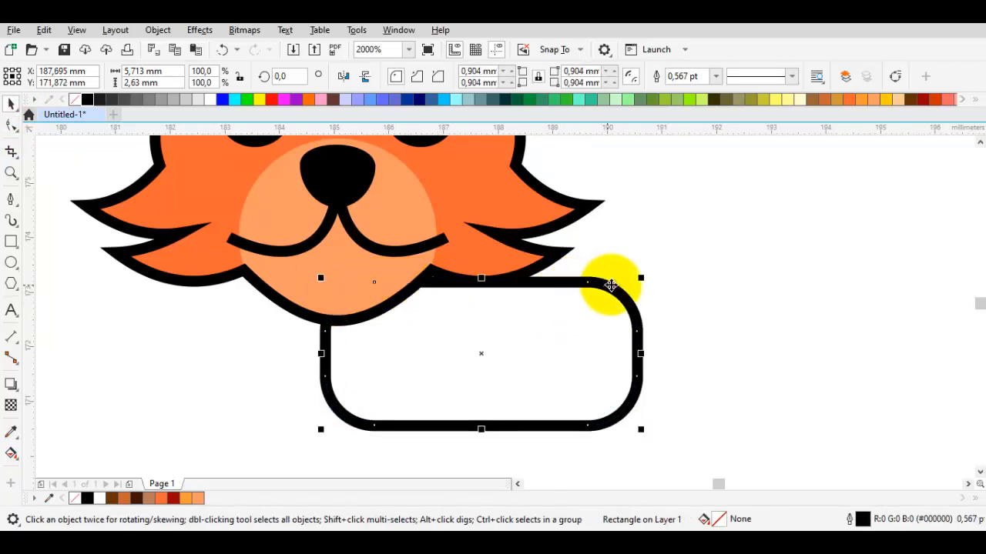
Enlarge the rounded body rectangle to about 6.2 by 3.3 mm and shift it slightly left beneath the head.
drag(481, 280, 483, 260)
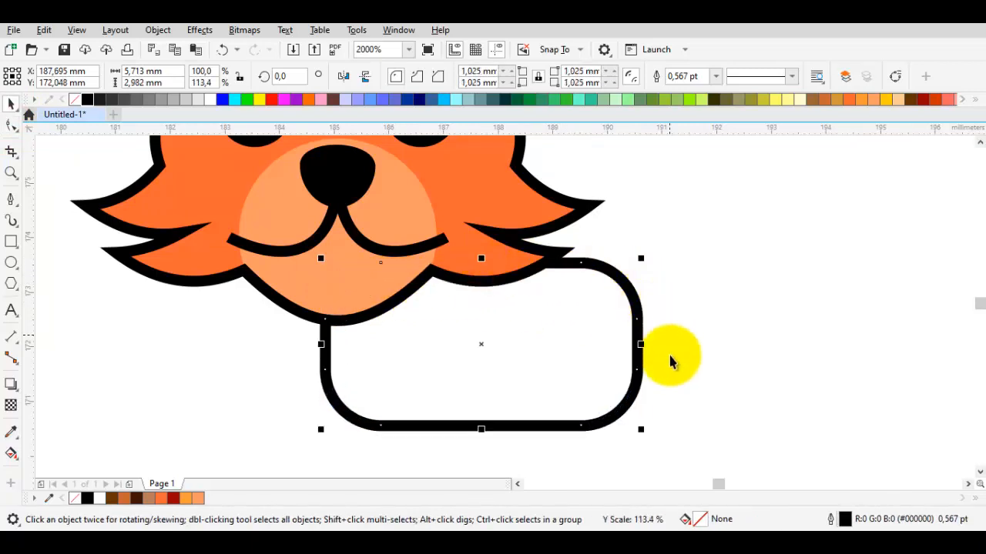
drag(645, 256, 672, 229)
mouse_move(572, 321)
mouse_down()
mouse_move(545, 317)
mouse_move(573, 327)
mouse_up()
click(740, 313)
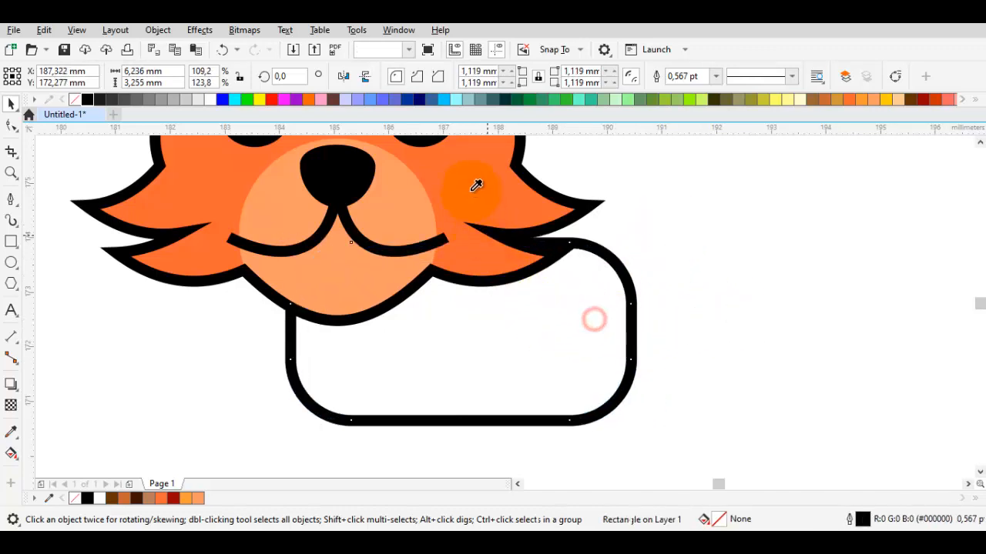
Fill the body with the head's orange (#FF6633) using the color eyedropper.
click(493, 352)
key(i)
click(469, 205)
click(539, 373)
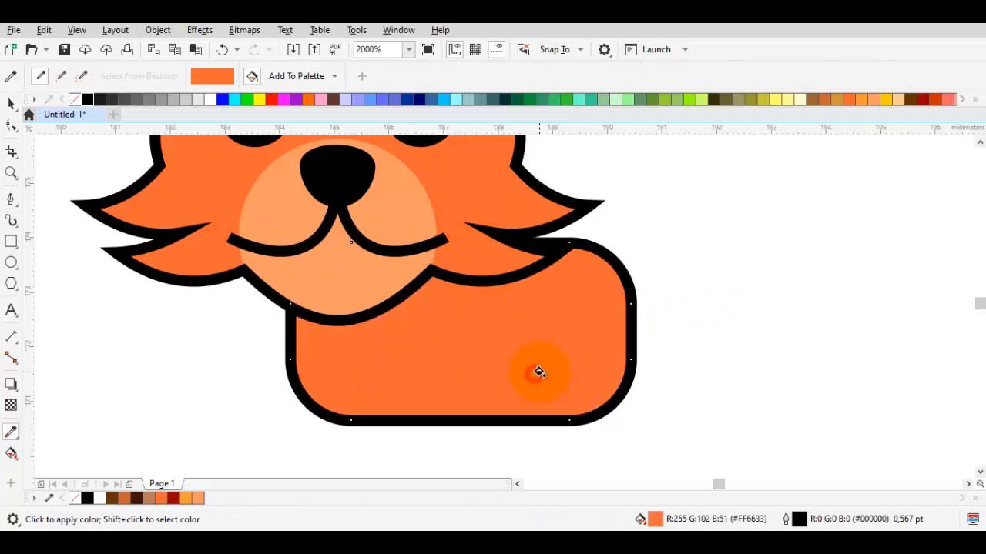
scroll(540, 372, down, 1)
key(space)
Scale the body up to about 6.5 by 3.4 mm and convert it to curves.
click(541, 373)
scroll(547, 365, up, 1)
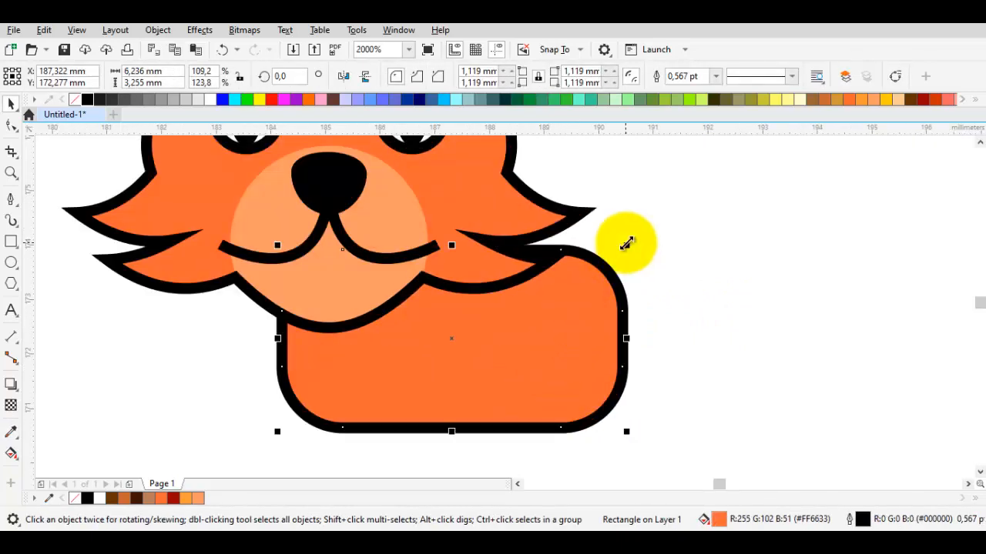
drag(626, 243, 639, 239)
key(ctrl+q)
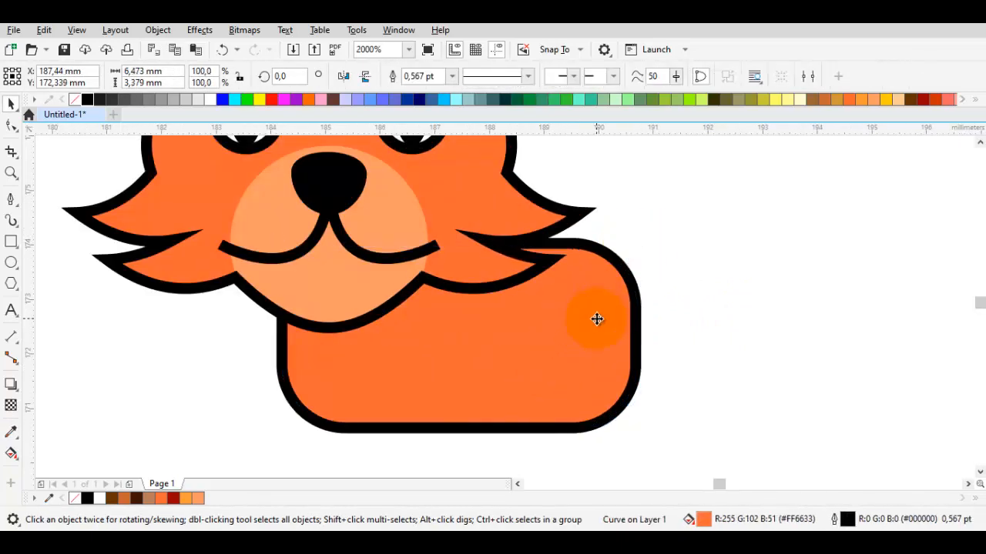
Delete the two nodes of the body's upper-right corner and shorten the right side node's upper handle to slope the back.
double_click(594, 319)
double_click(636, 307)
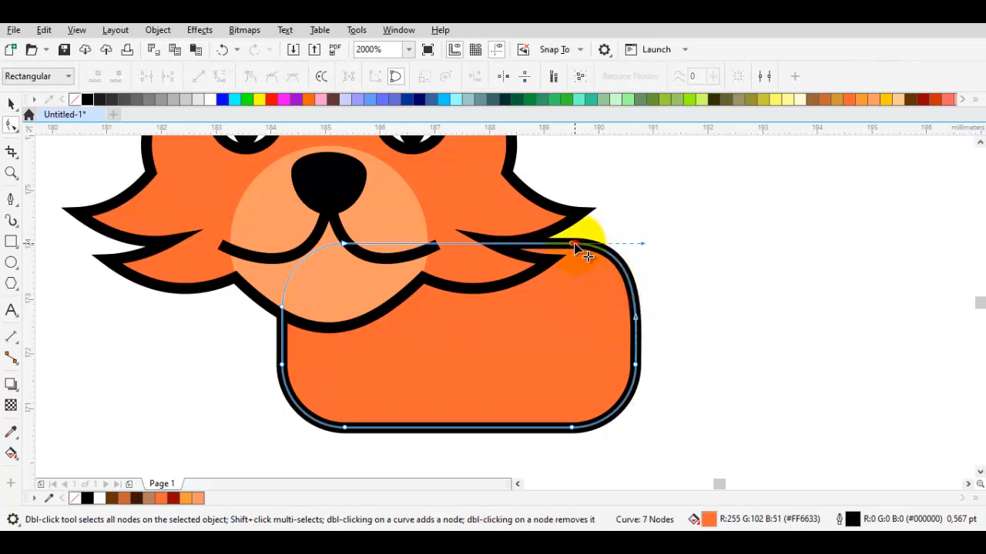
double_click(574, 243)
click(635, 366)
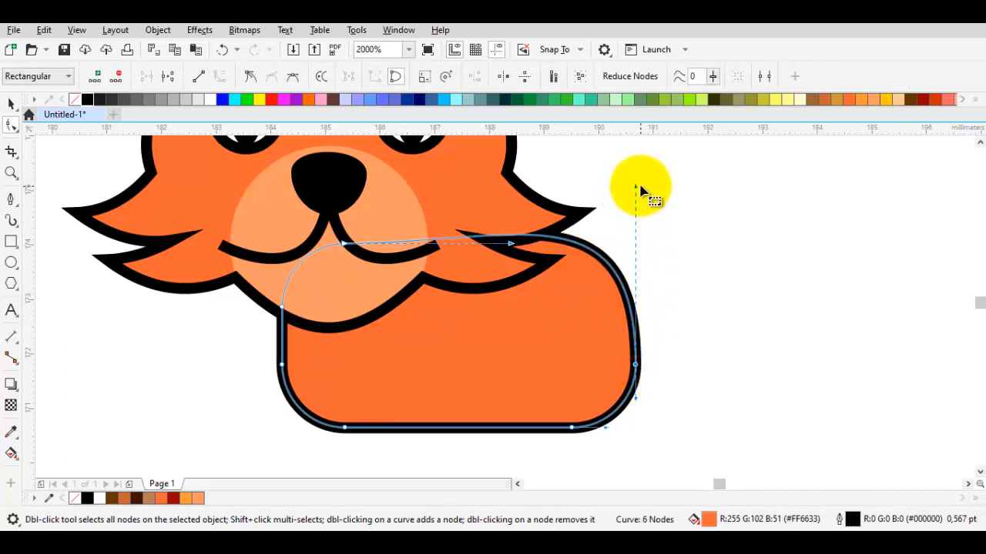
drag(638, 185, 641, 231)
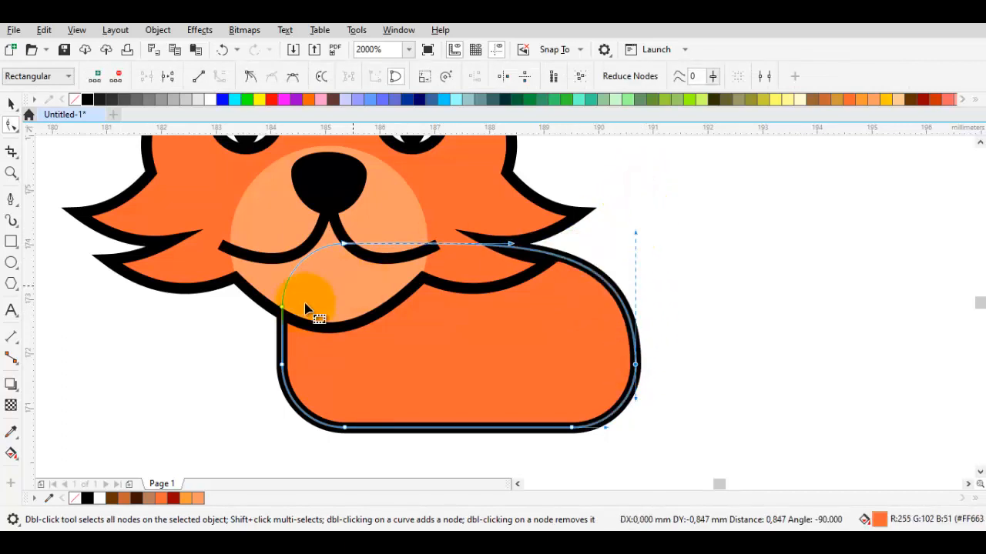
Delete the two nodes on the body's left side to round off the chest.
key(space)
double_click(283, 309)
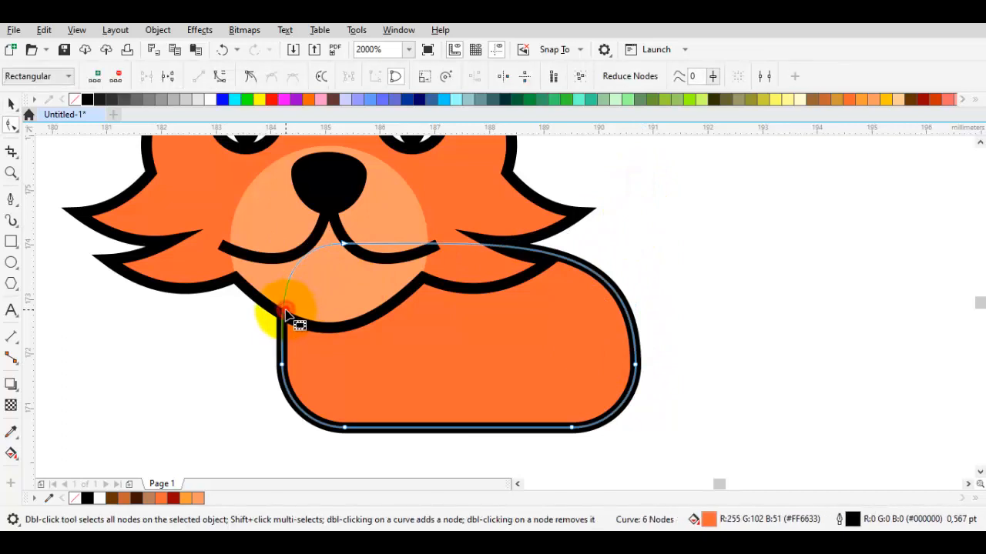
double_click(281, 365)
key(space)
scroll(375, 388, down, 2)
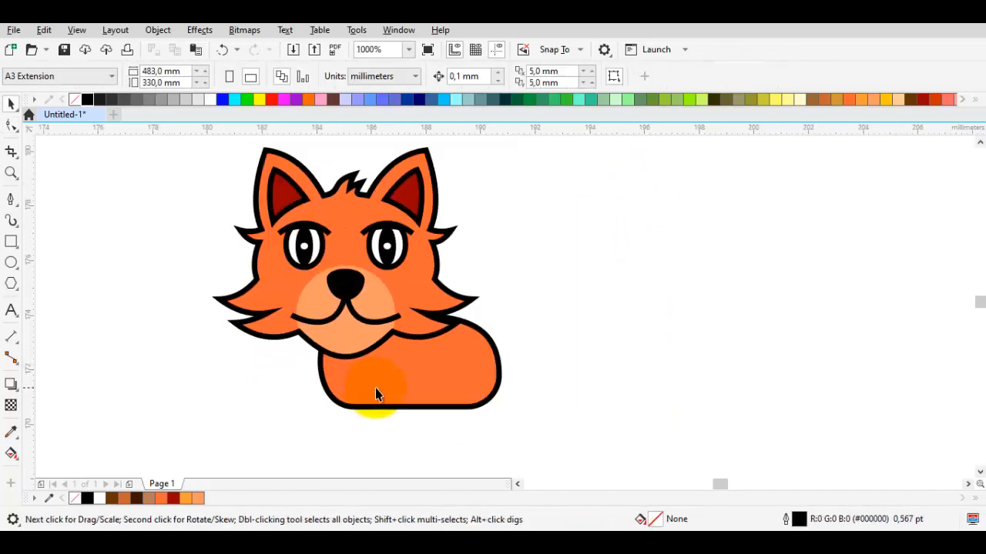
Scale the body down to about 5.4 by 2.8 mm, keeping it tucked under the head.
scroll(385, 388, up, 2)
click(396, 393)
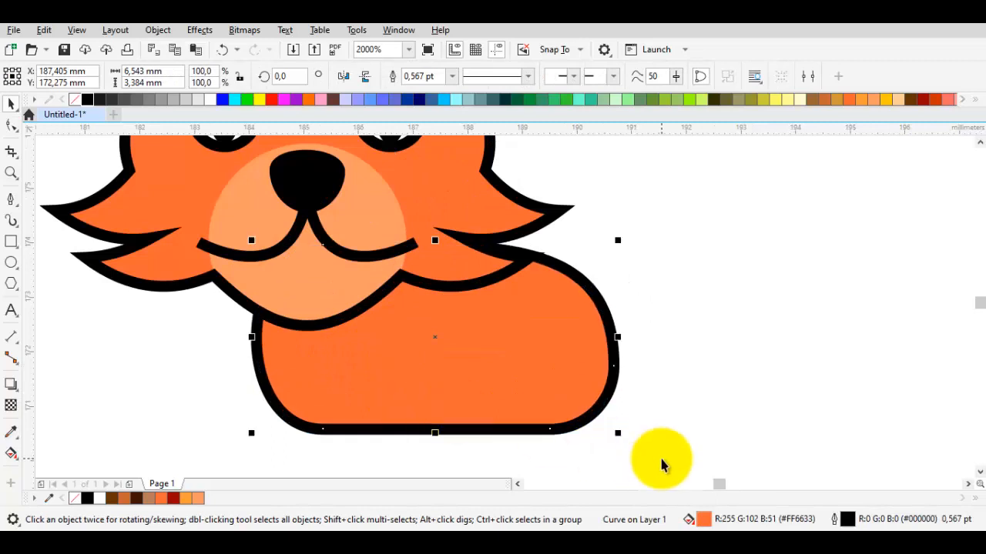
drag(615, 429, 601, 424)
drag(514, 389, 505, 378)
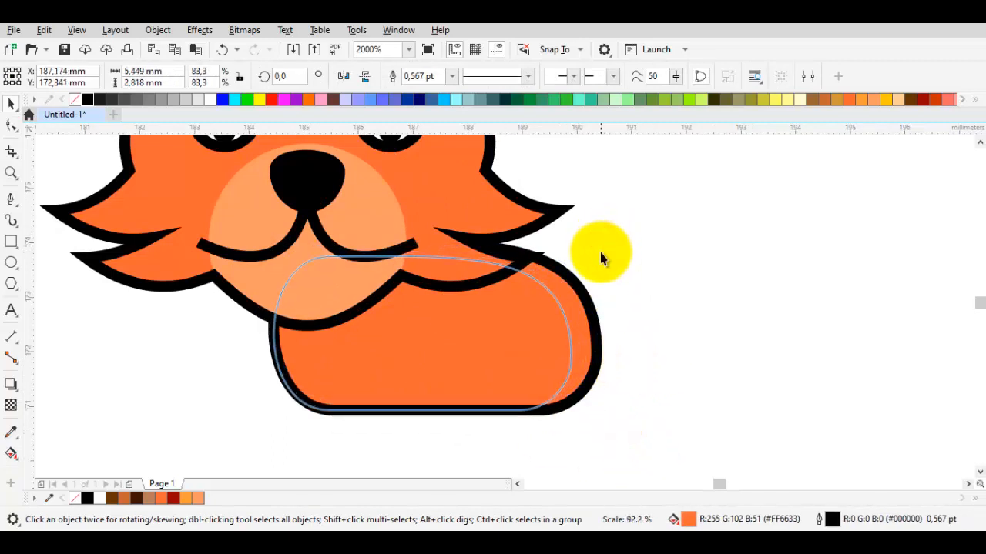
click(627, 314)
Draw a leg rectangle about 0.7 by 1.4 mm at the body's lower edge and fully round its corners to 0.349 mm.
scroll(626, 315, down, 2)
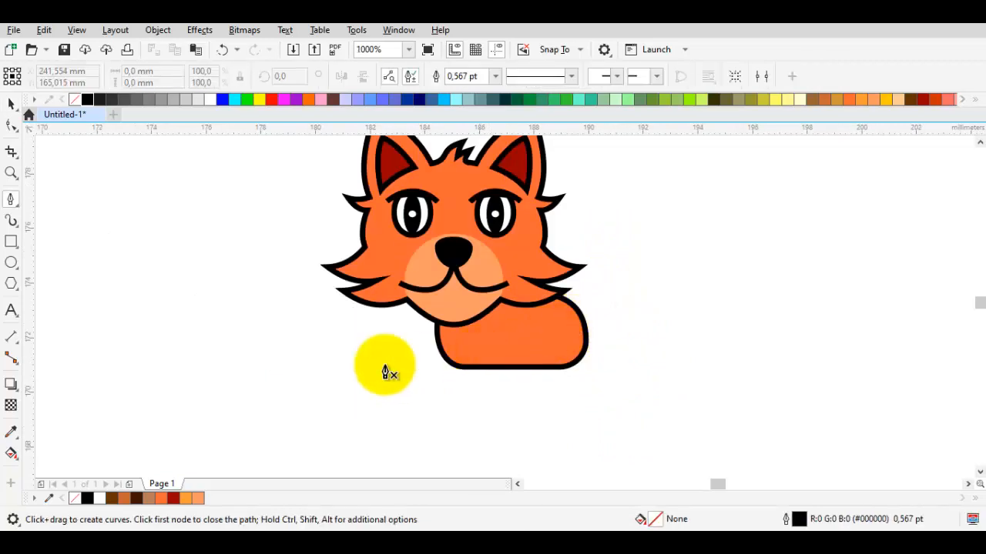
scroll(472, 375, up, 2)
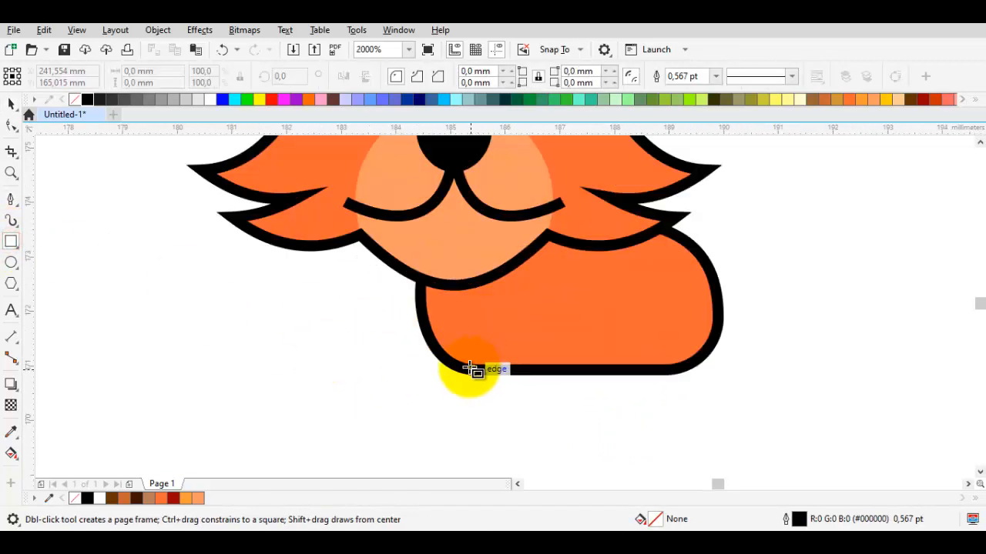
drag(467, 368, 506, 444)
click(11, 124)
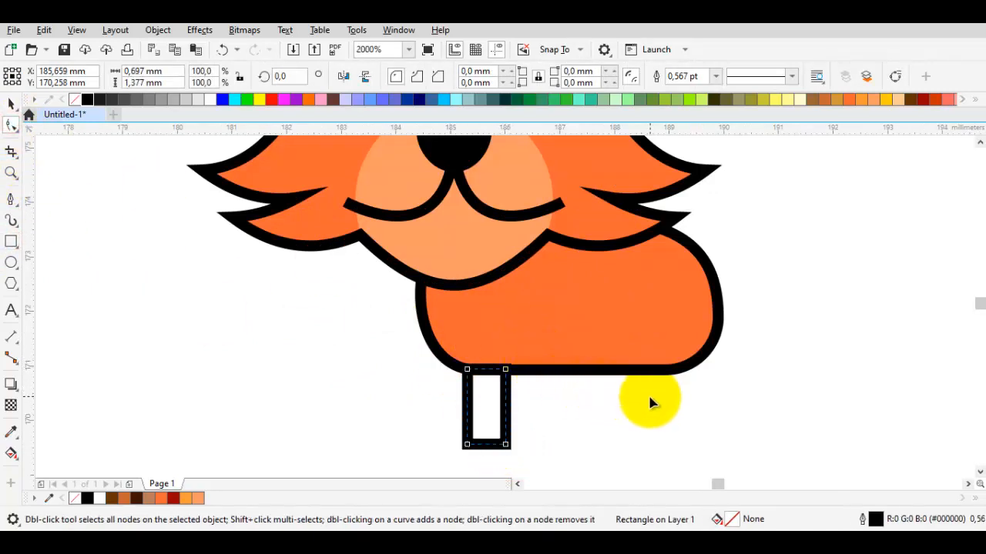
drag(469, 370, 500, 383)
key(space)
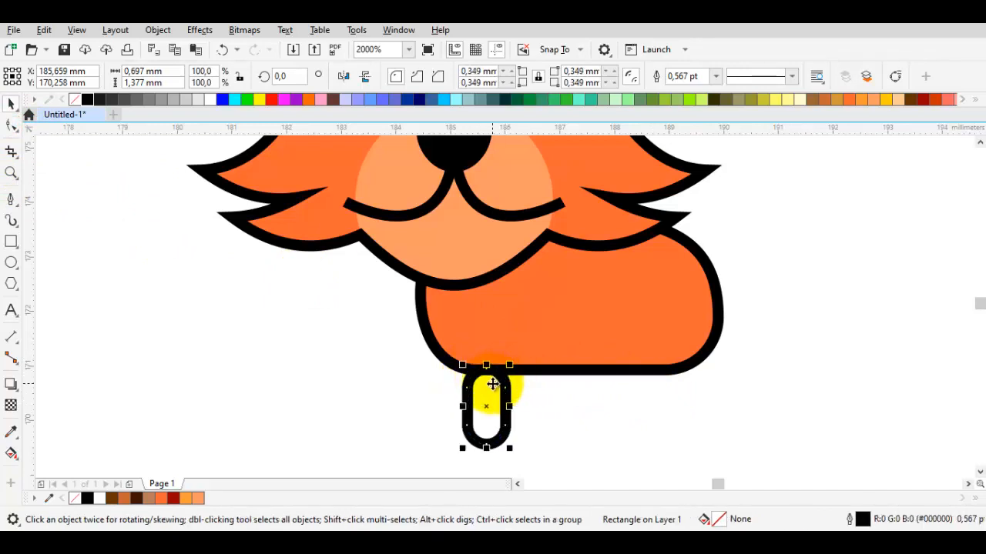
Move the leg up onto the body's lower-left corner and fill it with the body's orange (#FF6633).
drag(458, 350, 458, 351)
scroll(457, 355, up, 1)
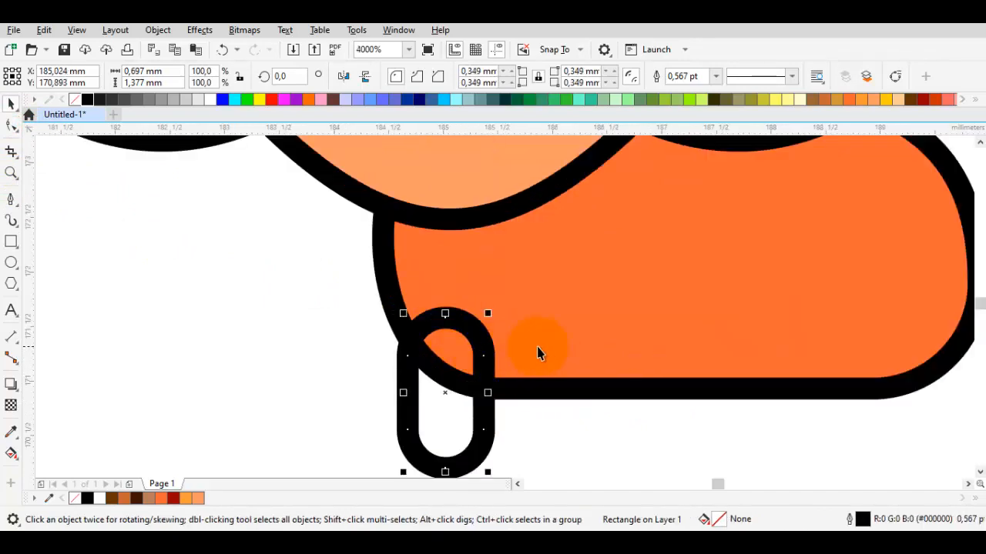
click(531, 344)
click(443, 391)
key(space)
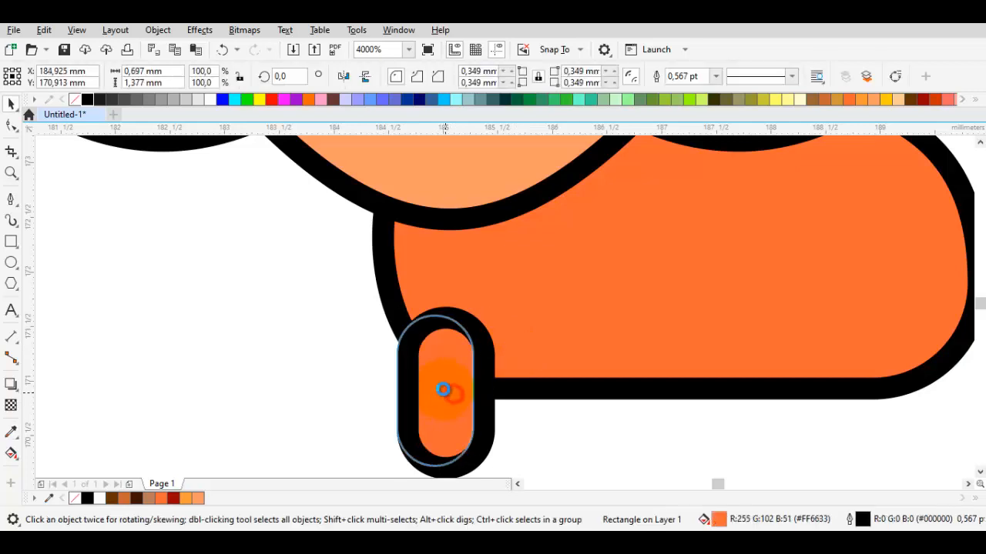
Lengthen the leg to about 1.5 mm and duplicate it along the body's lower edge to make two pairs of legs.
drag(445, 314, 480, 298)
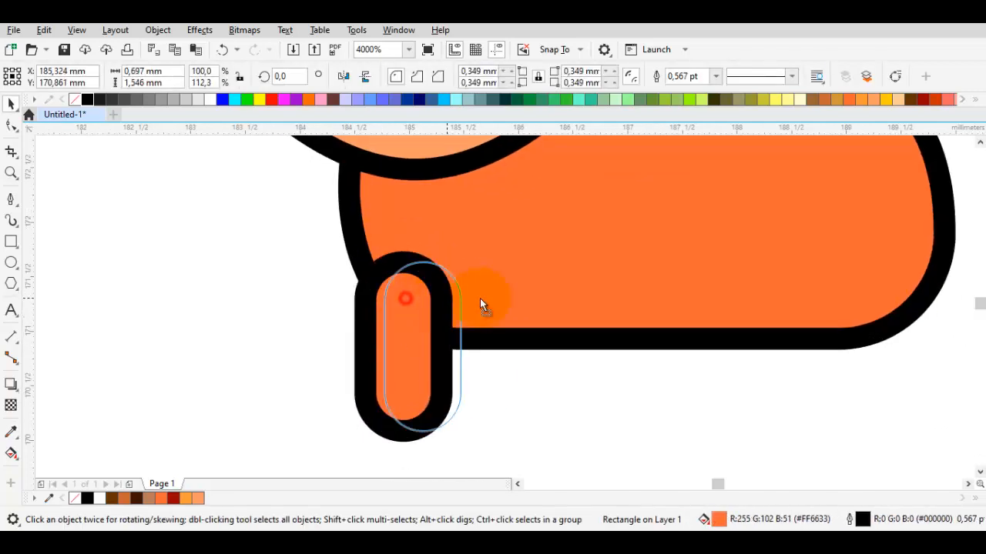
drag(558, 302, 700, 294)
right_click(906, 310)
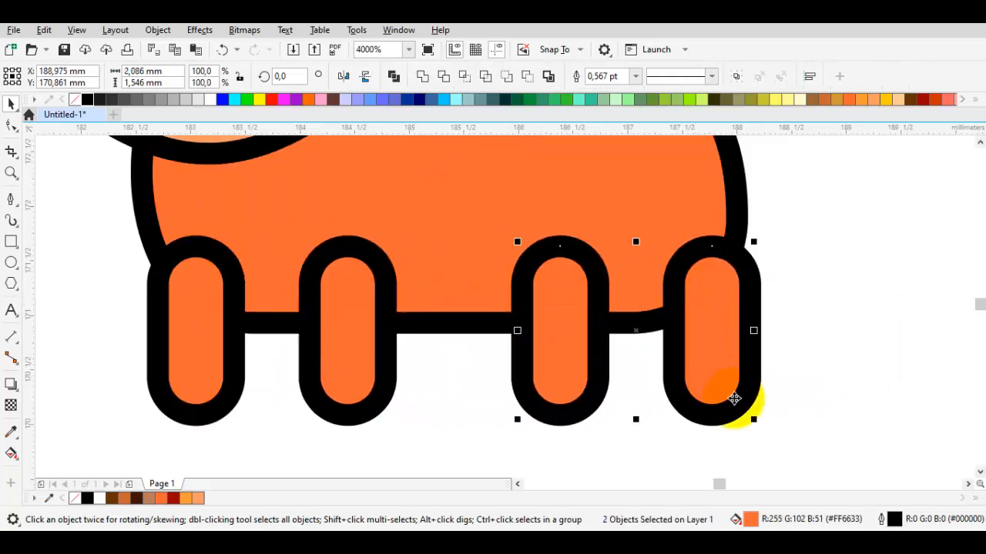
Move the right-hand pair of legs slightly up so it sits higher than the front pair.
drag(734, 399, 736, 415)
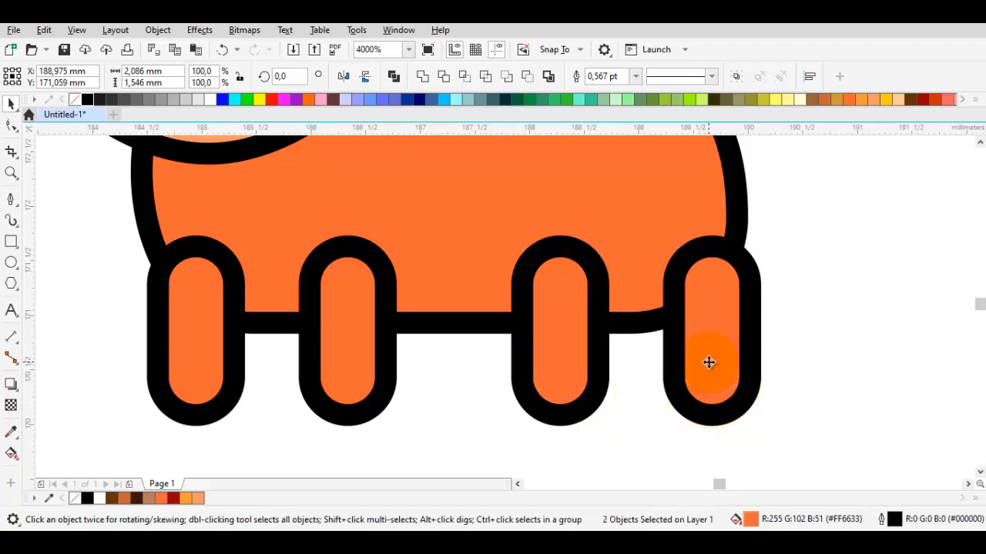
scroll(716, 358, down, 2)
click(762, 363)
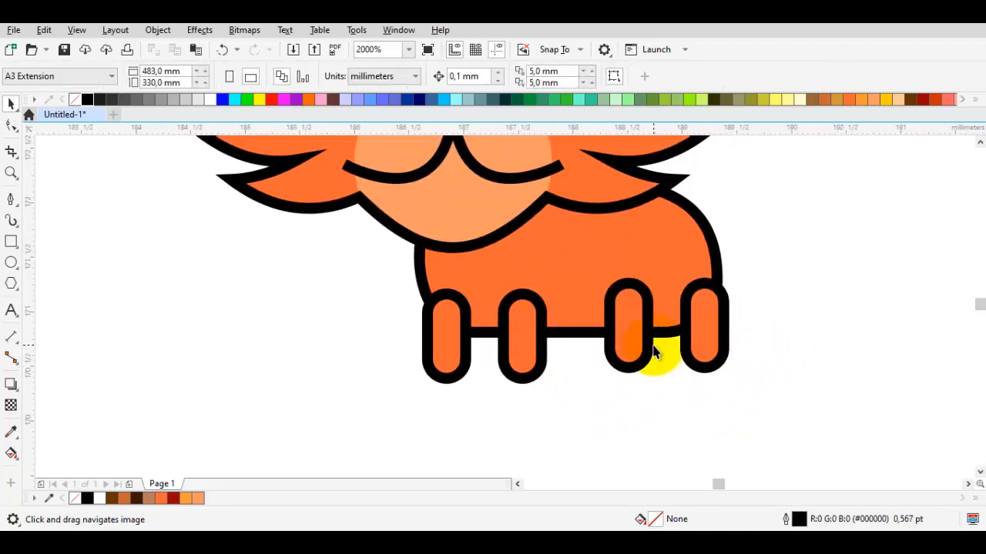
Select the four legs together with the body and weld them into a single body shape.
scroll(654, 352, up, 2)
scroll(531, 353, down, 1)
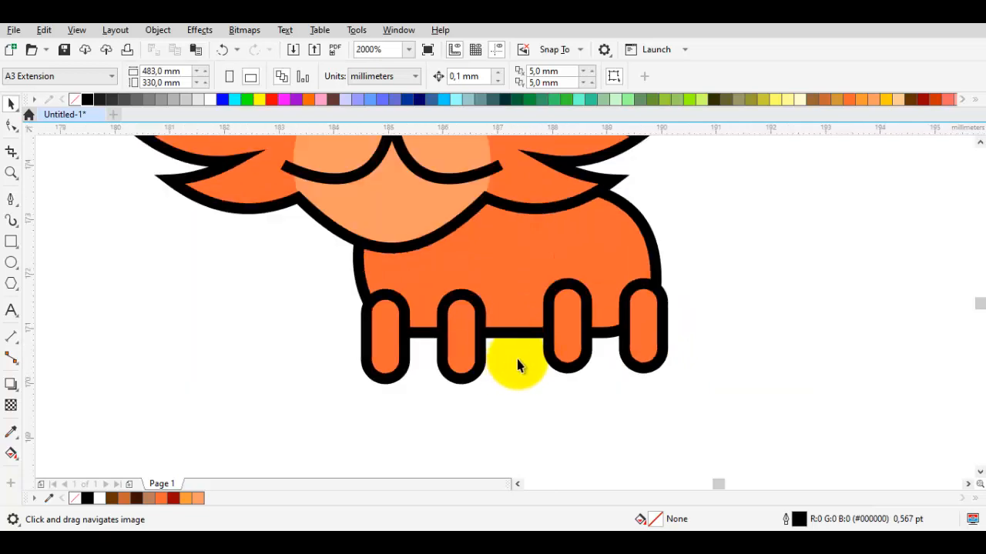
scroll(518, 360, down, 1)
drag(676, 394, 372, 307)
scroll(539, 308, up, 1)
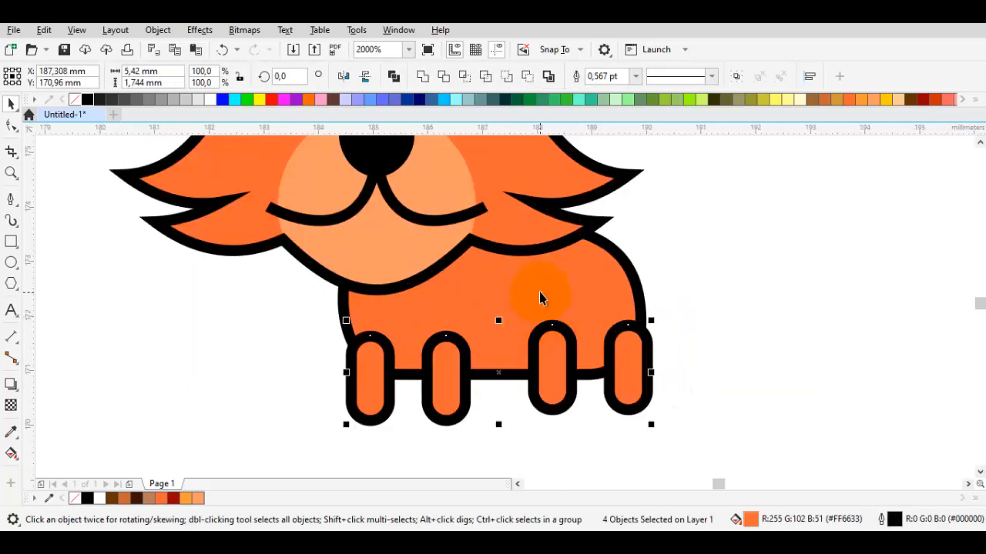
shift+click(540, 298)
click(422, 77)
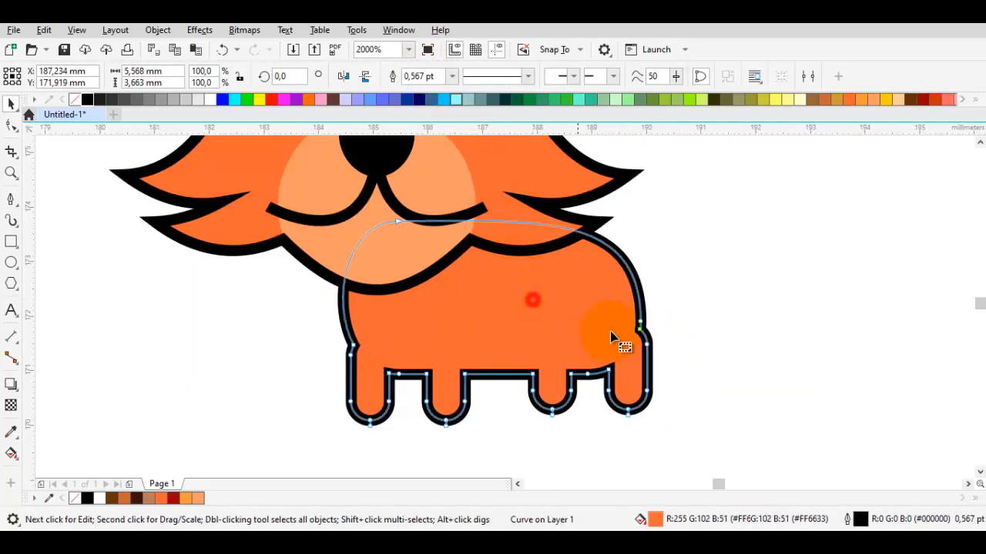
Delete the surplus nodes where the body's sides meet the outer legs so each side runs down in one smooth curve.
key(F10)
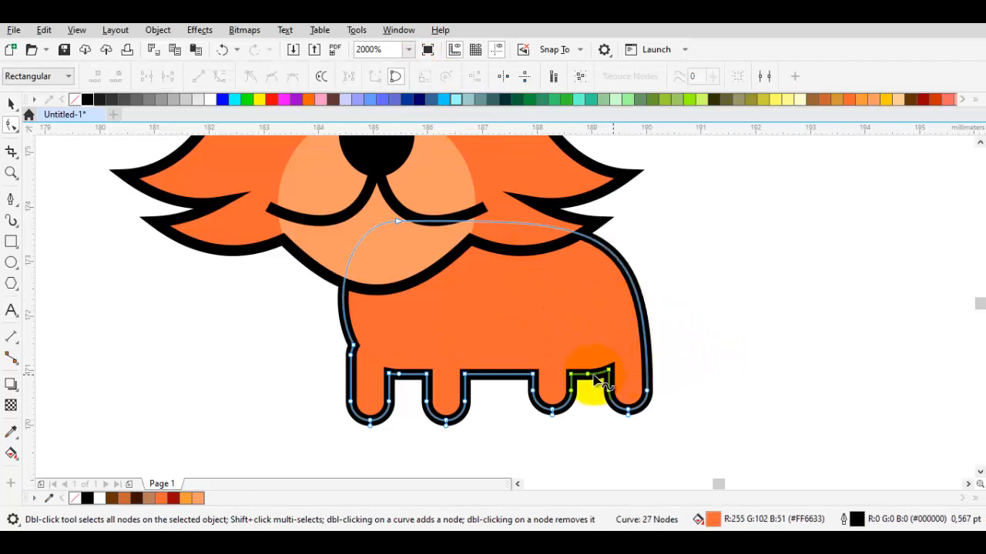
scroll(499, 377, up, 1)
click(149, 286)
click(261, 346)
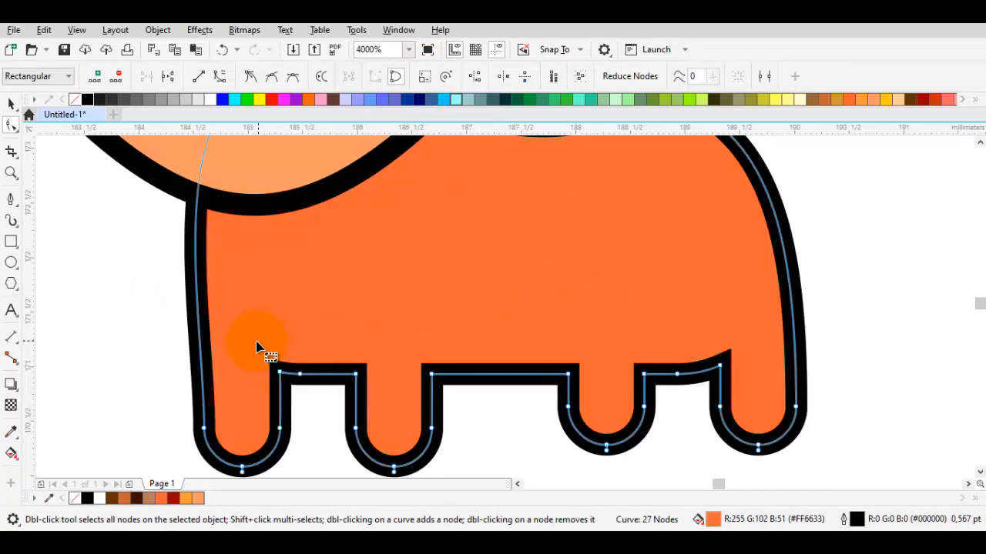
key(Delete)
drag(174, 410, 218, 437)
key(Delete)
scroll(222, 439, down, 2)
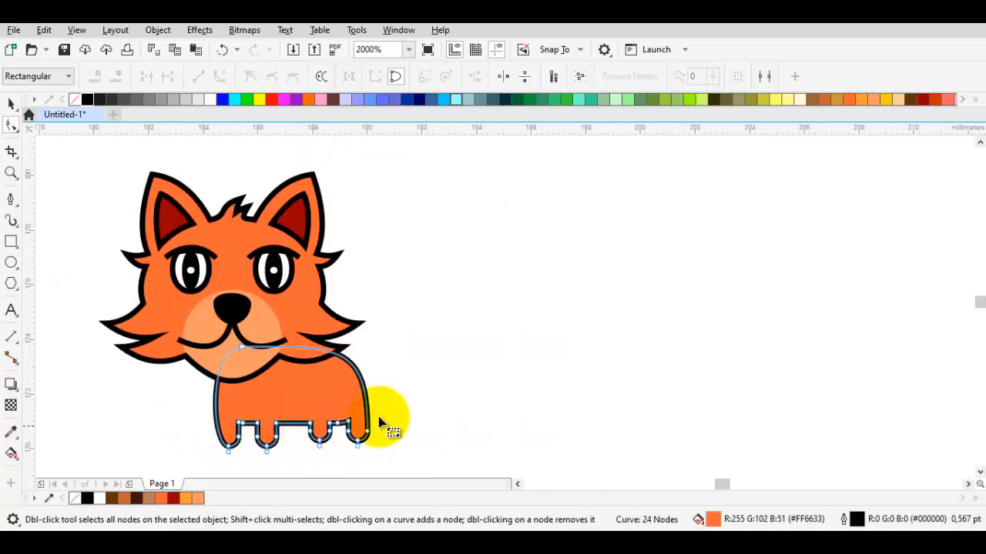
click(457, 402)
Draw an upward-curving open tail line with the Pen tool, about 3 mm wide and 0.7 mm tall, starting inside the body's rear.
scroll(328, 393, up, 1)
key(space)
drag(436, 396, 370, 368)
key(p)
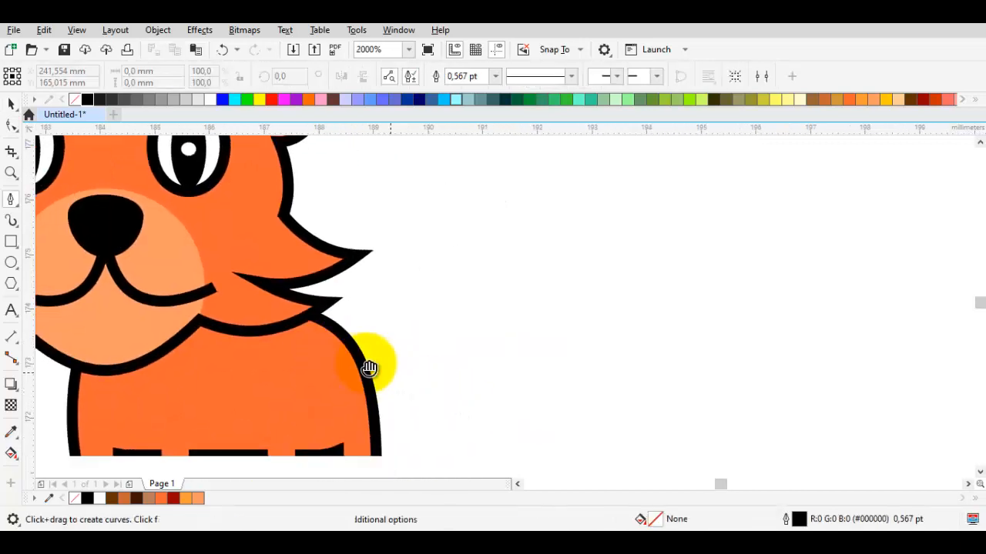
drag(469, 351, 372, 409)
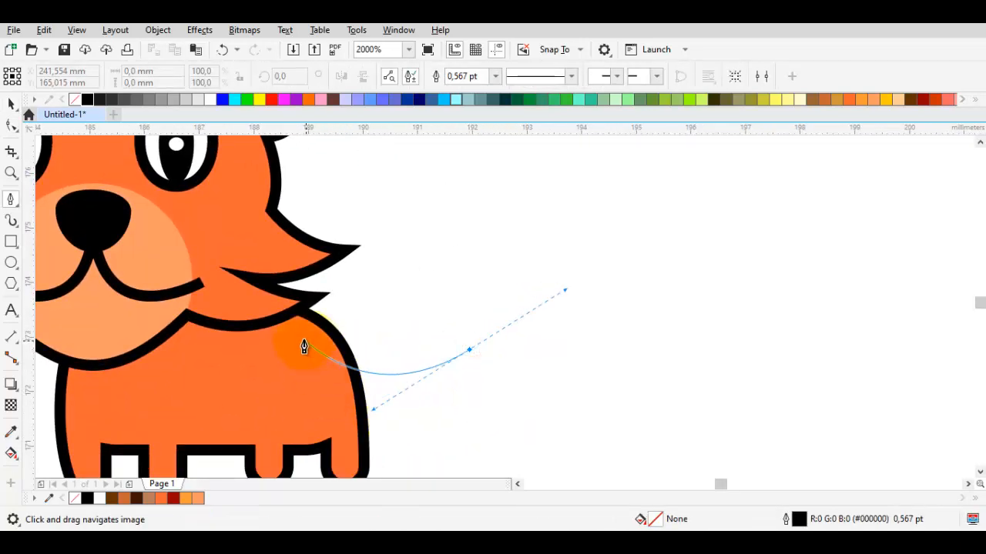
click(303, 343)
key(space)
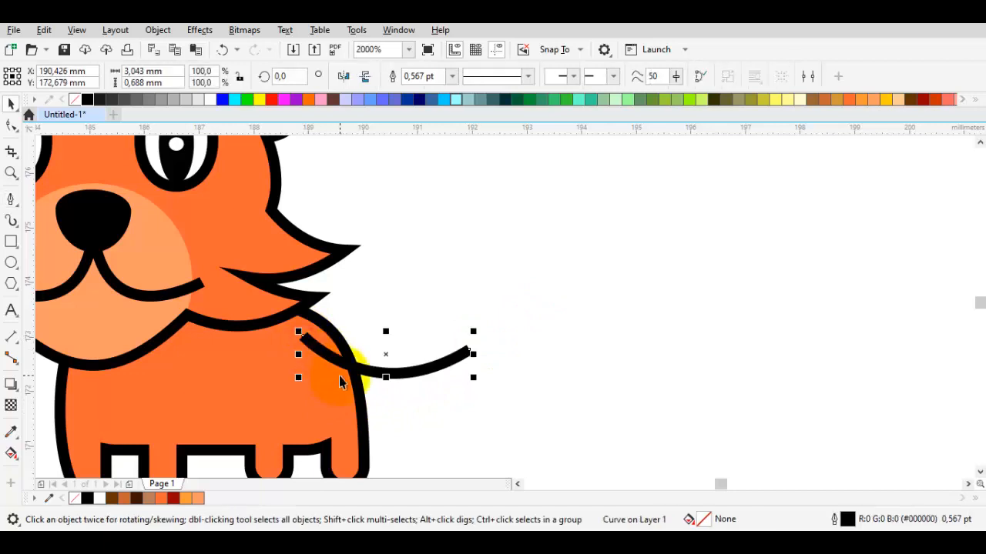
Set the tail line's outline width to 1.5 pt.
key(space)
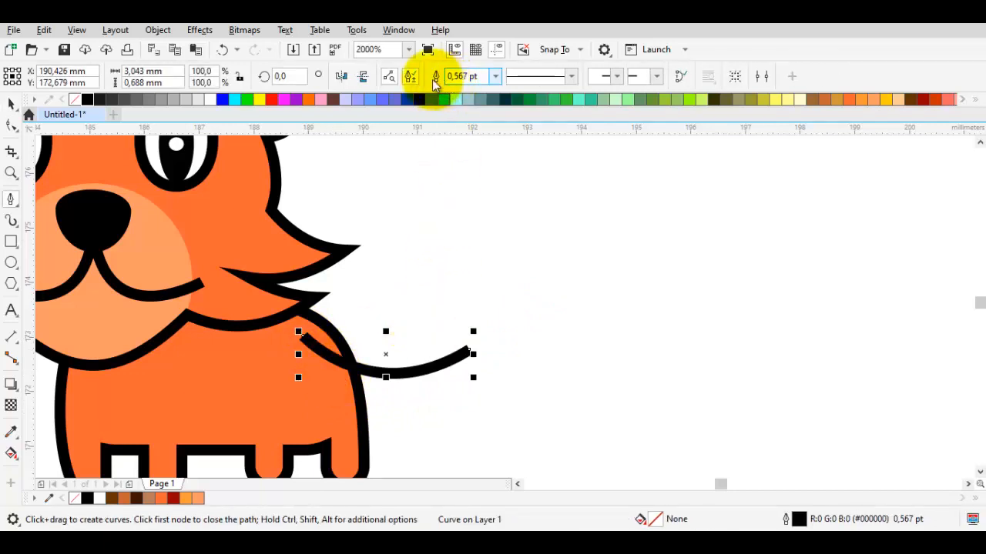
click(496, 76)
click(472, 150)
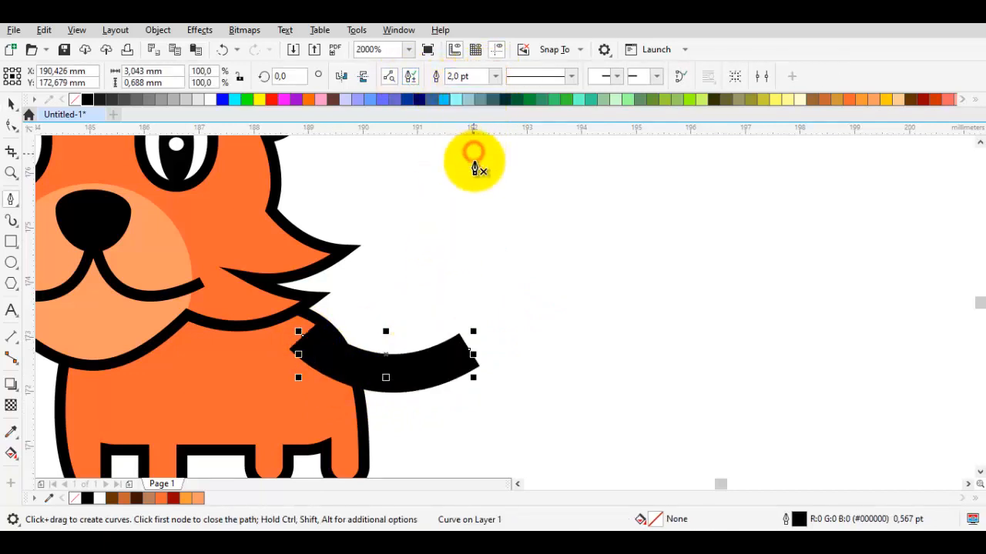
click(496, 76)
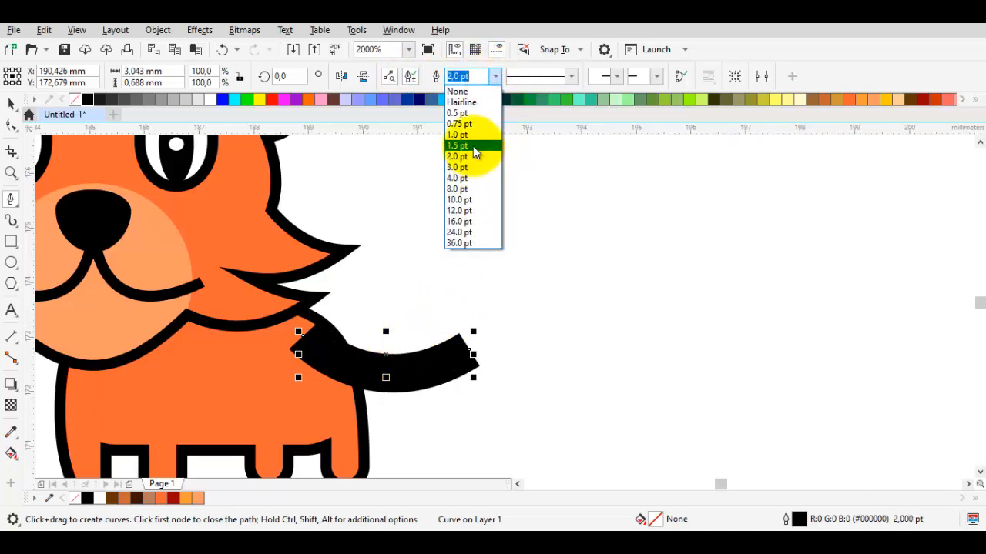
click(472, 146)
Extend the tail's free end up and outward to about 3.5 mm overall width, and shift the tail slightly into the body.
key(F10)
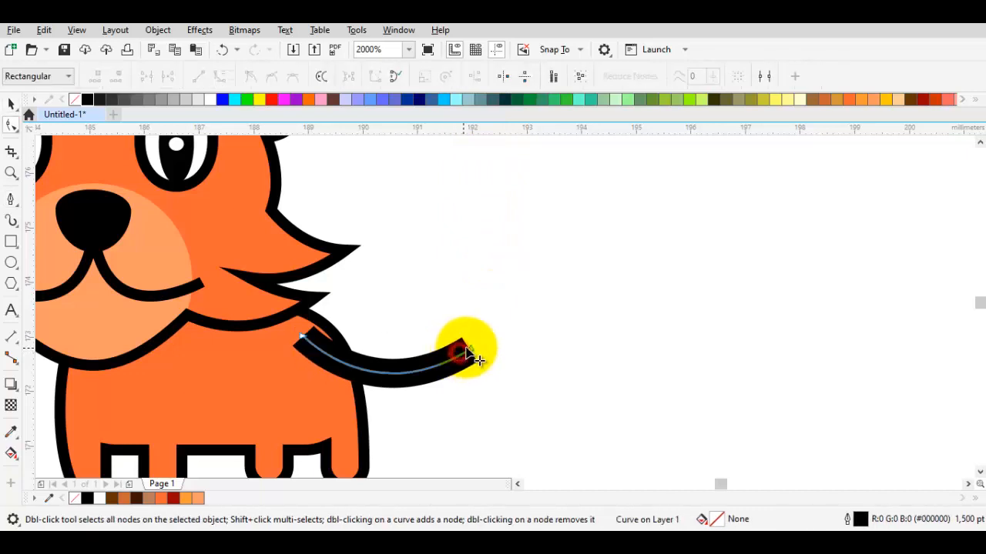
click(490, 340)
drag(391, 399, 308, 330)
key(space)
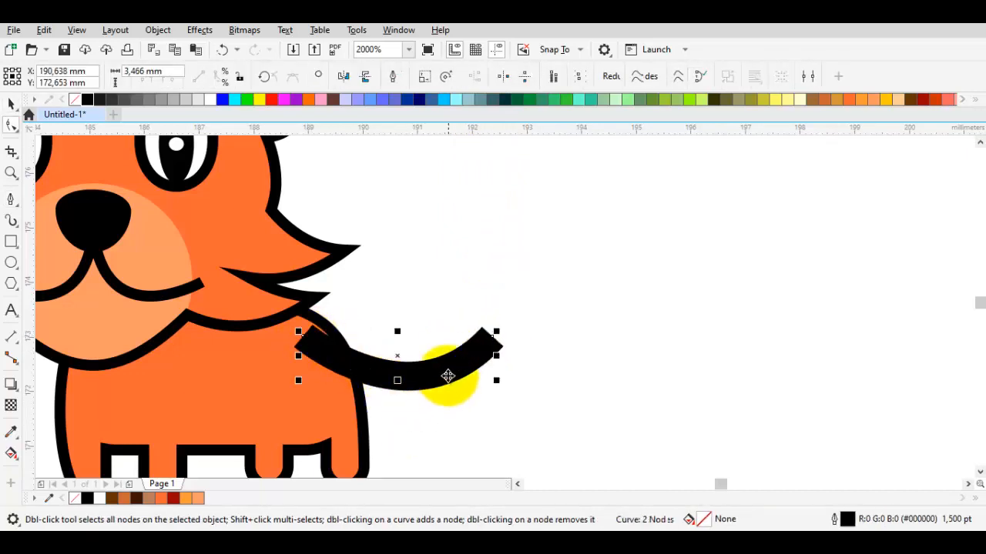
mouse_move(446, 378)
mouse_down()
mouse_move(426, 383)
mouse_move(434, 385)
mouse_up()
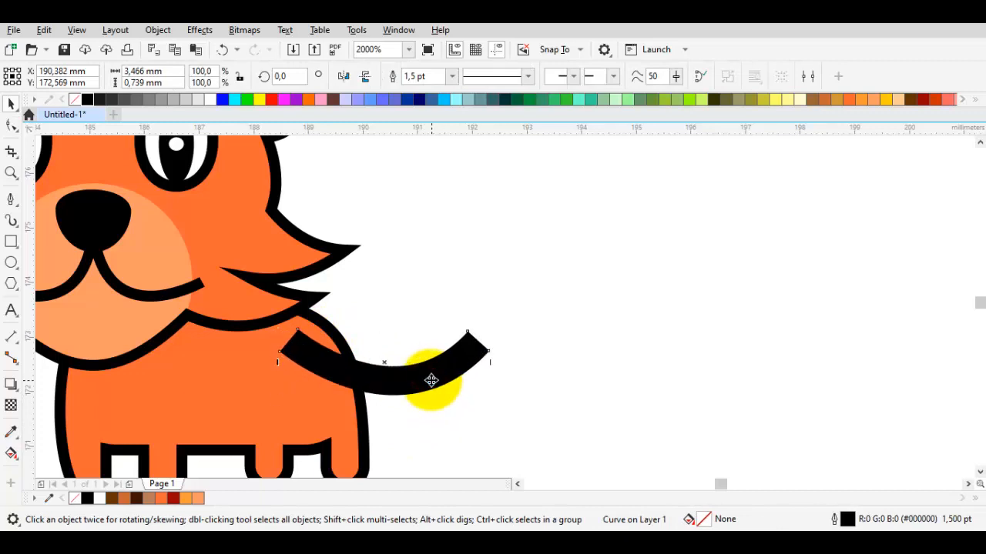
Convert the tail's outline to an object and send it behind the body.
key(ctrl+shift+q)
key(shift+Page_Down)
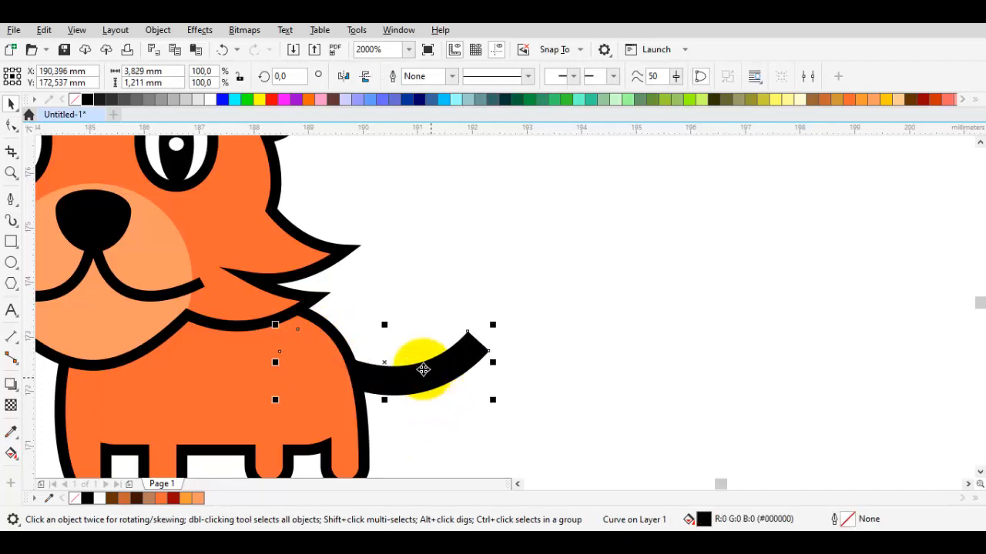
Fill the tail with the body's orange (#FF6633) and give it a 0.5 pt black outline.
key(i)
click(359, 387)
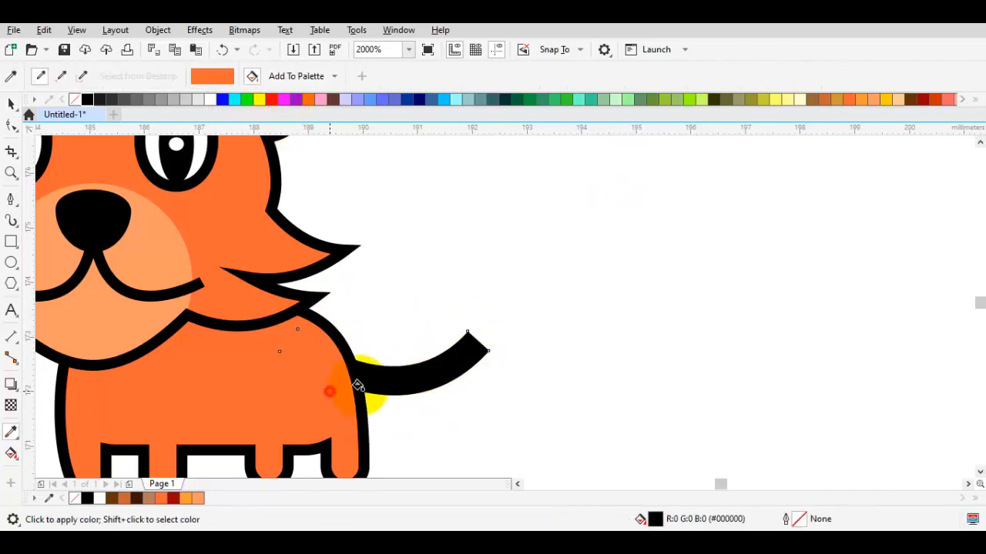
click(385, 380)
key(space)
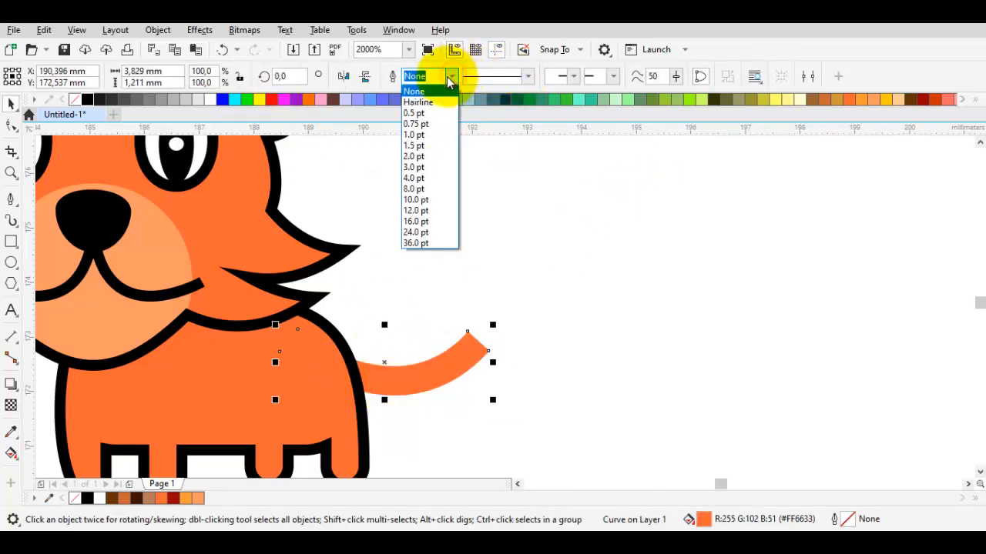
click(429, 116)
Add a node on each long edge of the tail near its tip and delete the tip's two corner nodes.
scroll(456, 350, up, 2)
key(F10)
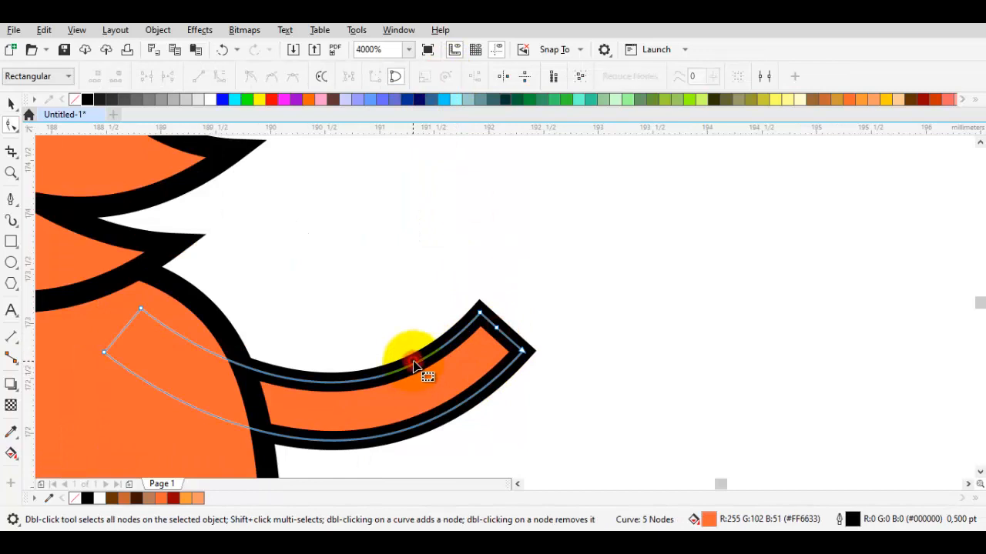
double_click(422, 362)
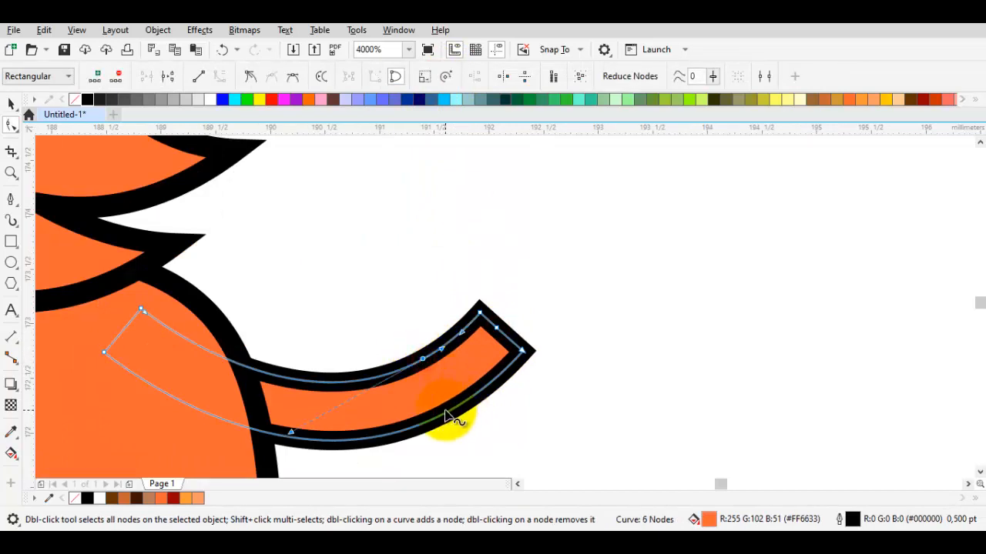
double_click(446, 414)
double_click(523, 349)
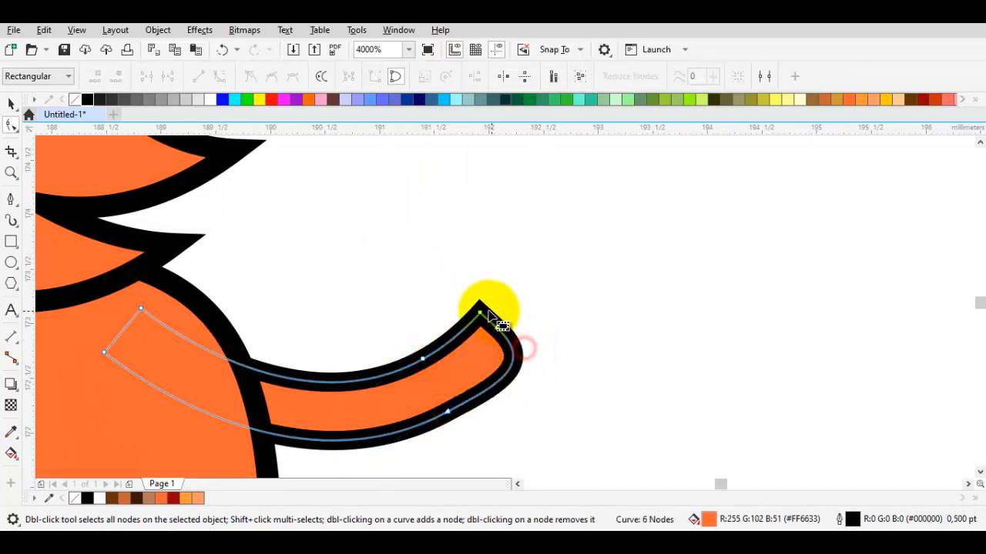
double_click(477, 311)
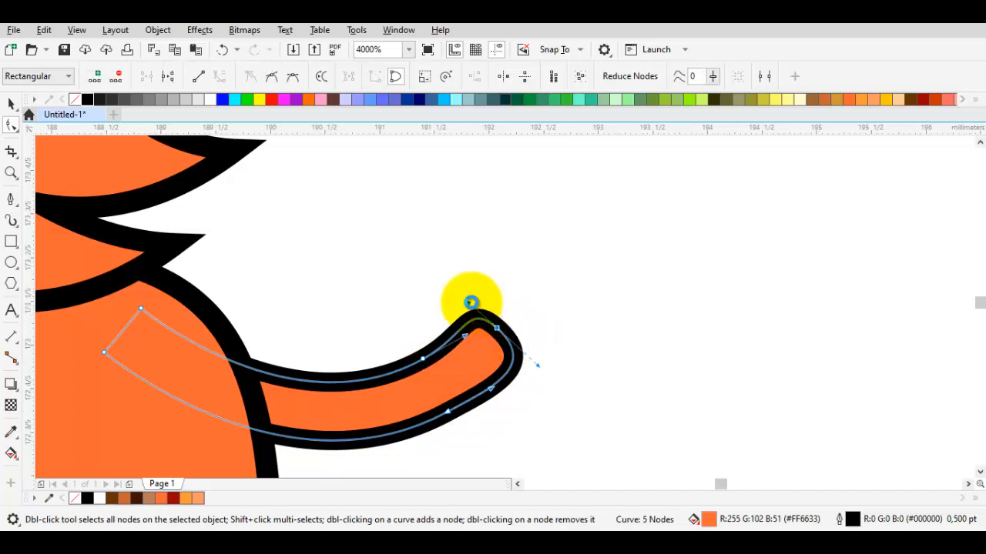
Adjust the curve handles around the tail tip to form an evenly rounded end.
scroll(472, 302, up, 1)
drag(466, 300, 493, 326)
drag(590, 403, 527, 290)
right_click(483, 251)
click(523, 388)
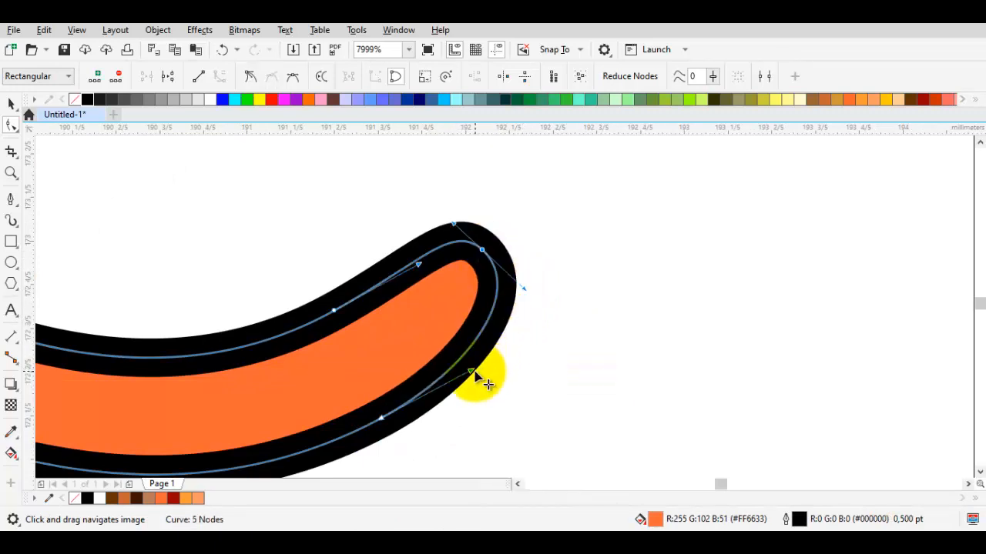
drag(472, 371, 608, 357)
Move the tail slightly outward from the body and convert its outline to an object.
key(space)
scroll(478, 370, down, 2)
click(526, 364)
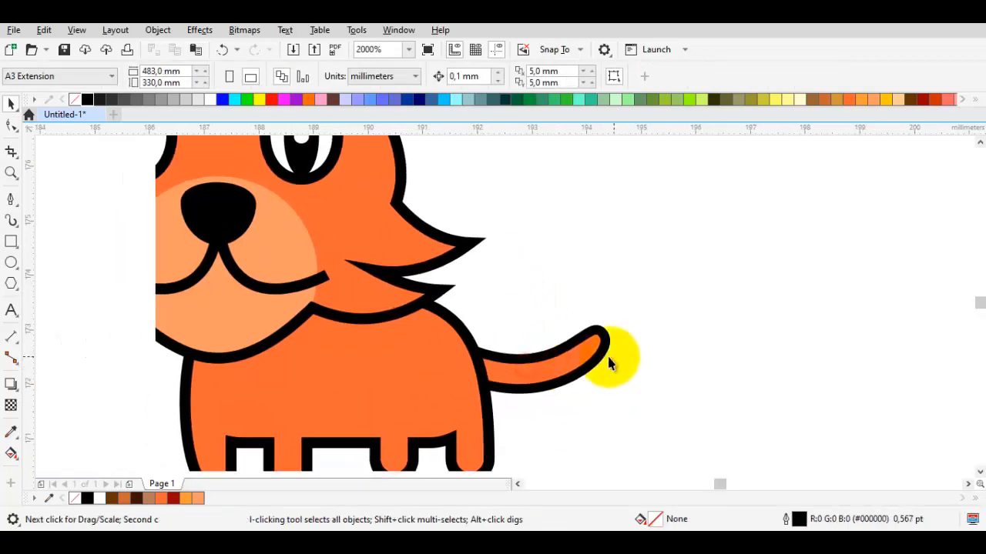
click(543, 363)
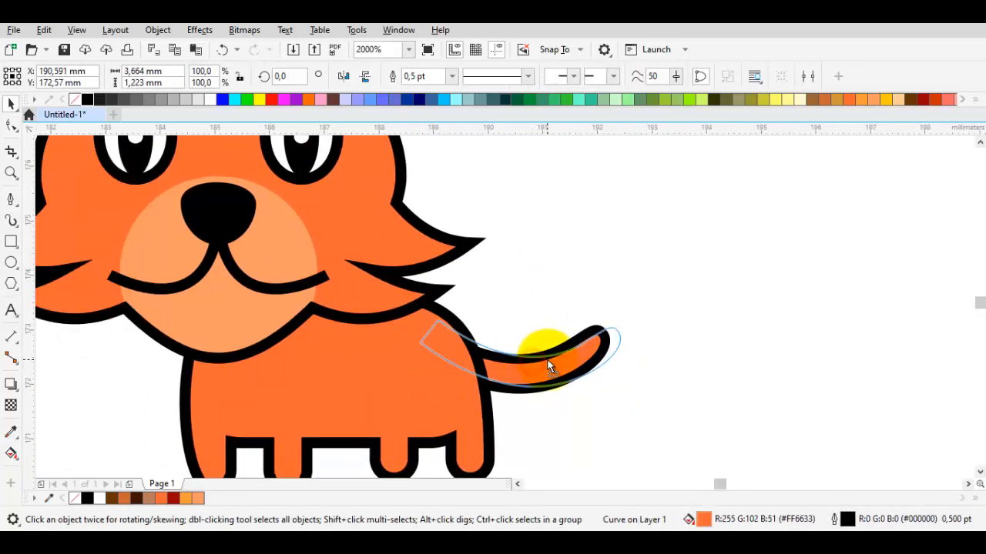
key(ctrl+shift+q)
click(664, 360)
Delete the extra node on the black outline's upper edge above the gap between the two front legs.
scroll(661, 365, down, 1)
scroll(453, 386, up, 3)
key(space)
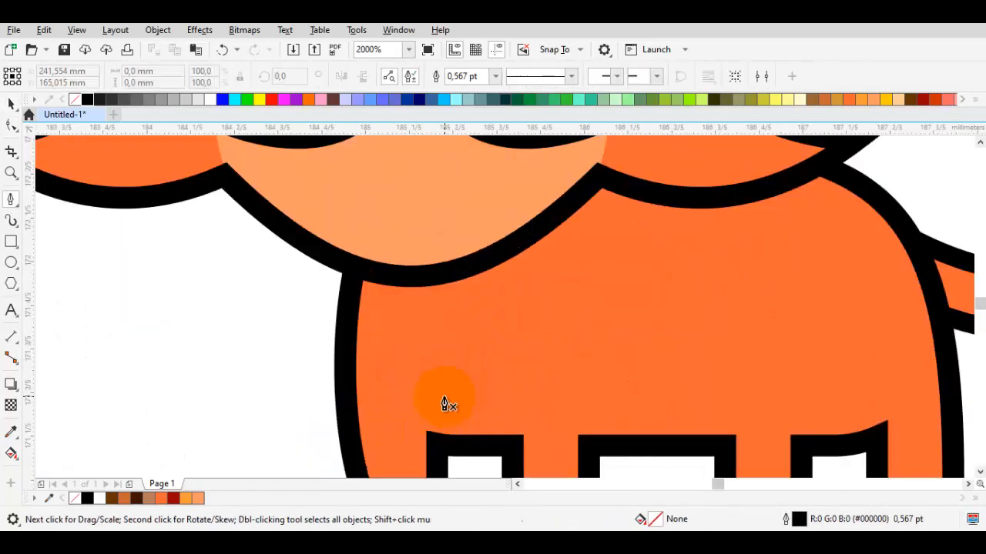
scroll(445, 404, up, 2)
key(space)
click(480, 332)
double_click(479, 336)
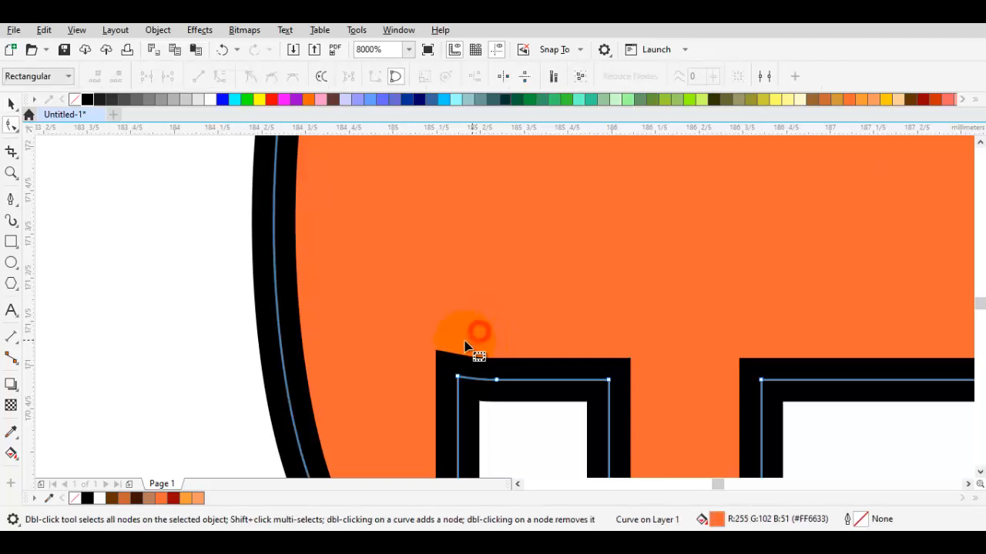
click(489, 367)
drag(457, 339, 528, 385)
key(Delete)
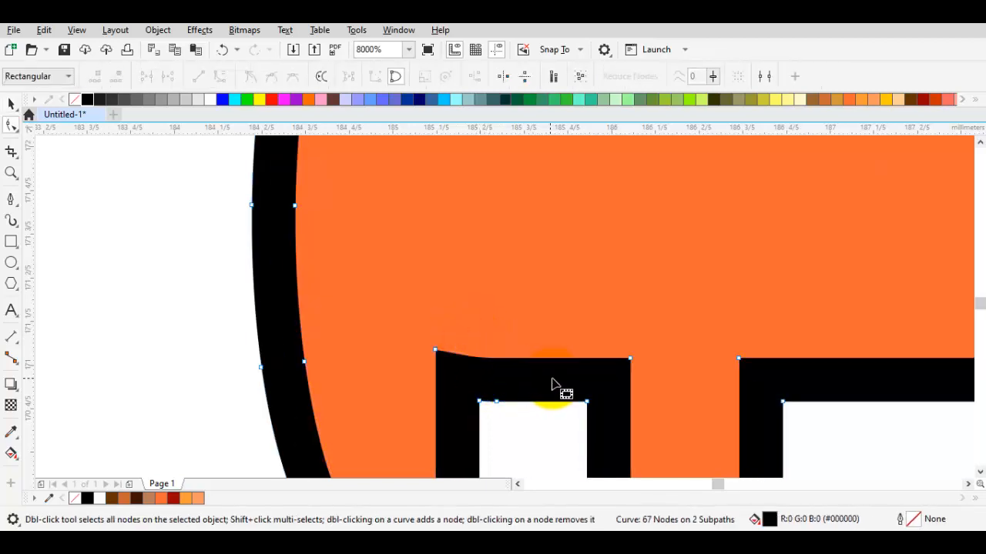
scroll(560, 376, down, 2)
scroll(529, 371, up, 1)
key(space)
key(Escape)
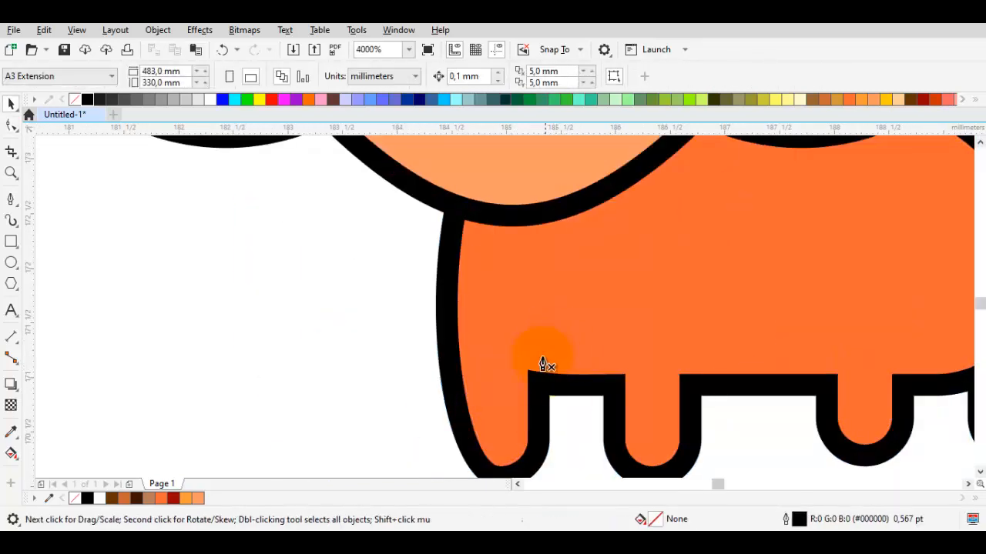
Draw a closed arch with the Pen tool, about 0.9 by 1.2 mm, over the body's lower edge between the two front legs.
key(space)
click(566, 420)
click(525, 363)
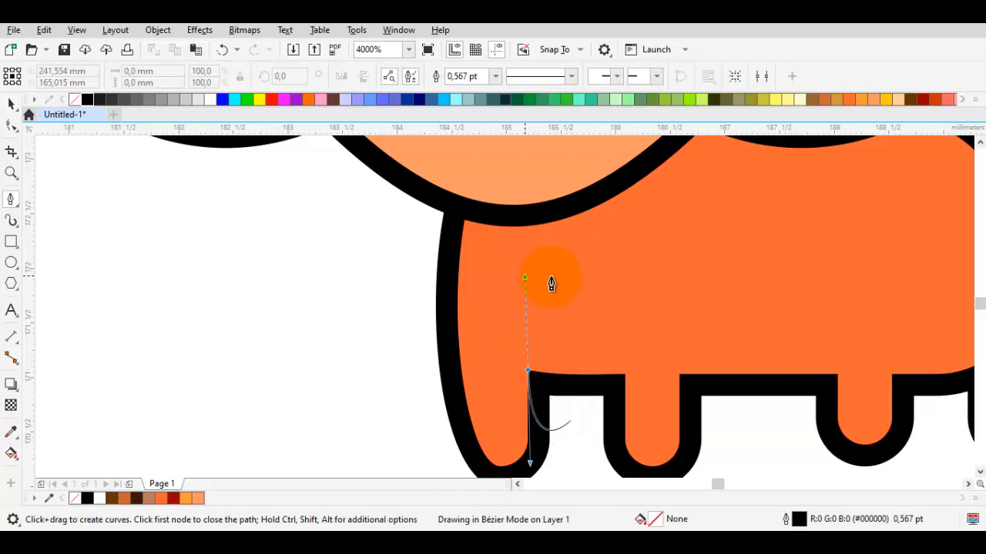
drag(624, 375, 625, 465)
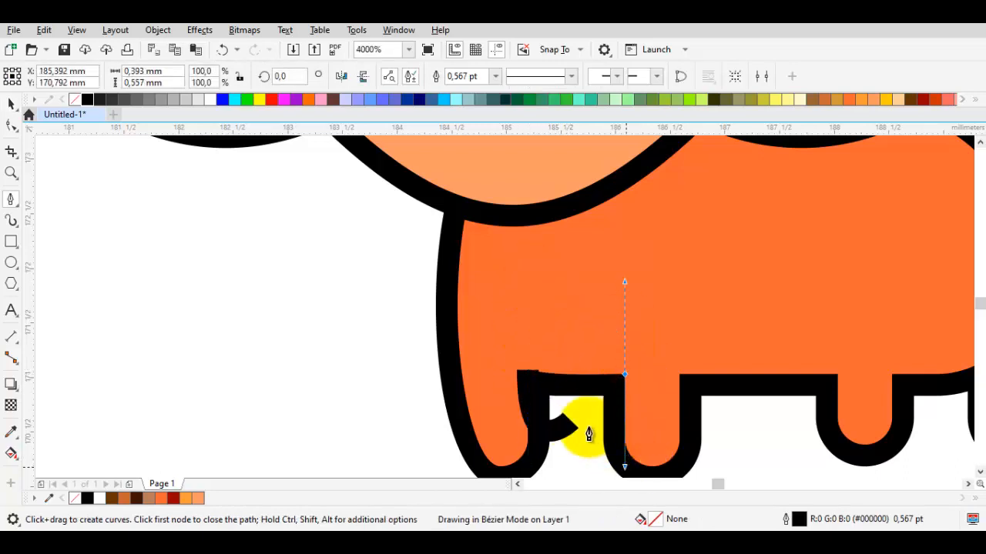
click(571, 421)
key(space)
Keep only the arch's intersection with the body and fill it with light orange (#FF9933).
shift+click(667, 316)
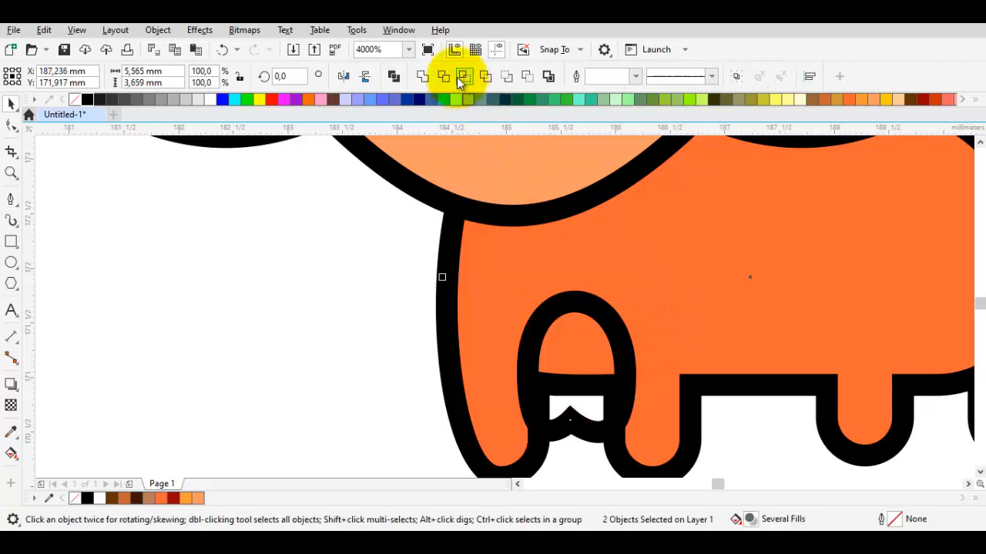
click(461, 78)
click(573, 420)
key(Delete)
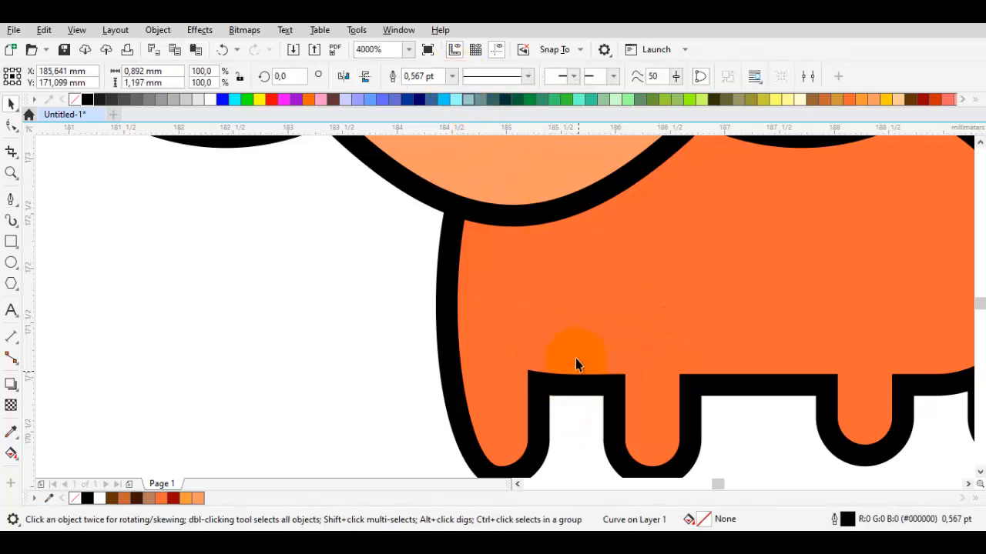
click(577, 344)
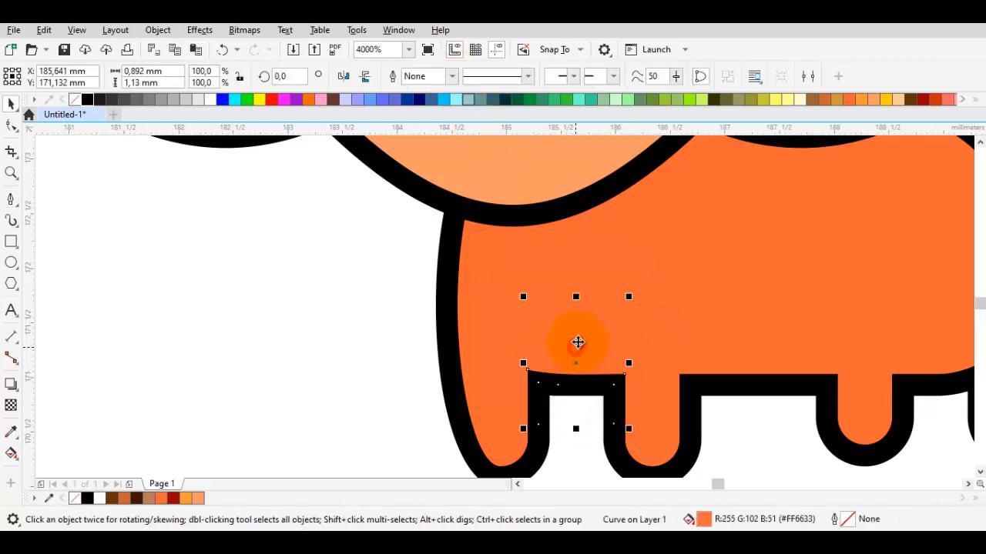
click(861, 103)
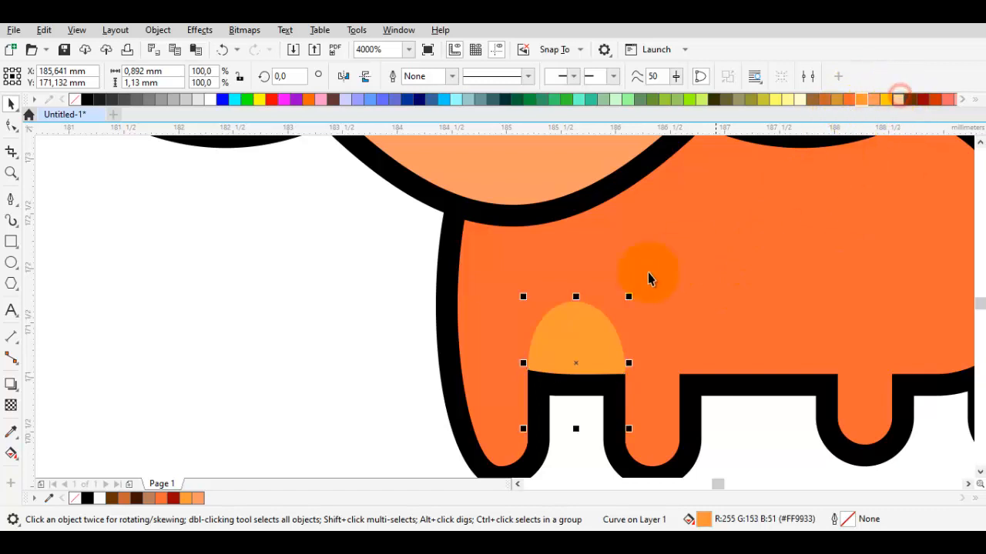
Recolor the fox's muzzle pale peach to match the accent arch between the front legs.
scroll(368, 308, down, 1)
click(293, 308)
scroll(548, 308, down, 1)
drag(562, 334, 513, 363)
click(688, 329)
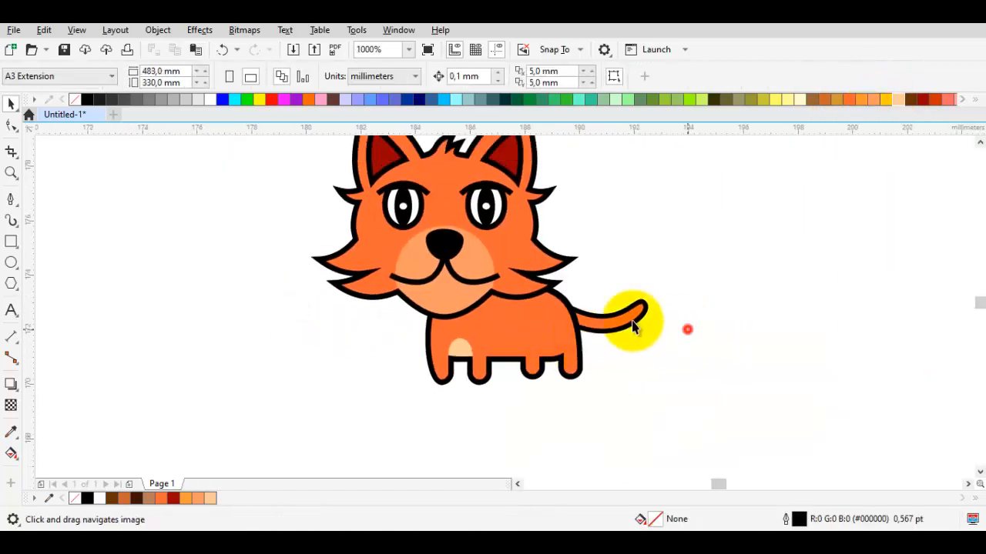
key(space)
scroll(408, 277, up, 1)
click(480, 298)
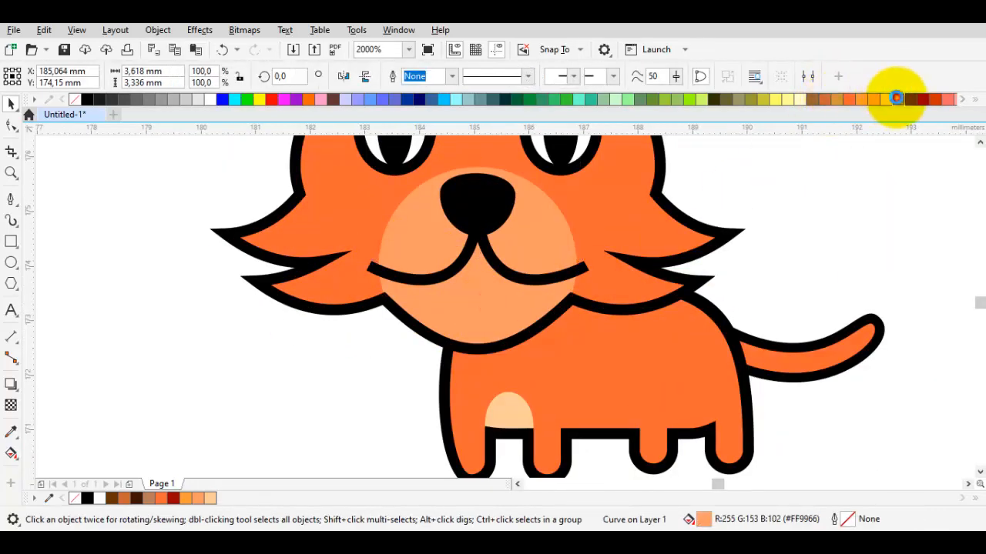
click(896, 99)
click(772, 244)
scroll(770, 250, down, 1)
scroll(771, 262, down, 1)
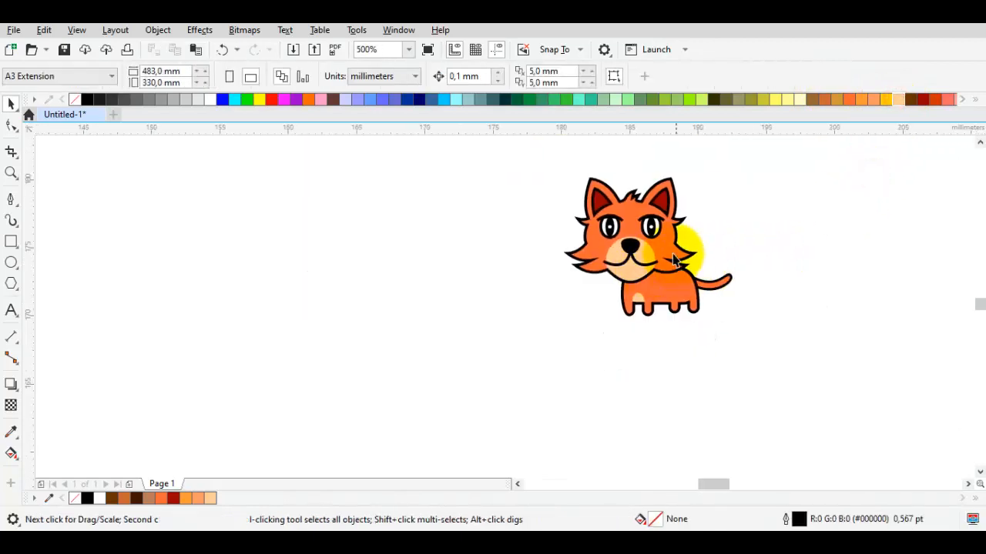
Draw a flat ellipse about 8.2 by 1.5 mm and place it over the fox's feet.
scroll(674, 260, up, 1)
drag(579, 345, 524, 322)
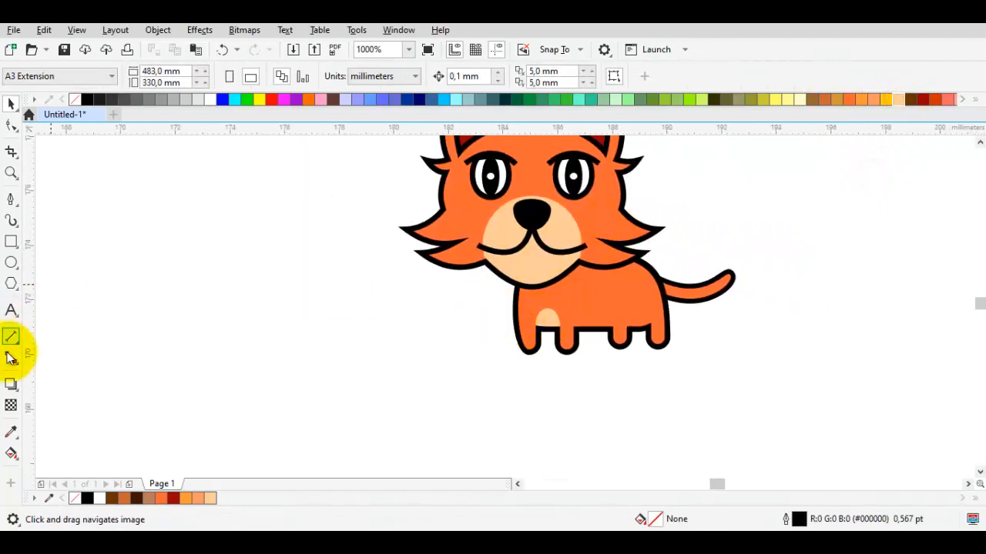
click(12, 264)
drag(565, 356, 787, 398)
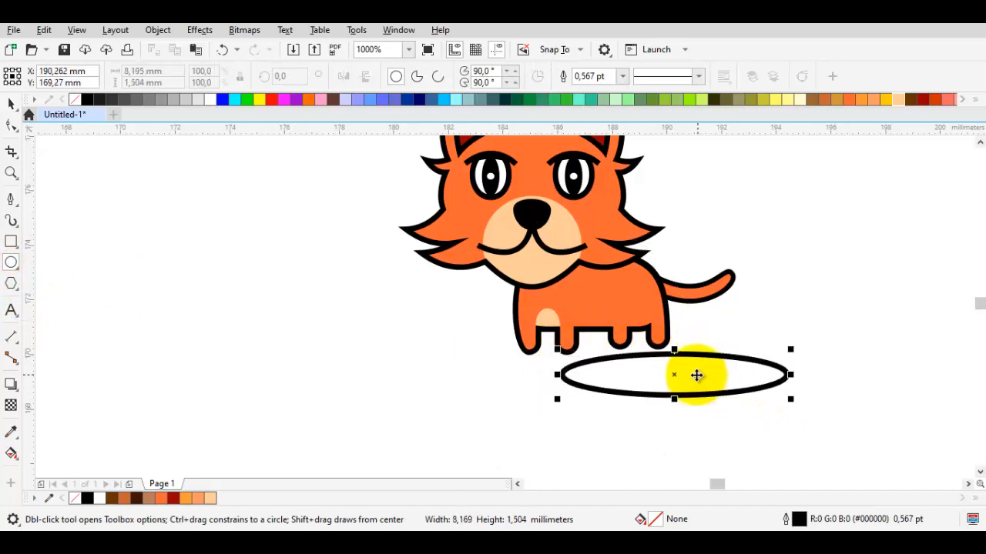
key(space)
drag(695, 375, 619, 356)
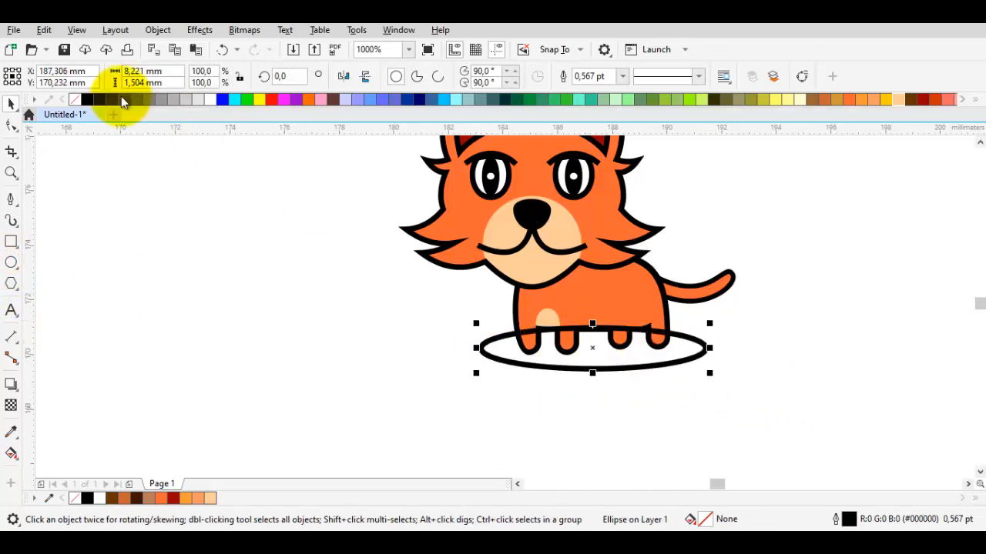
Turn the ellipse into a shadow: gray fill (#999999), no outline, sent behind the fox and nudged slightly up.
click(131, 100)
right_click(65, 100)
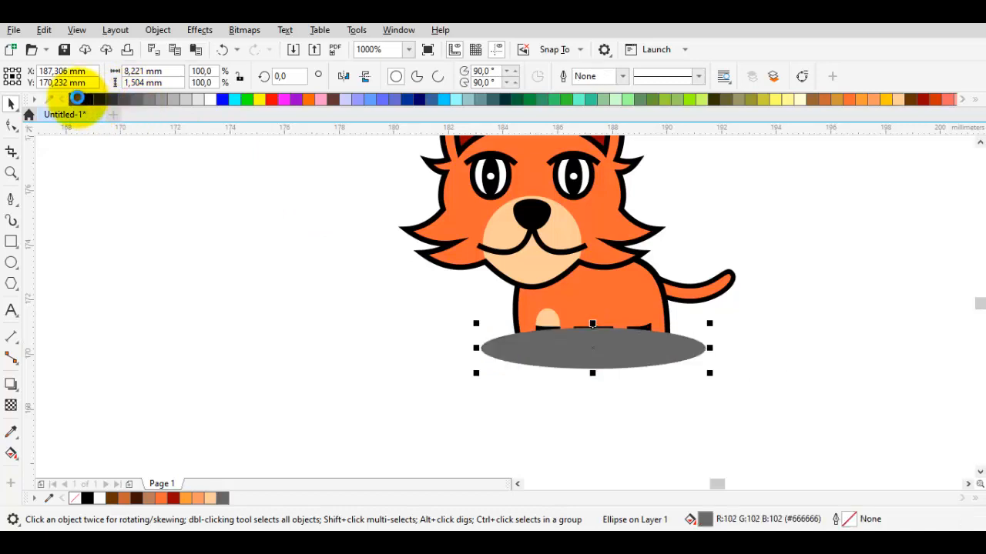
key(shift+Page_Down)
click(164, 95)
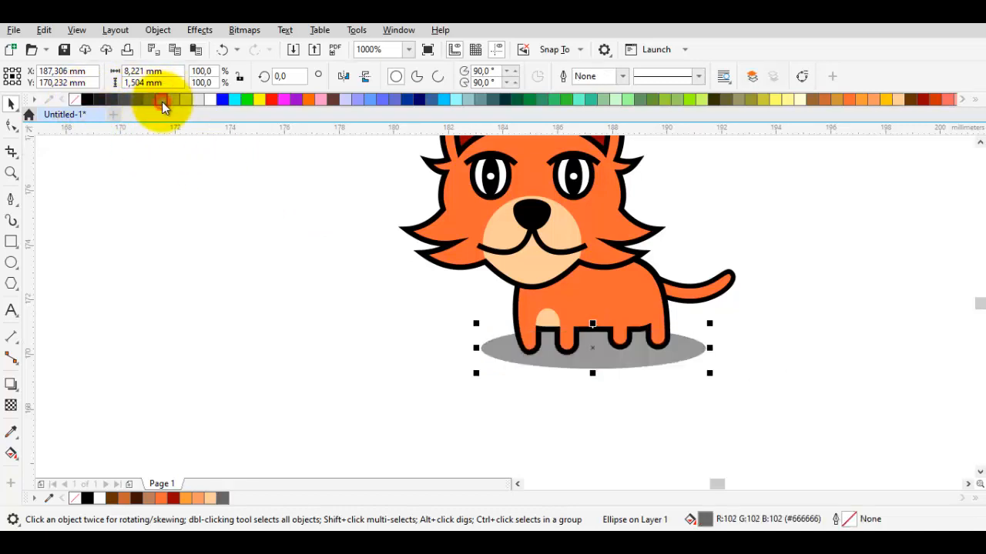
scroll(545, 317, up, 2)
key(Up)
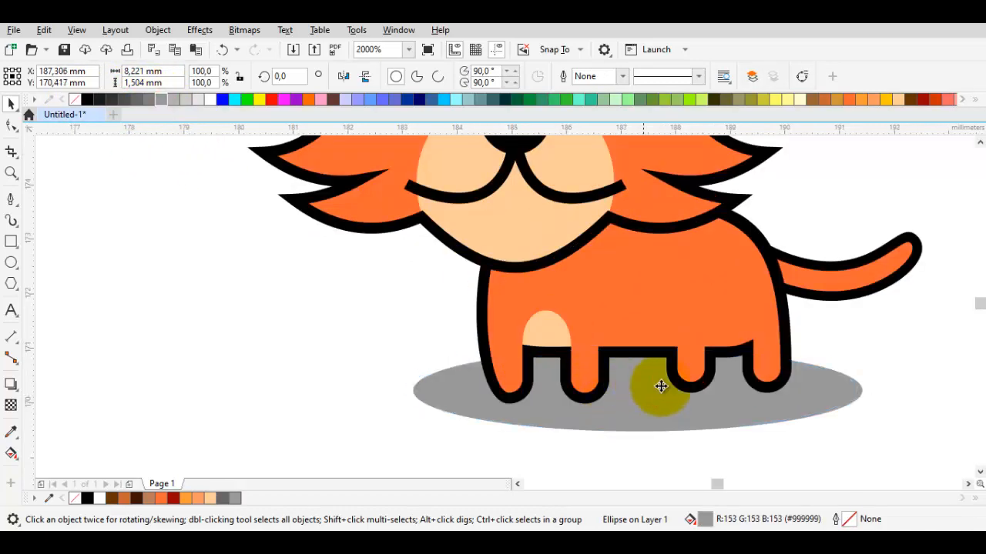
Add a copy of the shadow ellipse about 3.5 mm wide beneath the tail, flatten it, and select both ellipses.
drag(873, 381, 676, 383)
click(672, 389)
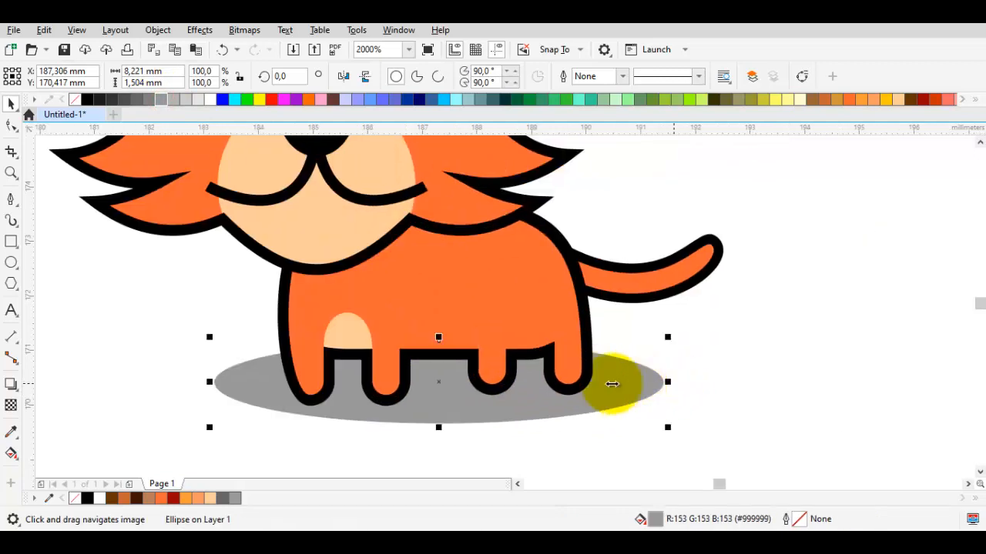
drag(210, 382, 751, 381)
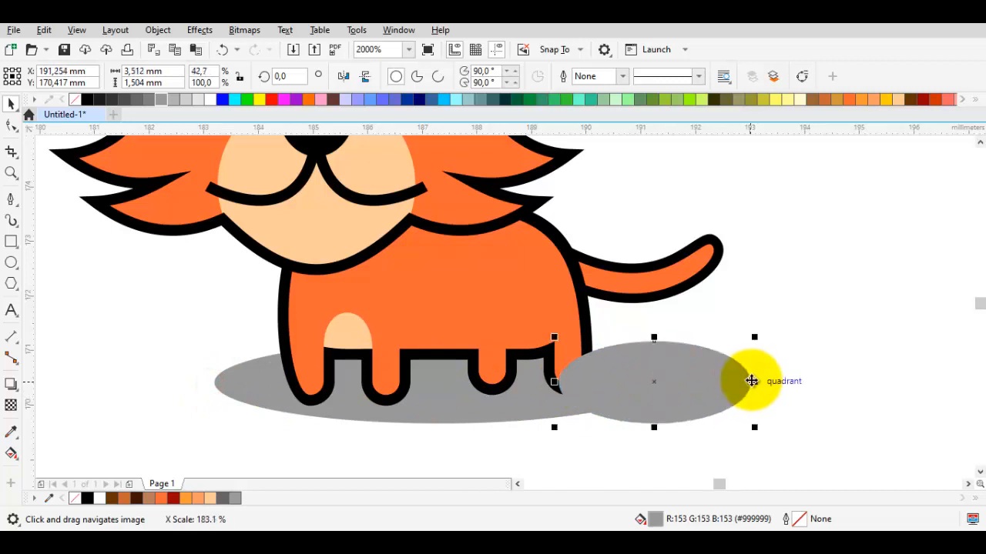
click(657, 351)
shift+click(510, 419)
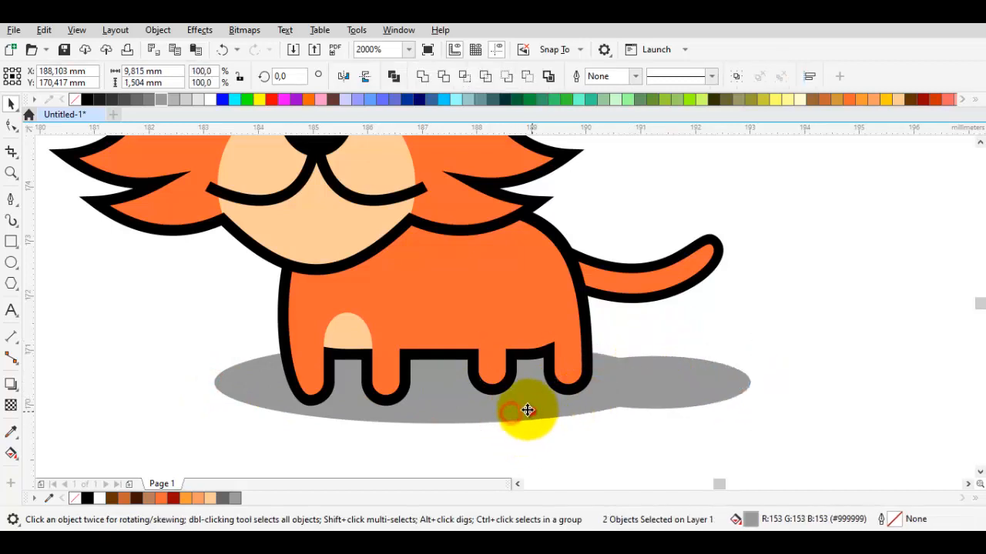
scroll(521, 416, down, 5)
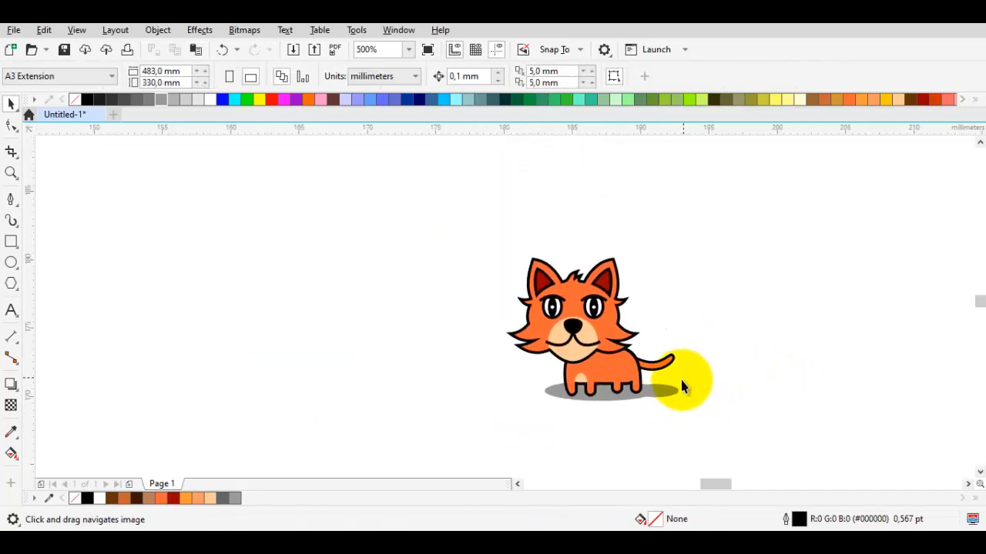
Select the whole fox with its shadow and convert the remaining outlines to objects.
scroll(656, 378, up, 2)
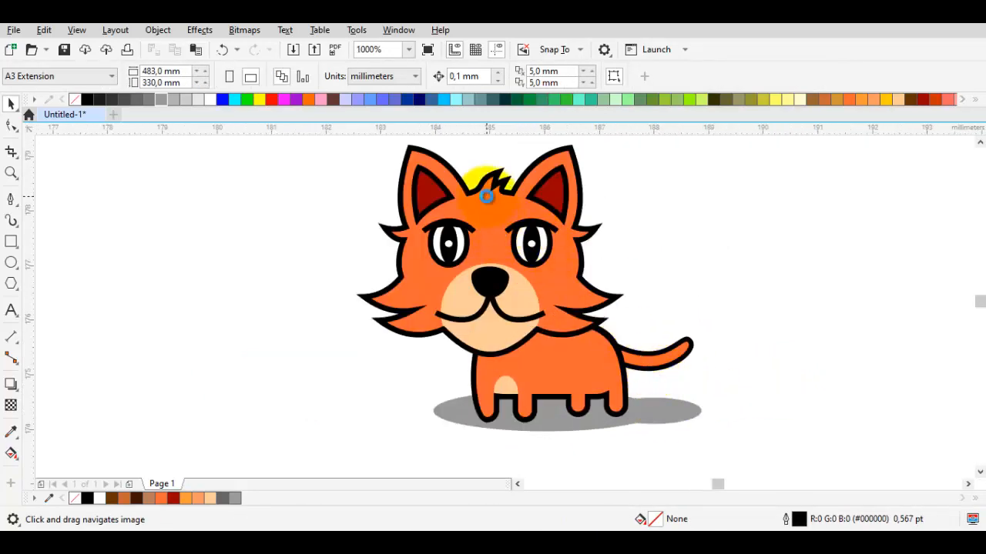
scroll(491, 209, up, 2)
drag(491, 209, 484, 248)
scroll(484, 249, down, 4)
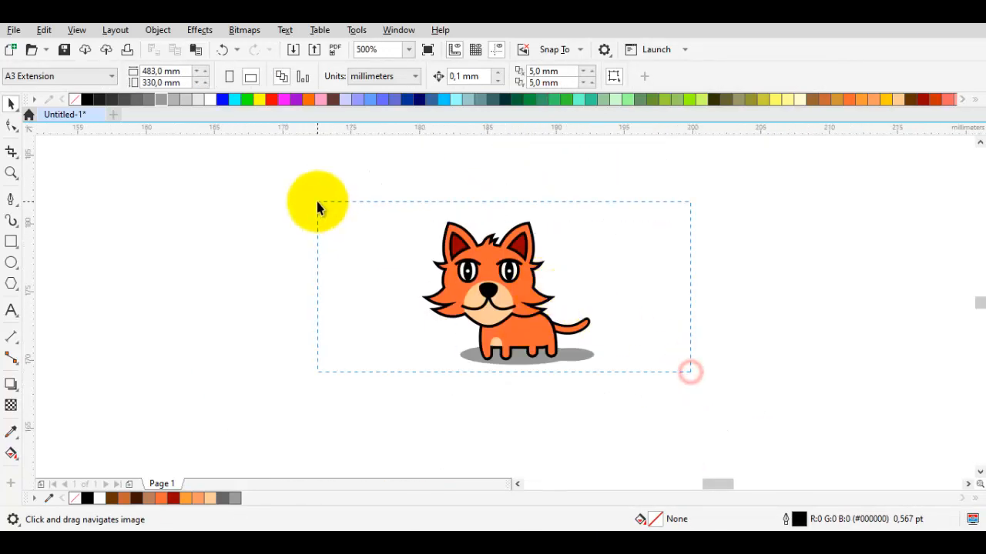
drag(316, 207, 316, 206)
key(ctrl+shift+q)
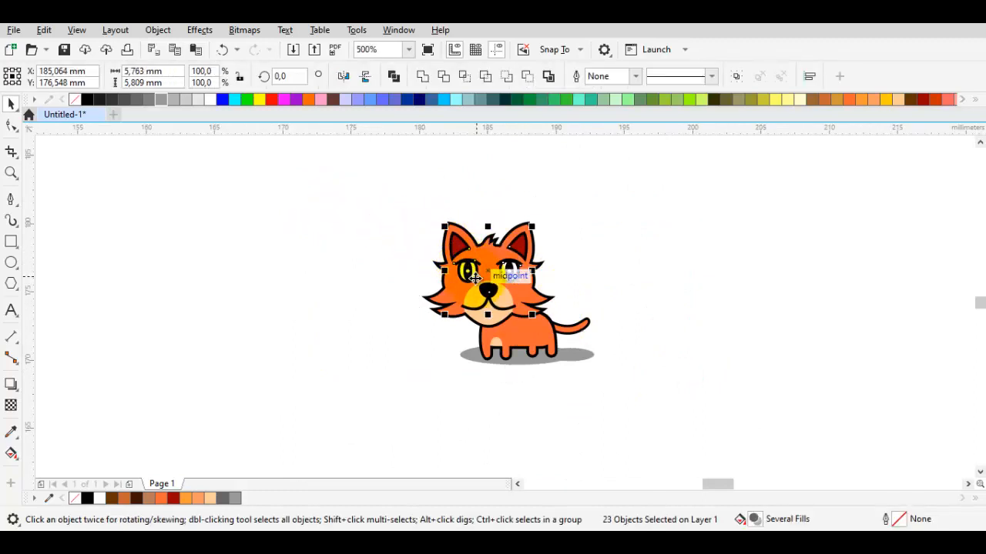
drag(462, 260, 476, 261)
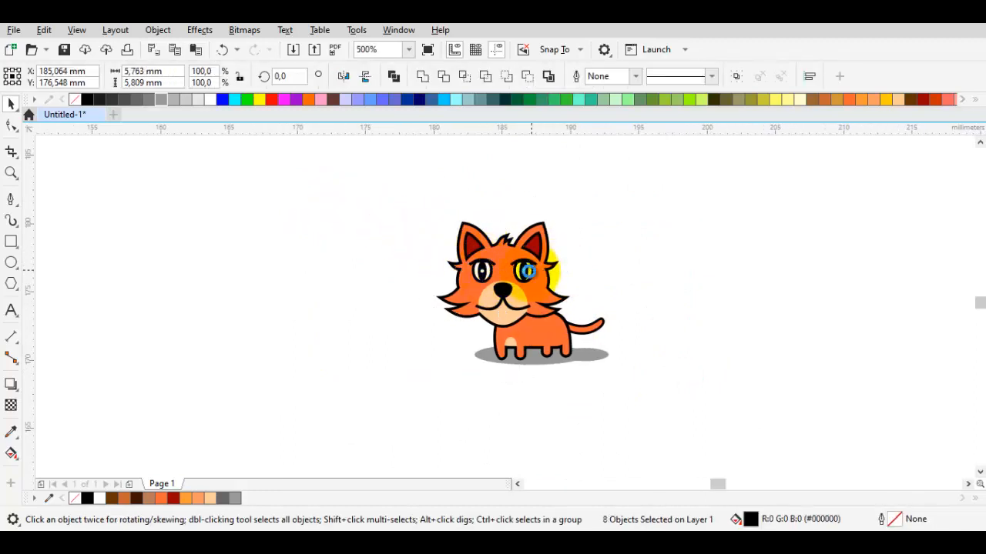
scroll(531, 272, up, 2)
click(517, 268)
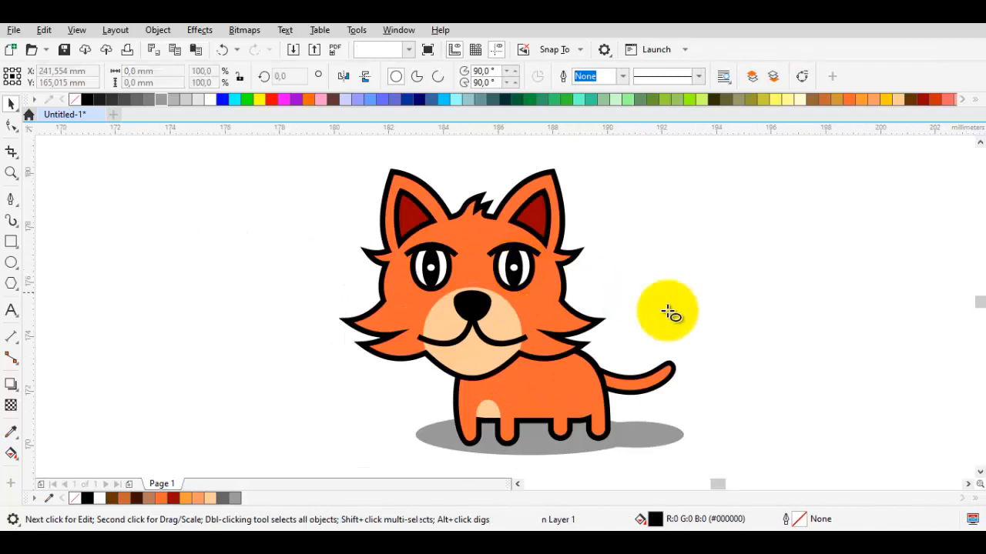
mouse_move(662, 314)
mouse_down()
mouse_move(709, 323)
mouse_move(519, 269)
mouse_up()
key(ctrl+z)
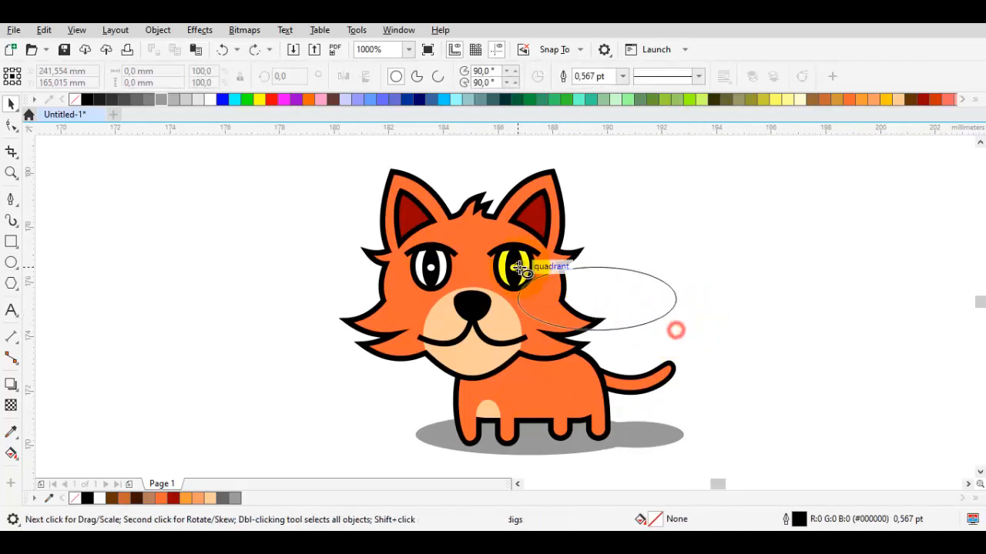
key(ctrl+z)
key(space)
Convert the facial details and the rest of the fox's objects to curves.
click(716, 334)
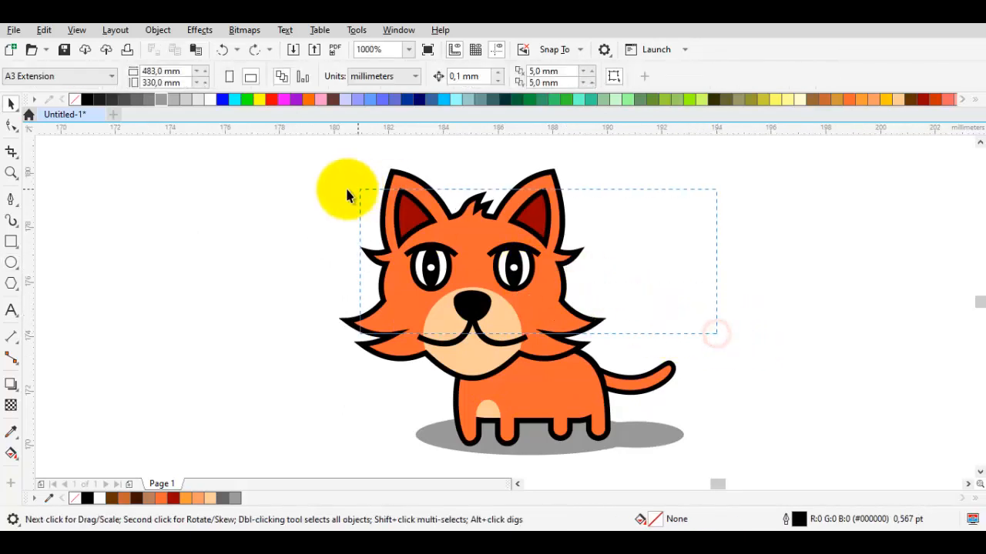
drag(347, 195, 348, 194)
right_click(514, 262)
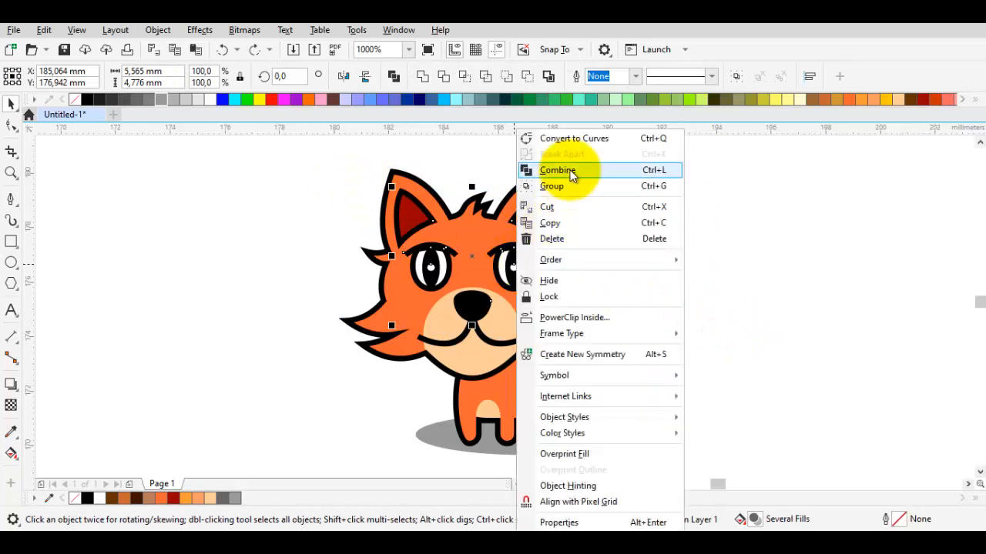
click(562, 137)
scroll(509, 270, up, 1)
scroll(508, 270, down, 2)
drag(362, 199, 662, 410)
right_click(499, 292)
click(543, 138)
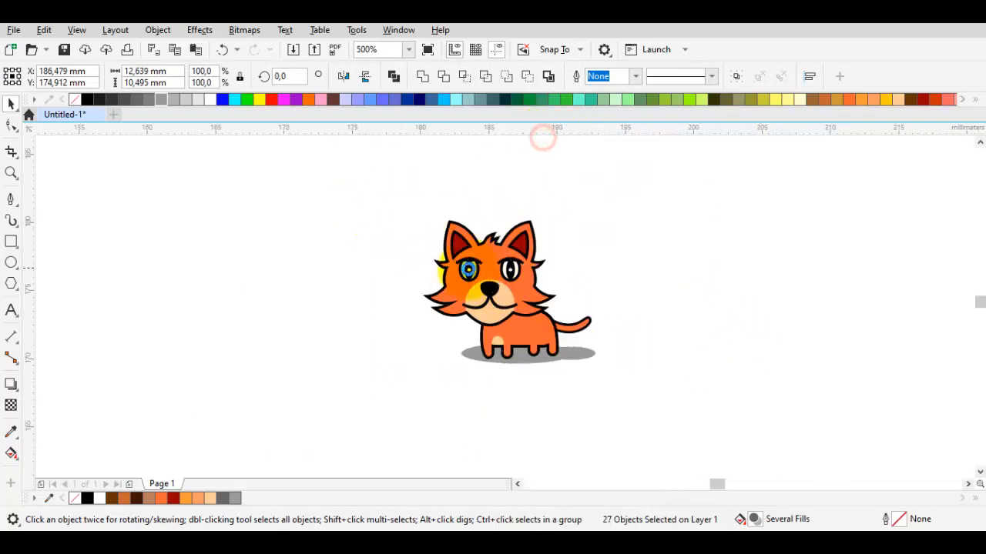
Examine the nodes on the black outline of the fox's left-hand eye and fit the whole drawing in view.
scroll(516, 287, up, 1)
click(471, 268)
scroll(493, 269, up, 2)
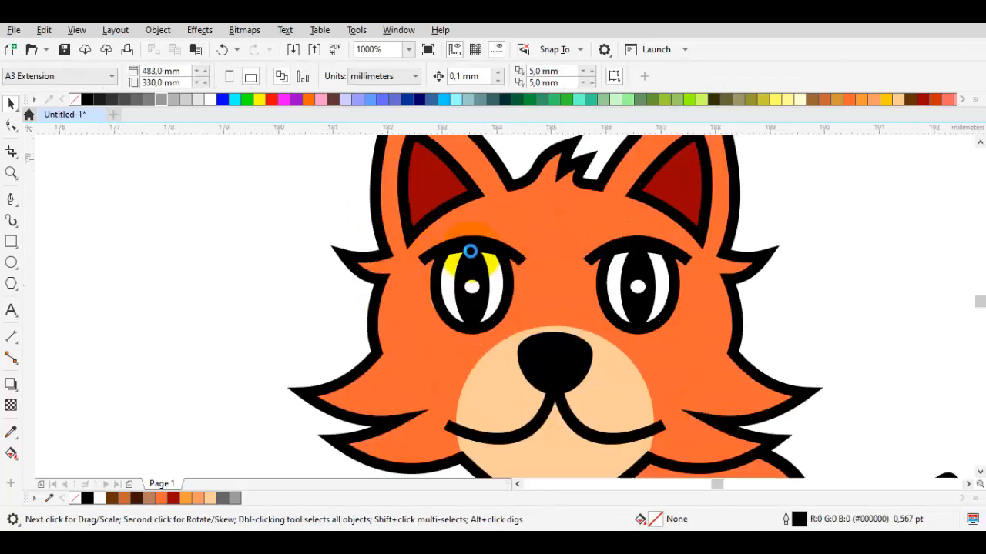
key(F10)
click(528, 244)
click(541, 284)
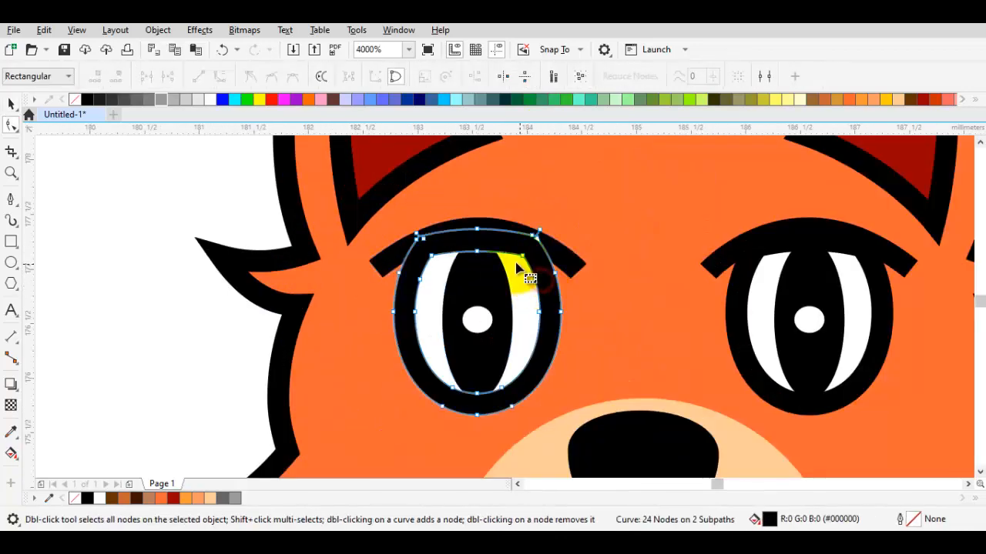
click(515, 262)
key(Escape)
scroll(790, 274, down, 1)
scroll(727, 268, down, 2)
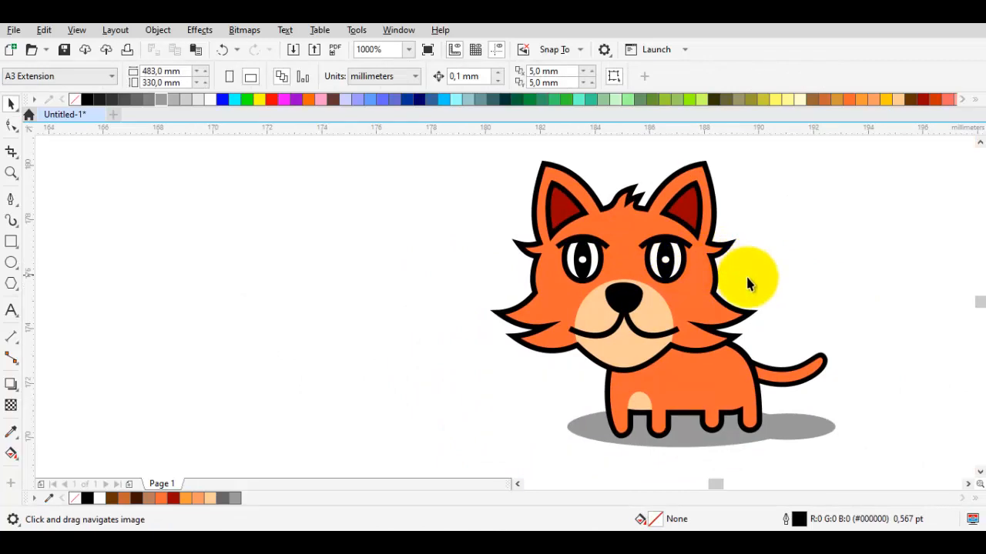
key(F4)
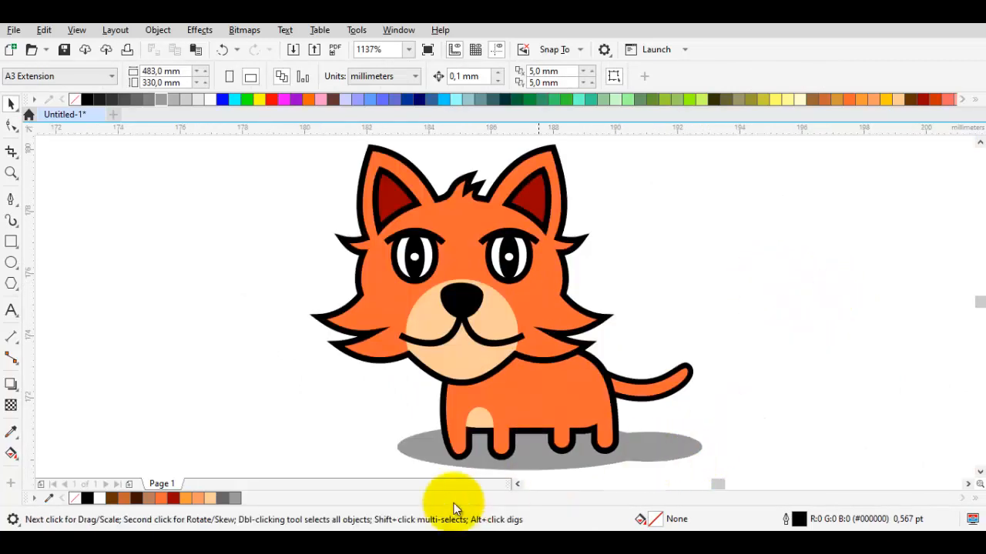